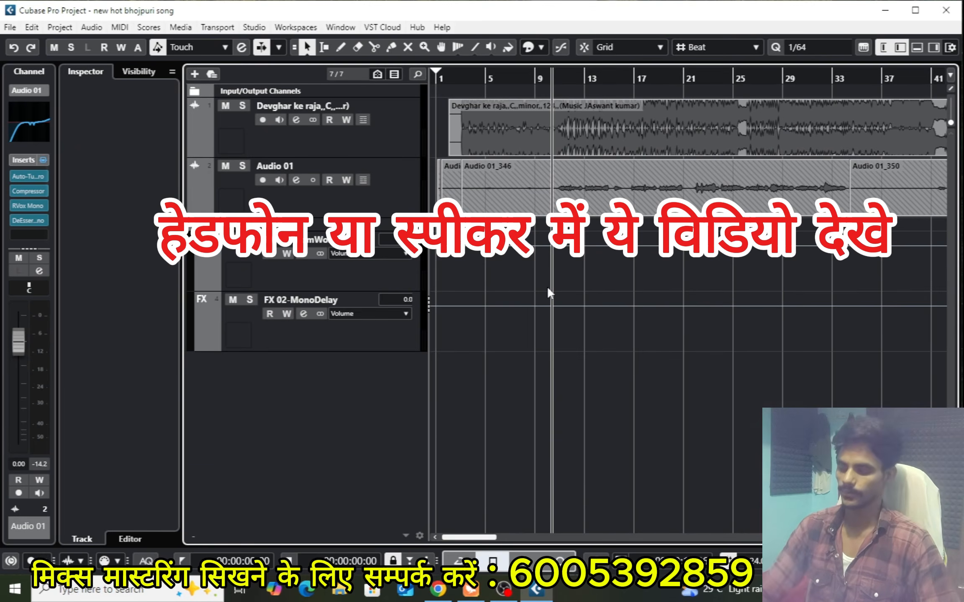
key("h")
key("h")
key("h")
key("h")
key("h")
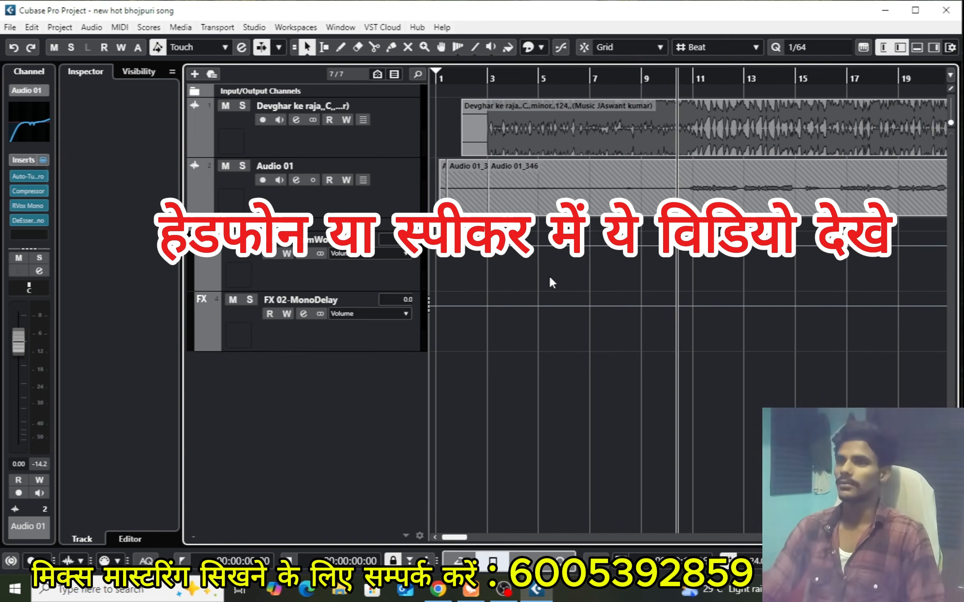
key("g")
key("g")
key("g")
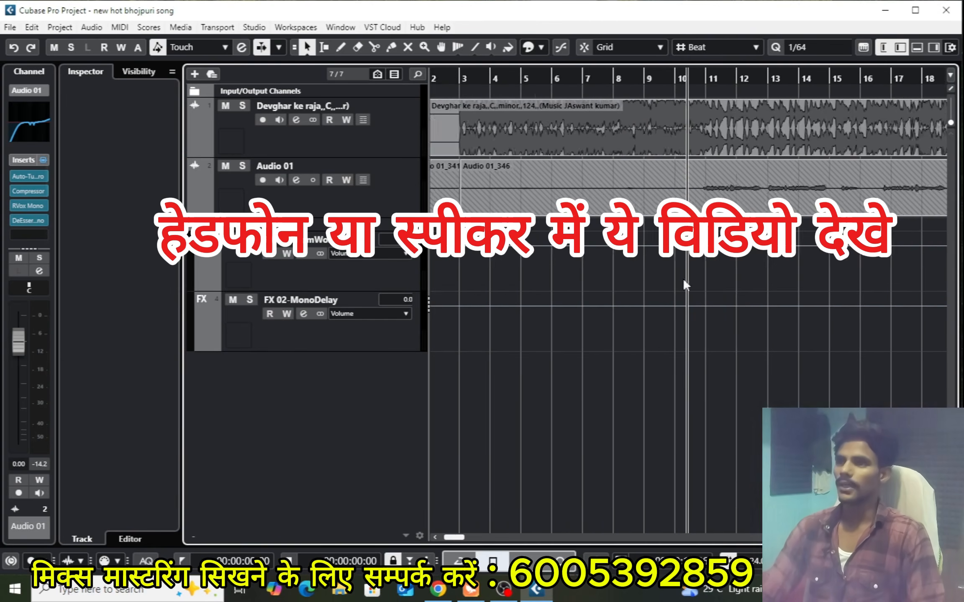
key("g")
key("g")
key("g")
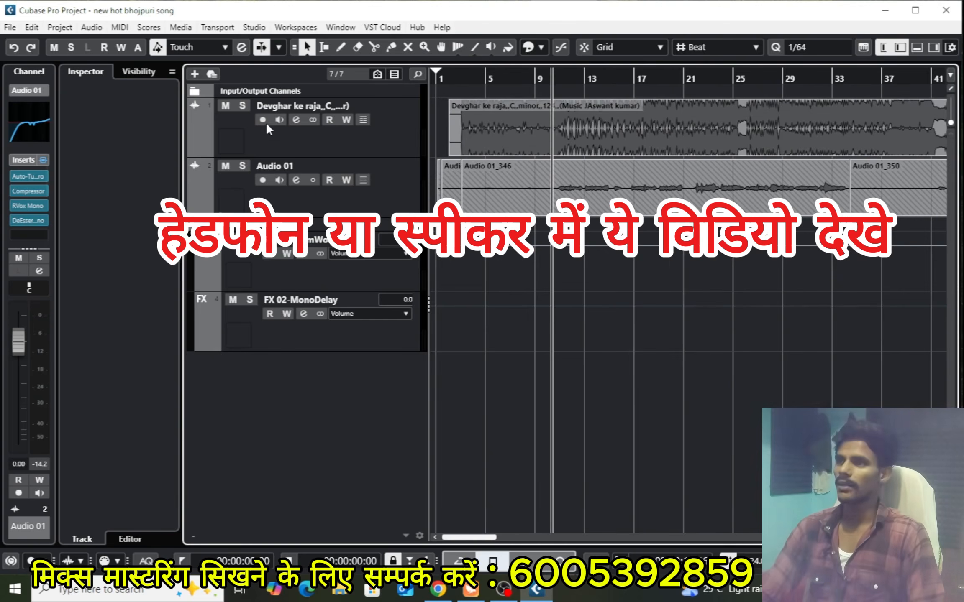
Mute the Devghar ke raja music track and play the Audio 01 vocal on its own from about bar 10
left_click(224, 107)
key("h")
key("h")
key("h")
key("h")
key("h")
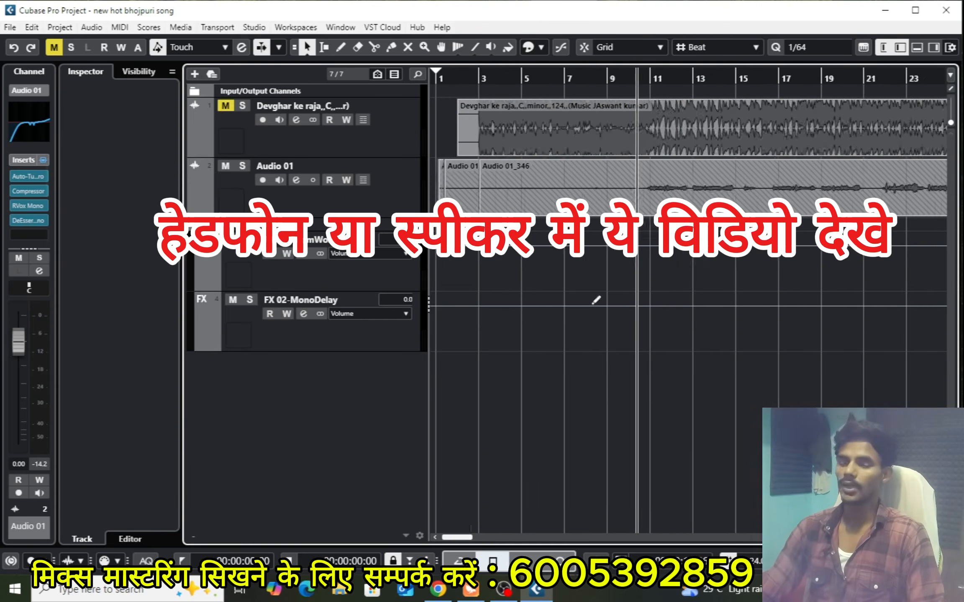
key("h")
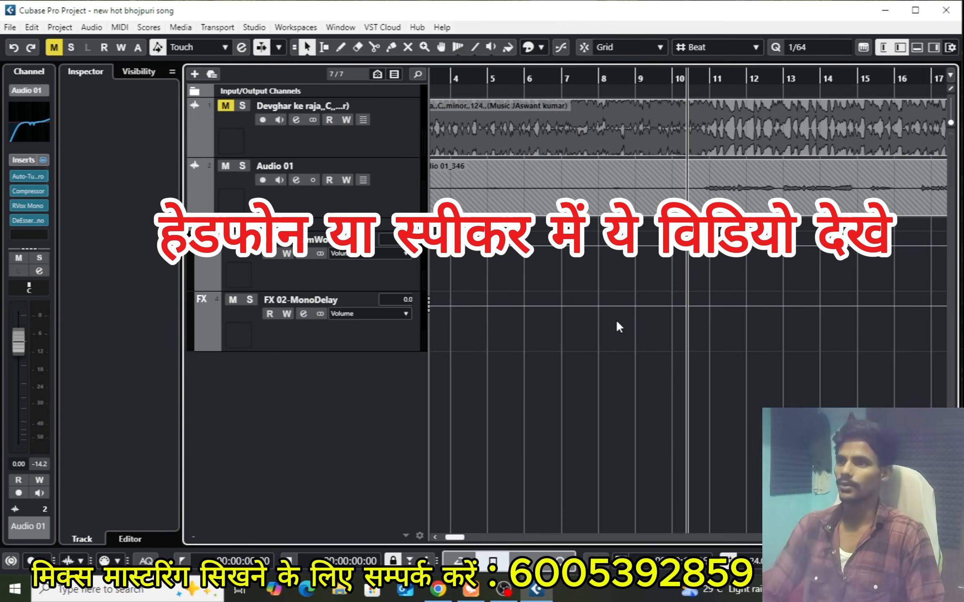
key("space")
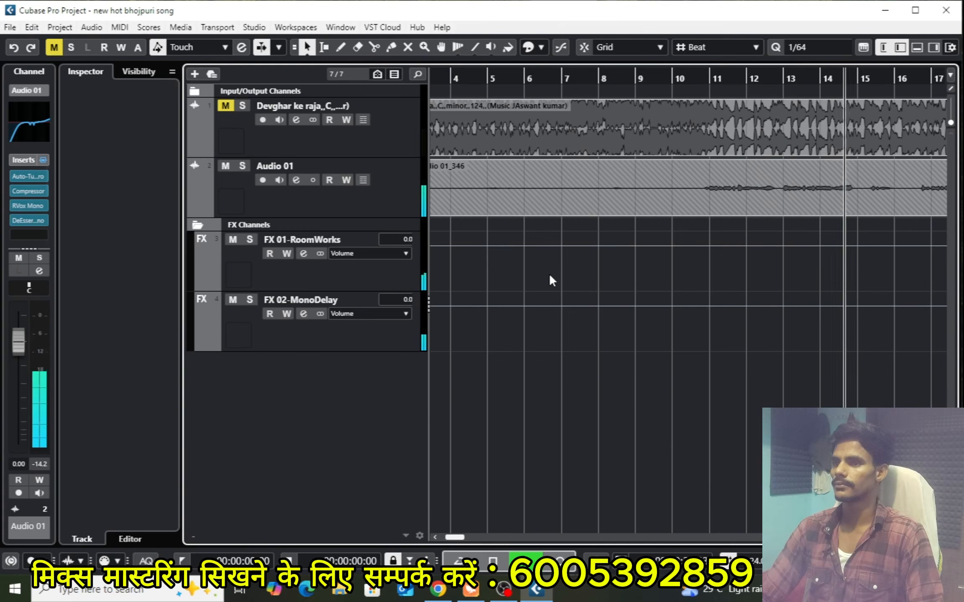
key("space")
Move the playhead to about the middle of bar 16, before the second vocal phrase
key("g")
key("g")
key("g")
key("g")
key("g")
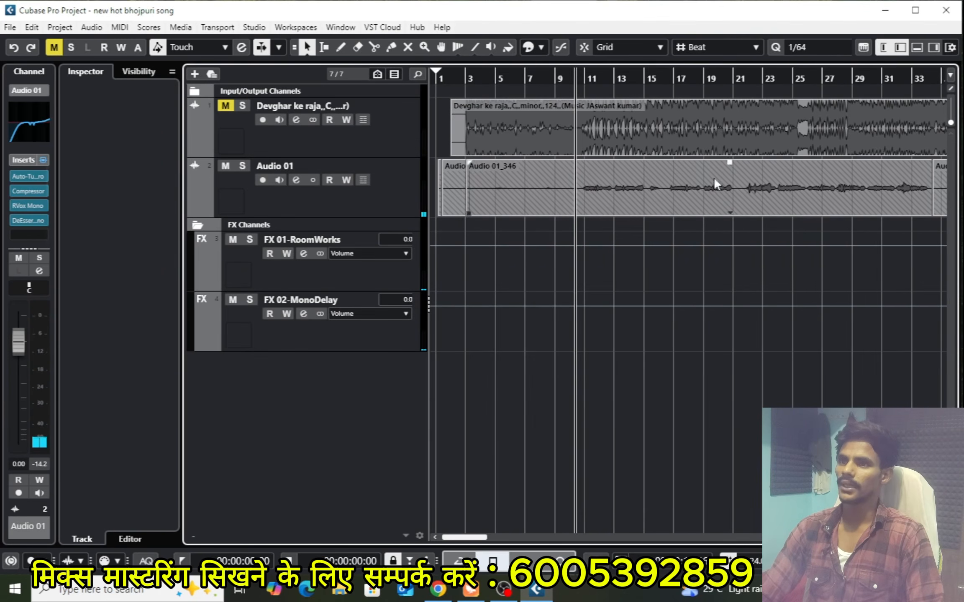
left_click_drag(668, 90, 681, 121)
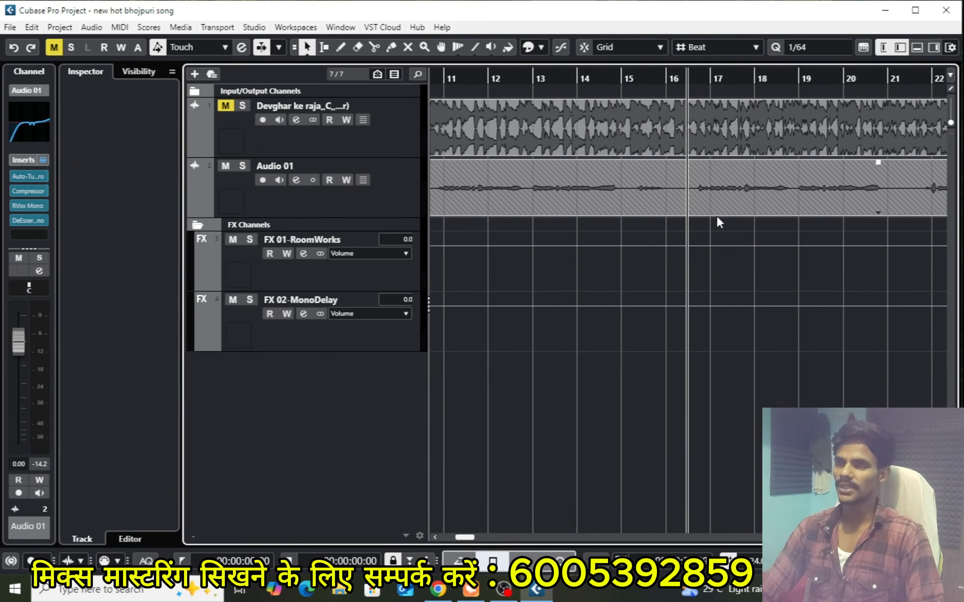
Examine the Audio 01 vocal clips against the music track, both over the whole song and closely around bar 16
key("g")
key("g")
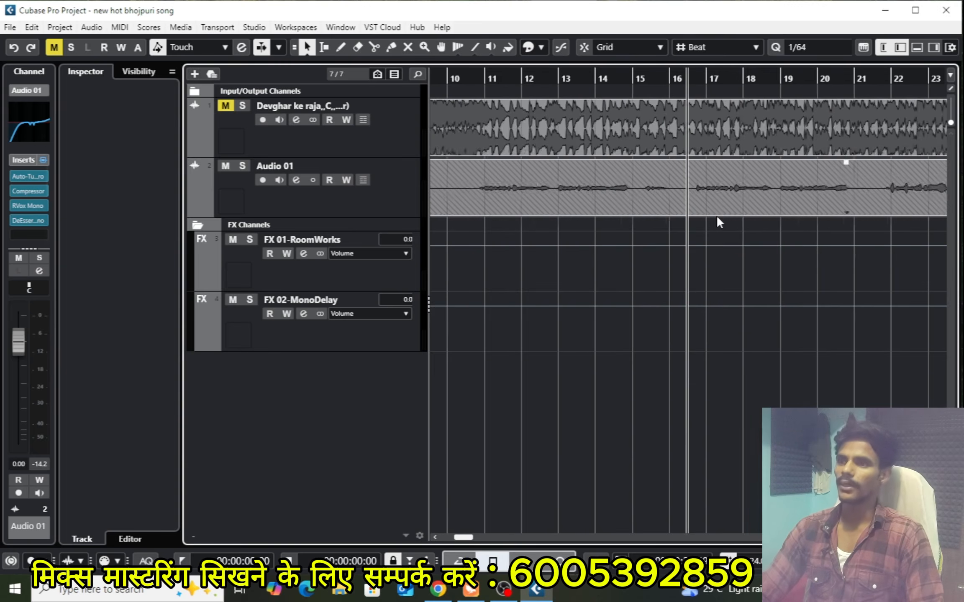
key("g")
key("g")
key("g")
key("g")
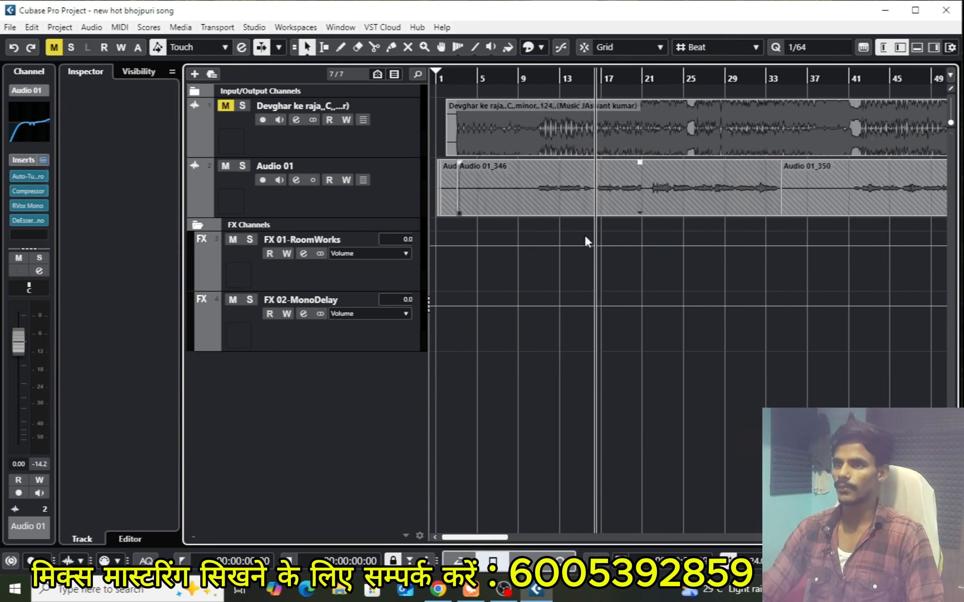
key("g")
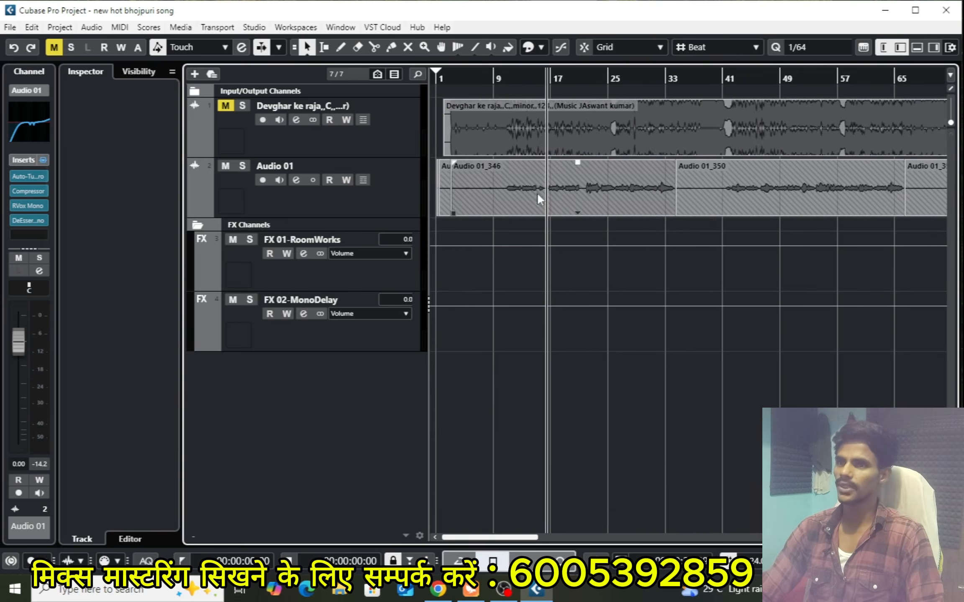
key("g")
key("g")
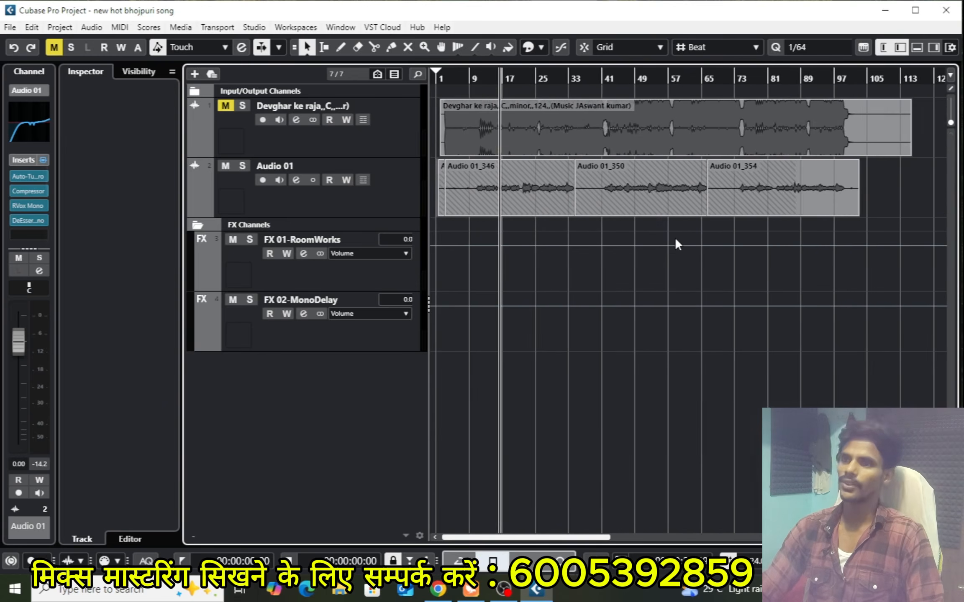
key("h")
key("h")
key("h")
key("h")
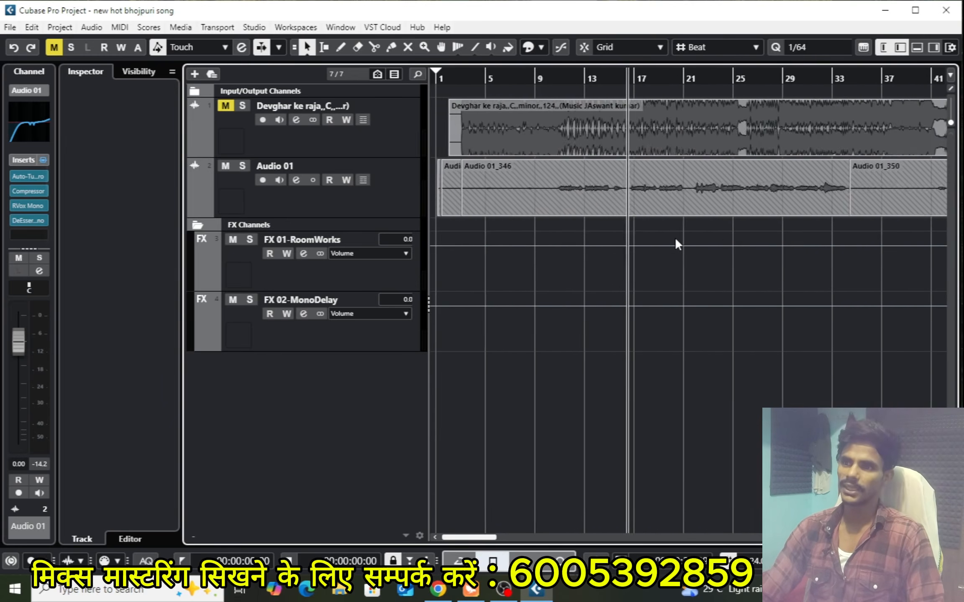
key("h")
key("h")
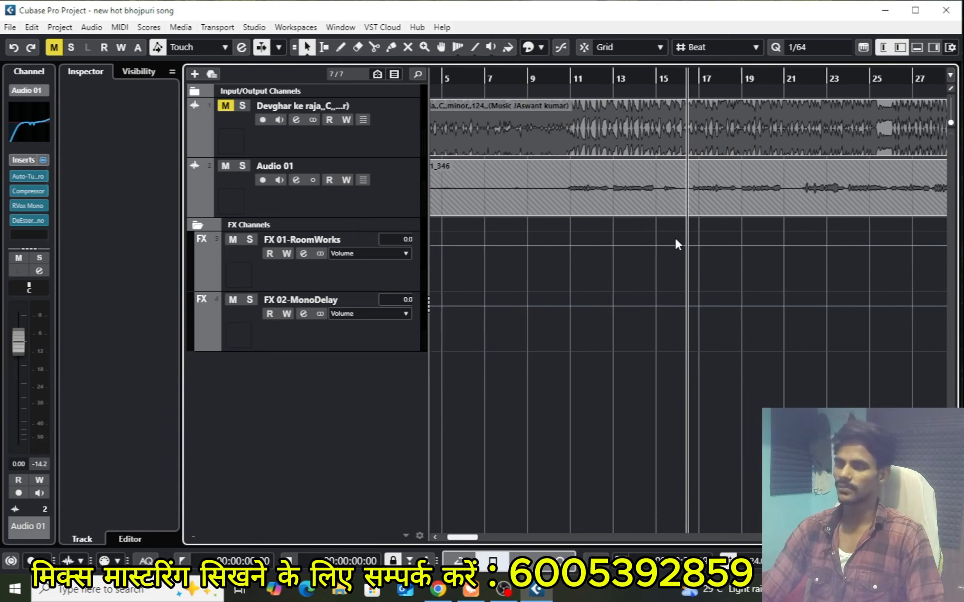
key("g")
key("g")
key("g")
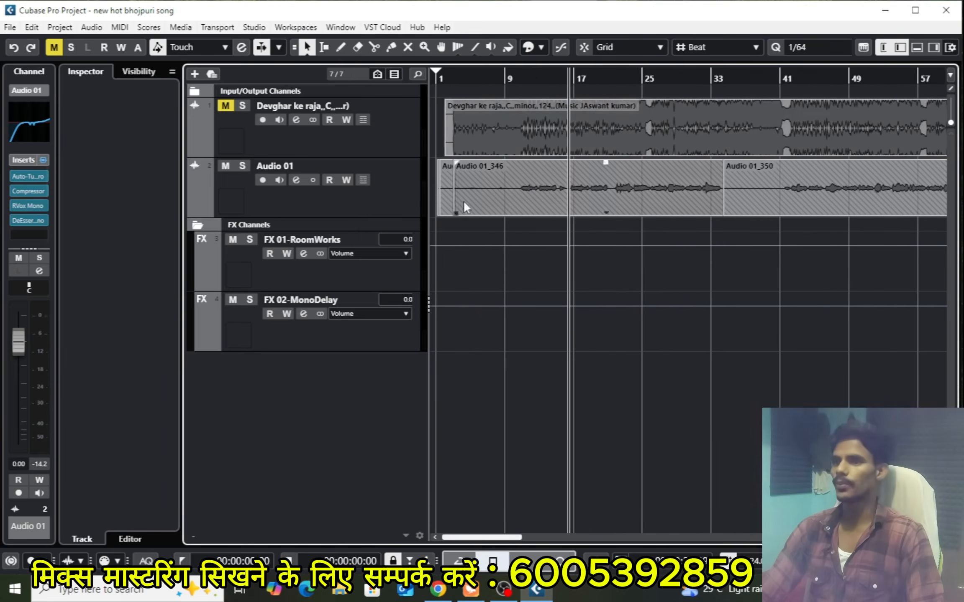
key("g")
key("g")
key("g")
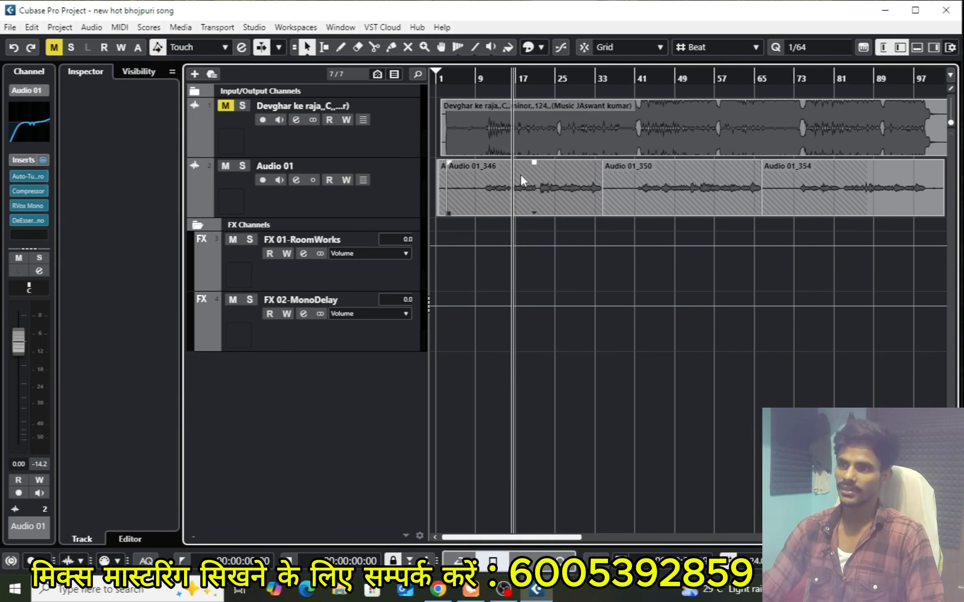
key("h")
key("h")
key("h")
key("h")
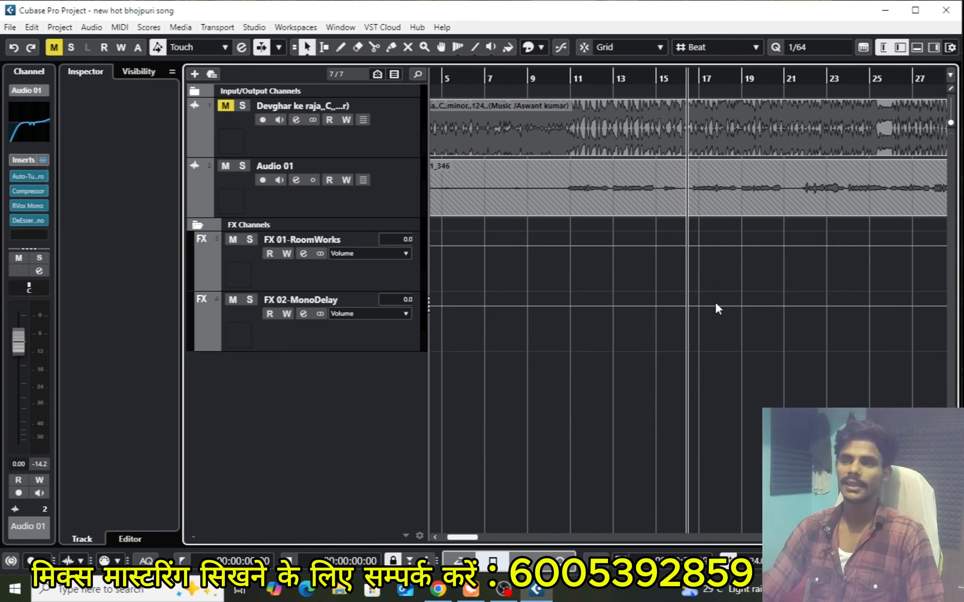
key("g")
key("g")
key("g")
key("g")
key("g")
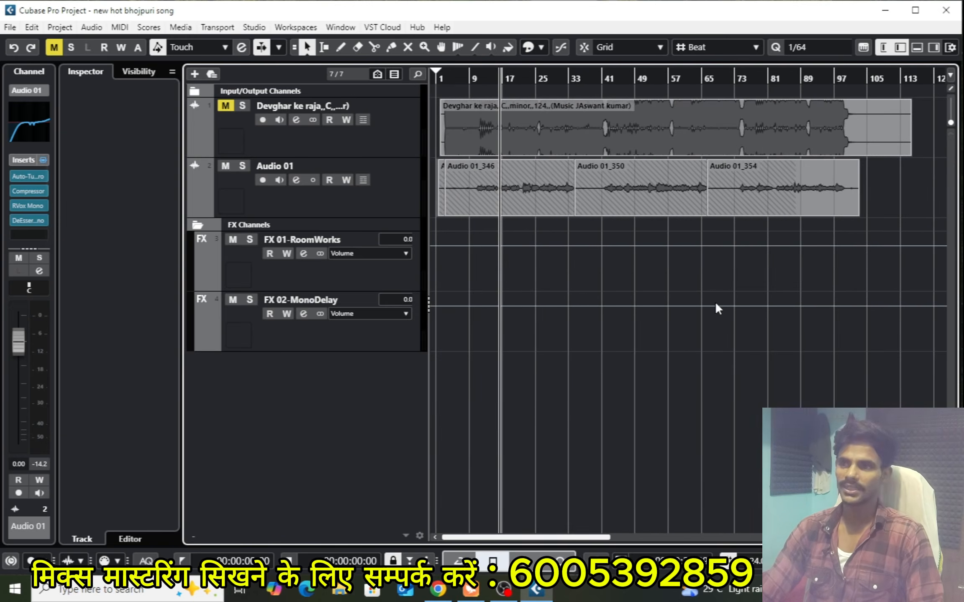
key("h")
key("h")
key("h")
key("h")
key("h")
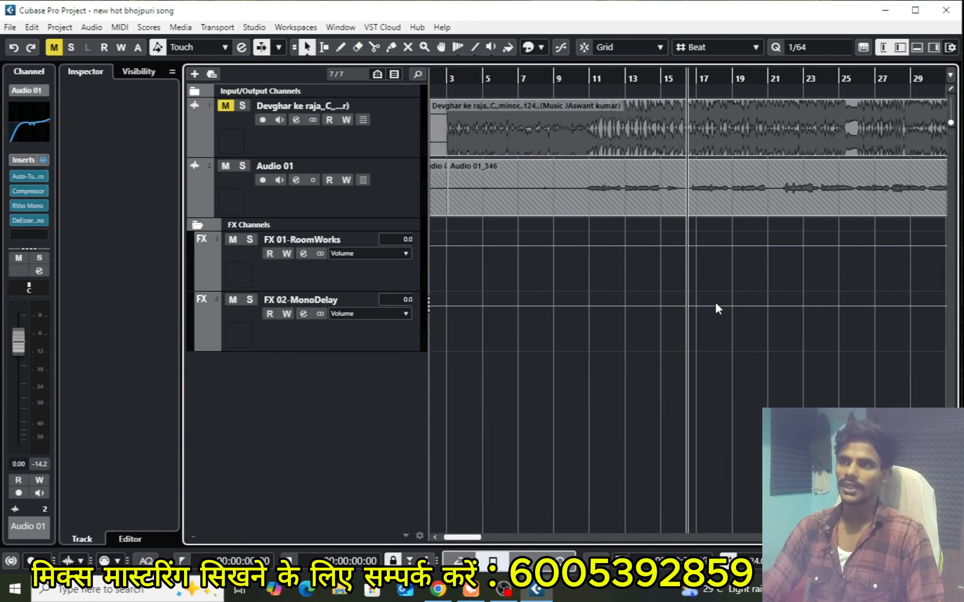
key("h")
key("h")
key("h")
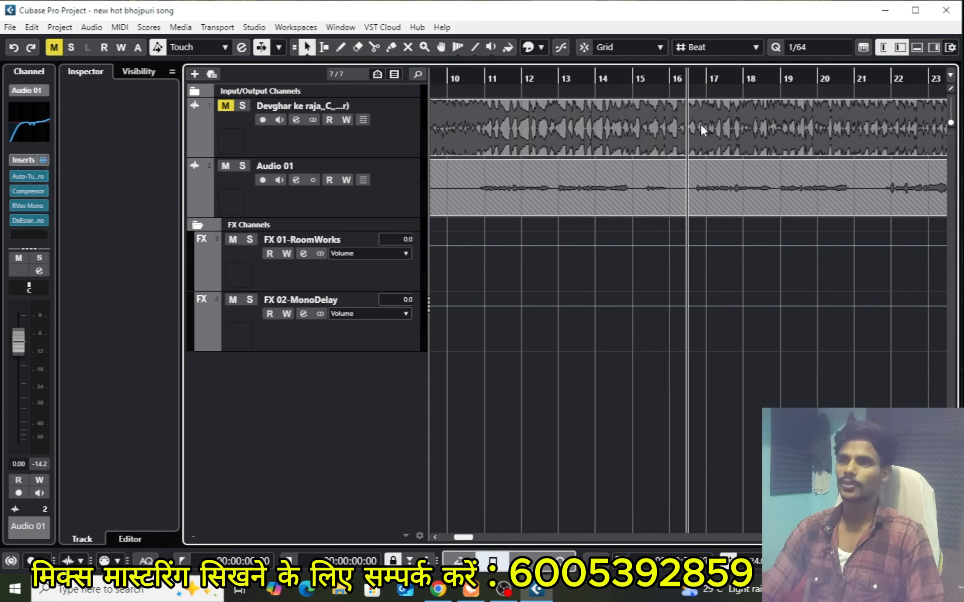
Place the playhead late in bar 16 and play the vocal passage from there twice, stopping after each pass
left_click(696, 82)
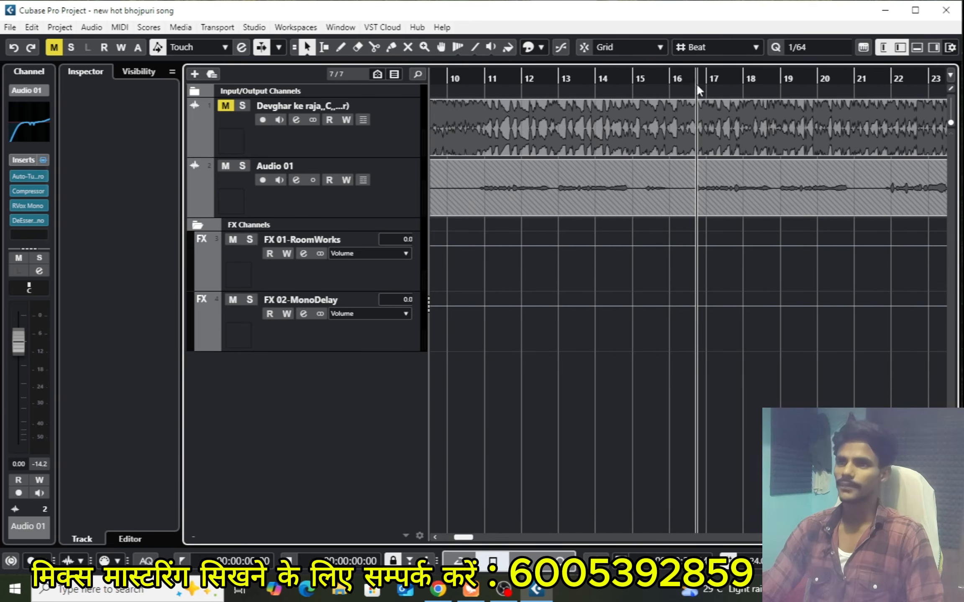
key("g")
key("space")
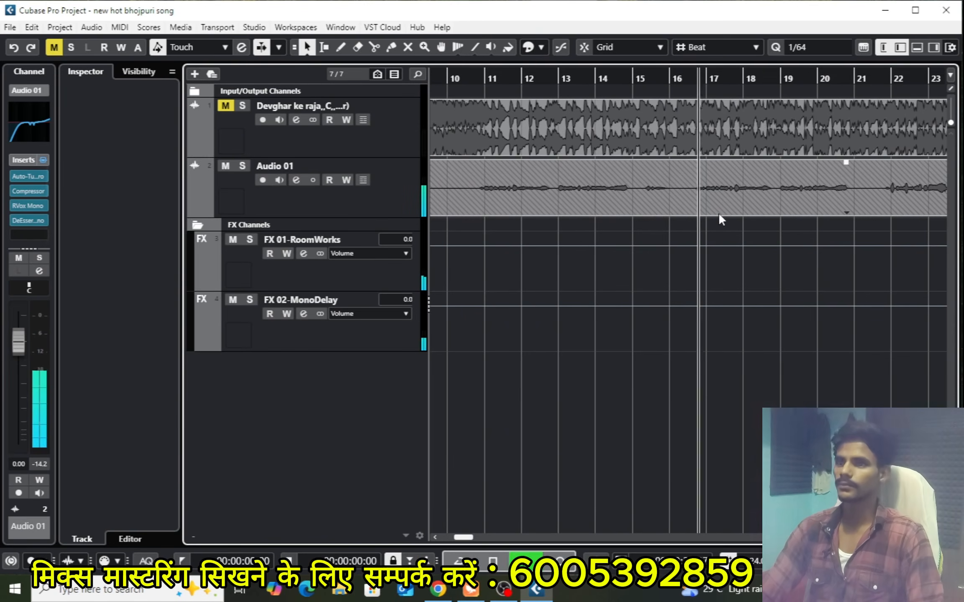
key("g")
key("g")
key("g")
key("g")
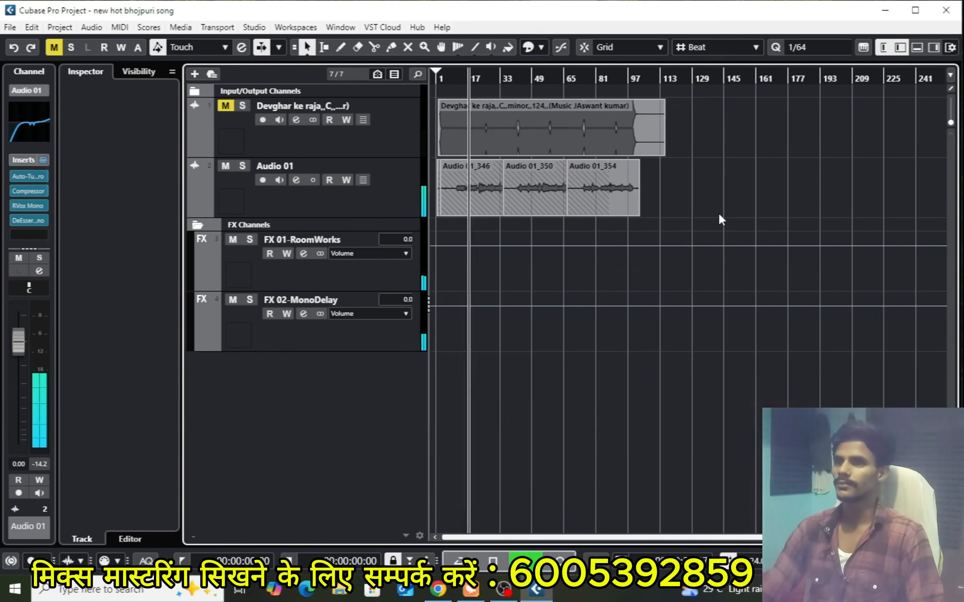
key("h")
key("h")
key("h")
key("h")
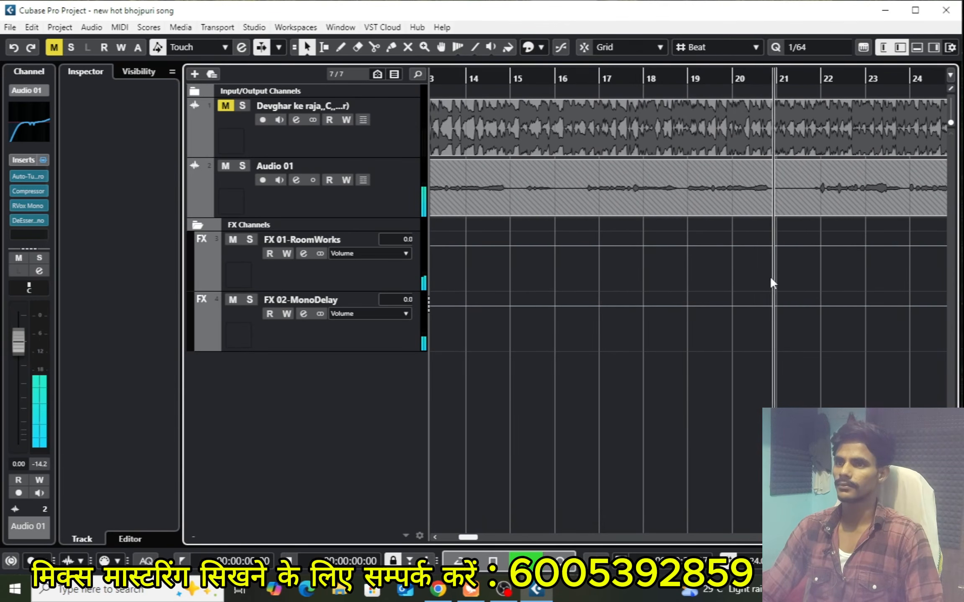
key("space")
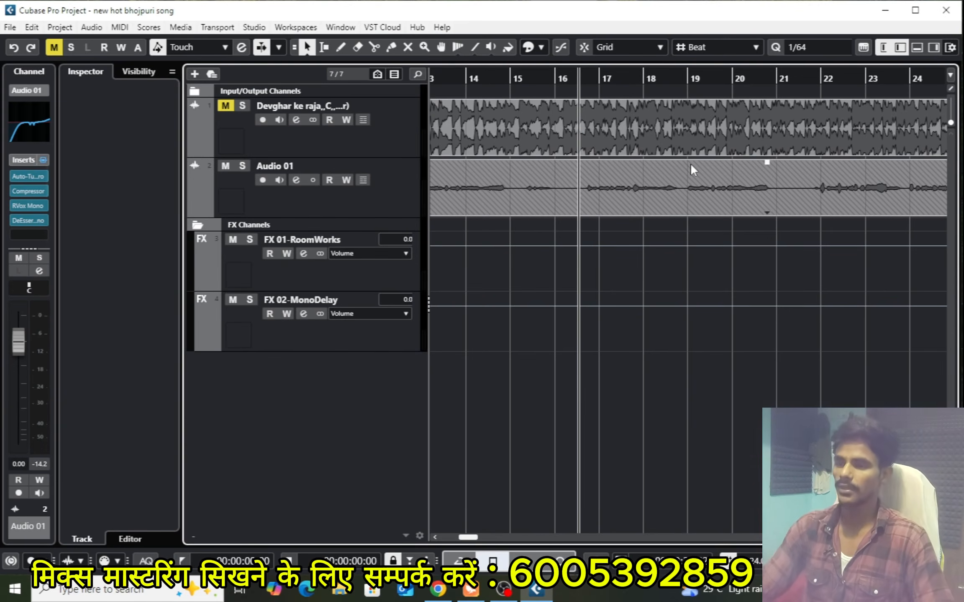
key("space")
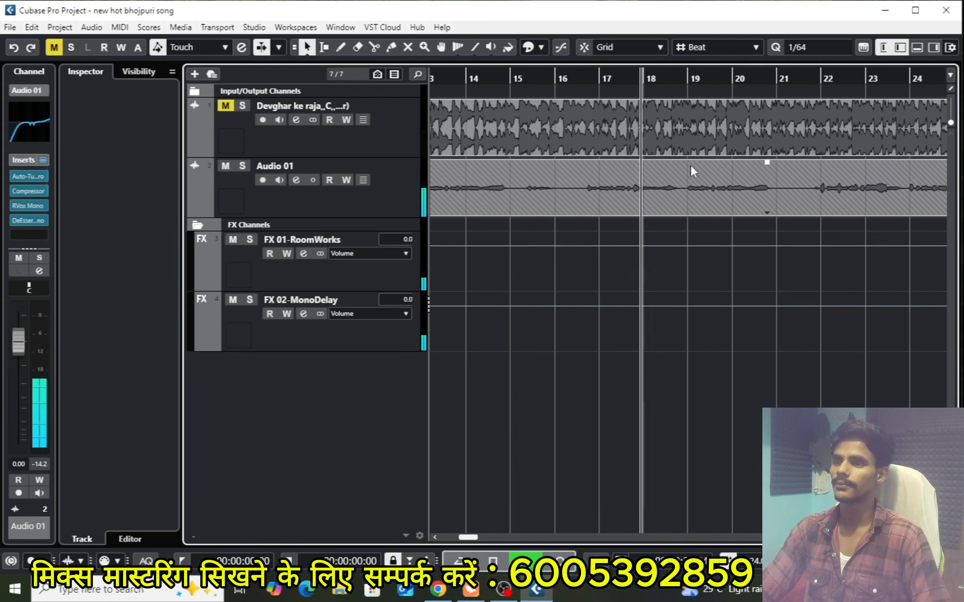
key("space")
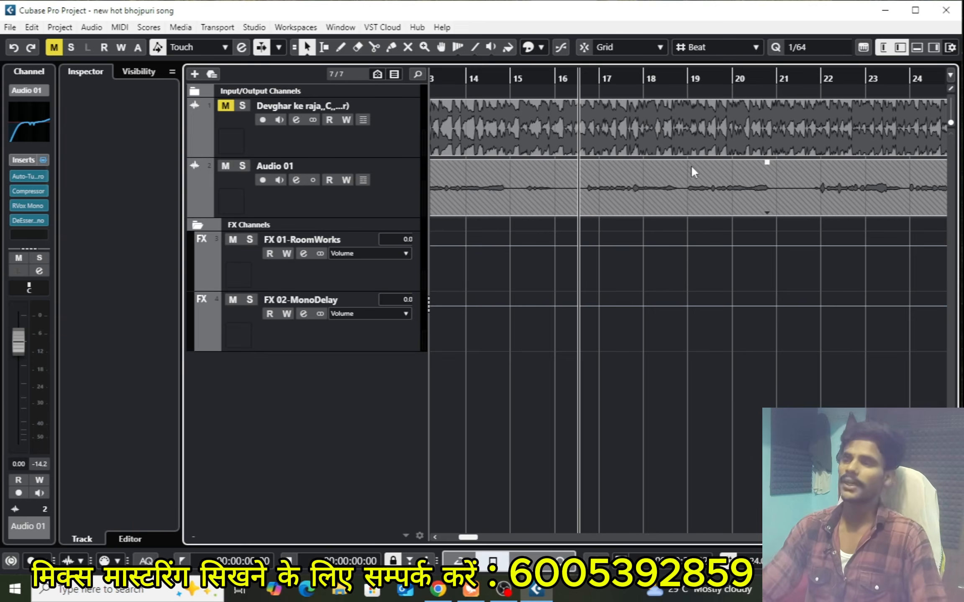
Examine the phrases in the vocal clips Audio 01_346, Audio 01_350 and Audio 01_354 along the timeline
key("g")
key("g")
key("g")
key("g")
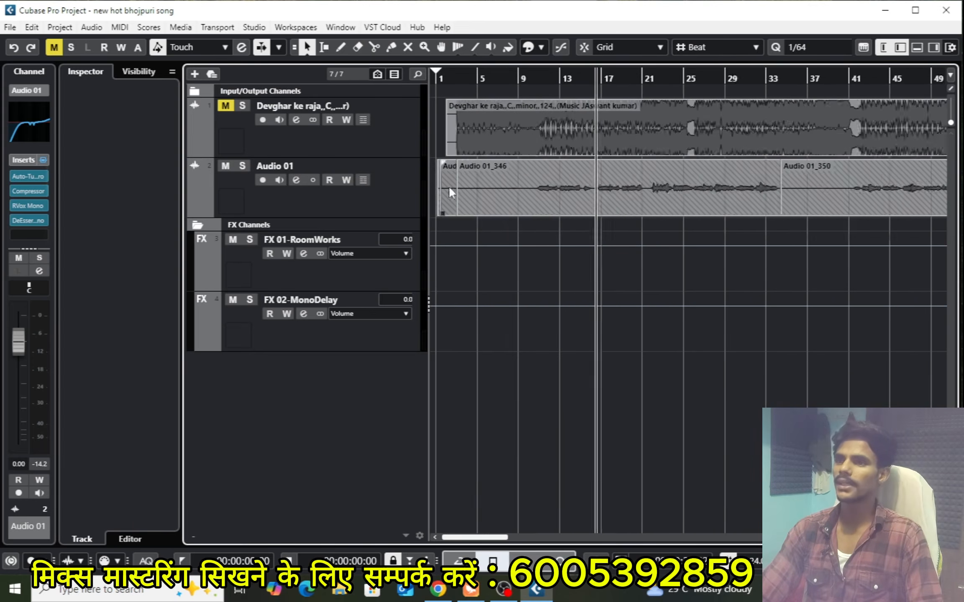
key("h")
key("h")
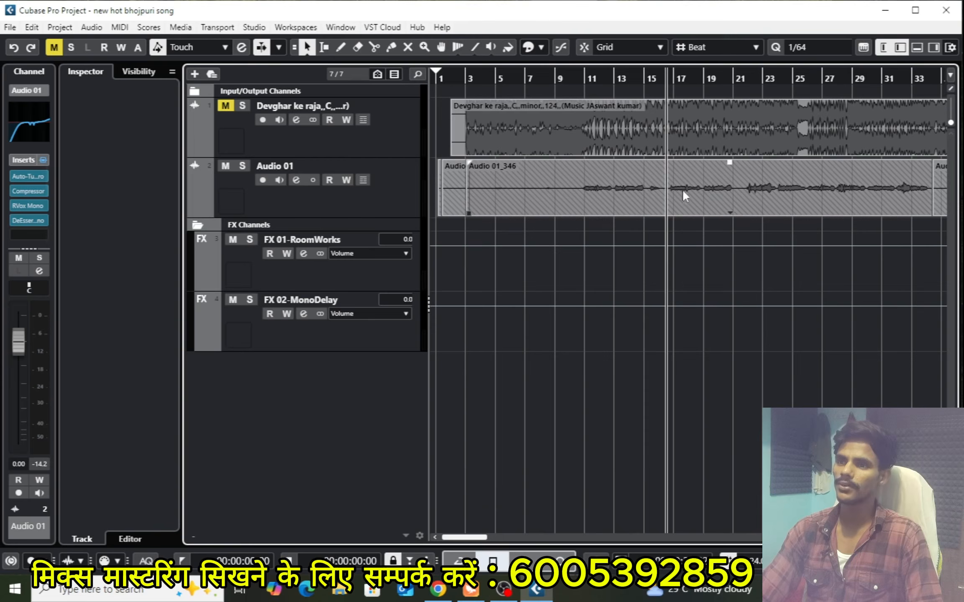
key("g")
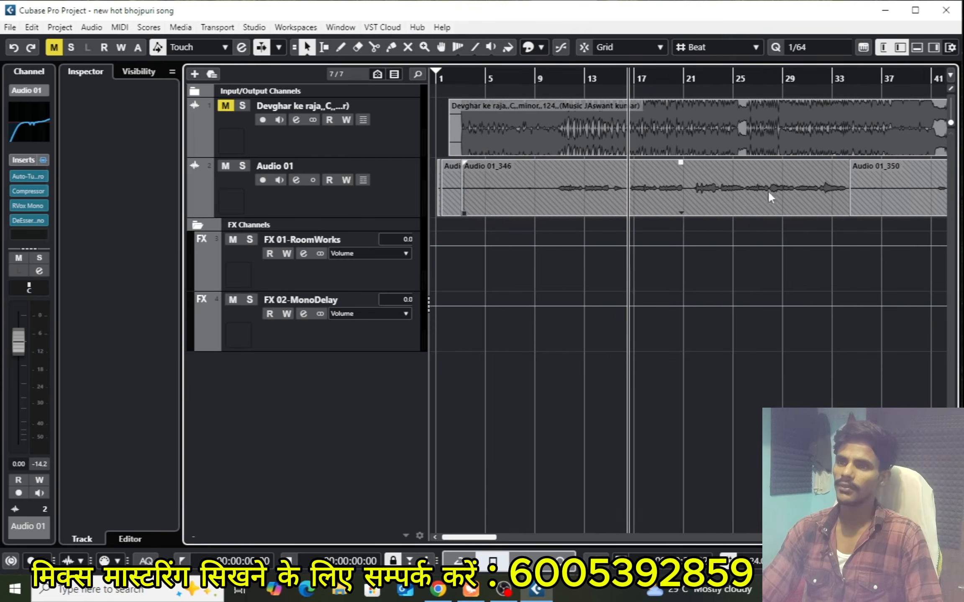
key("g")
key("g")
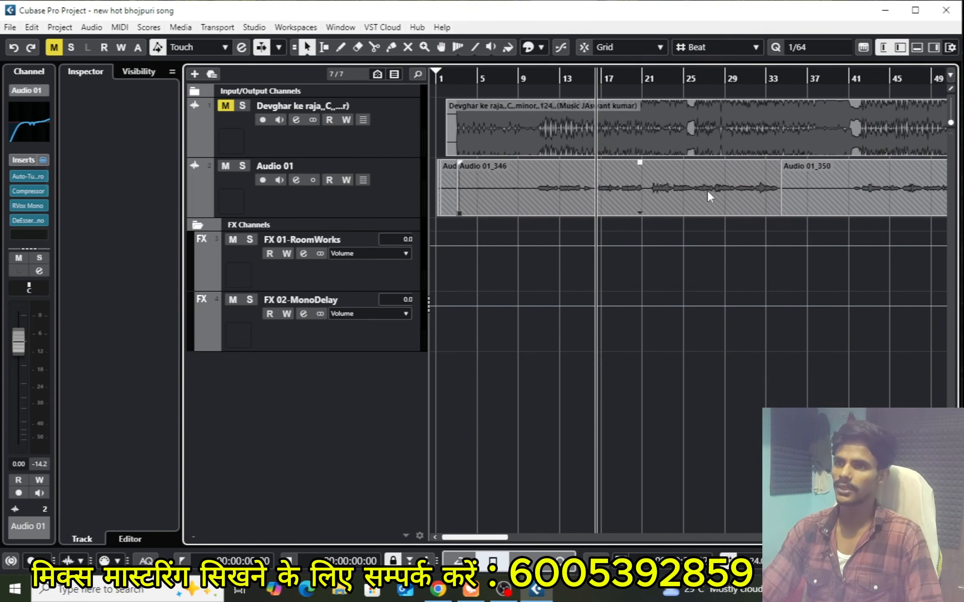
key("g")
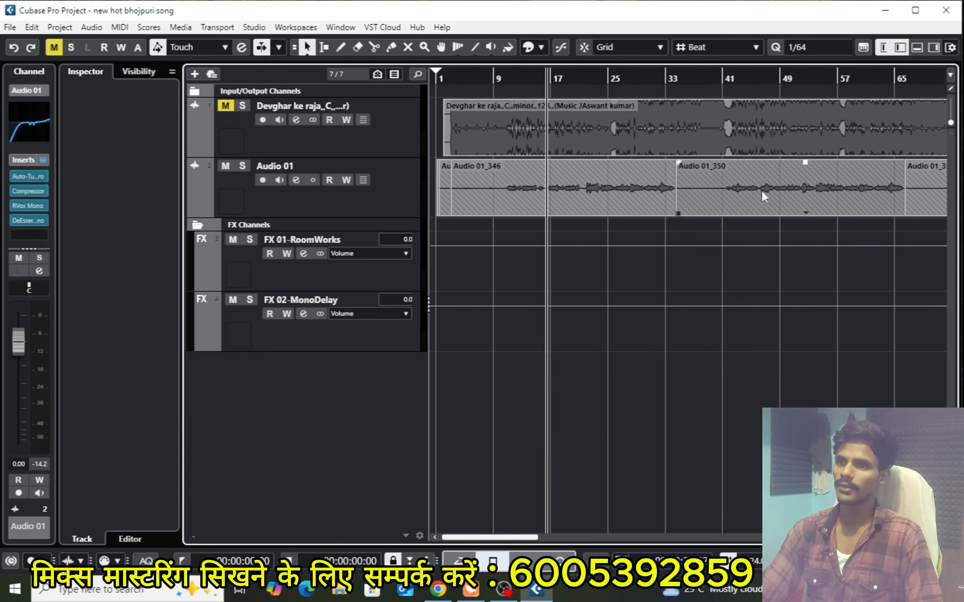
key("g")
key("g")
key("g")
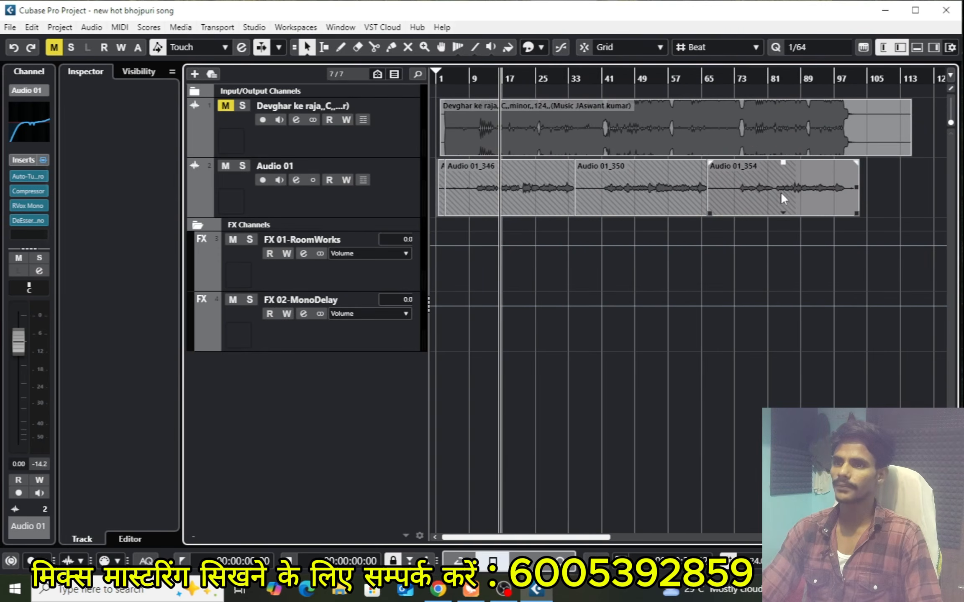
Move the playhead to just before bar 22, where the louder vocal phrase in Audio 01_346 begins
key("h")
key("h")
key("h")
key("h")
key("h")
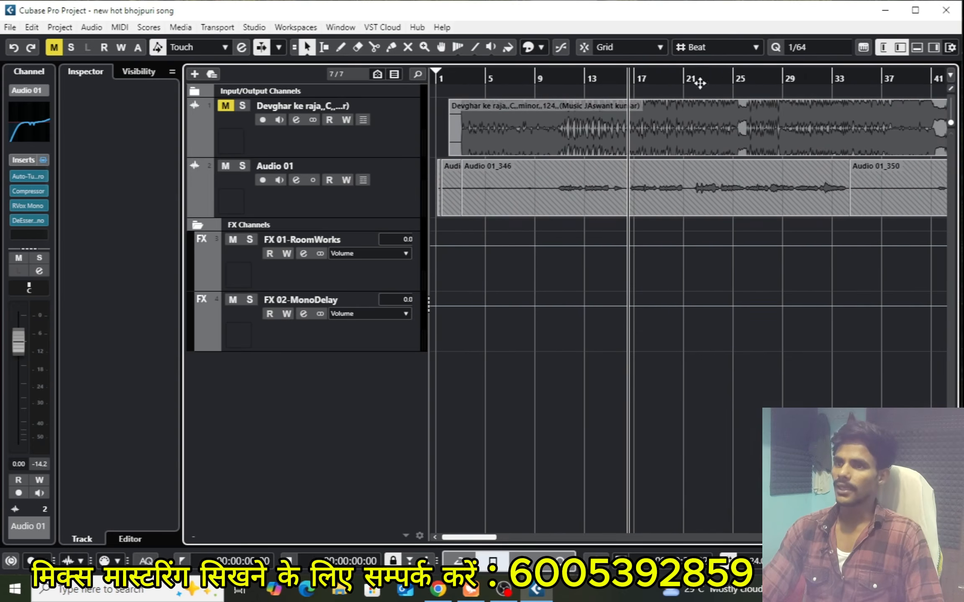
left_click_drag(692, 85, 609, 186)
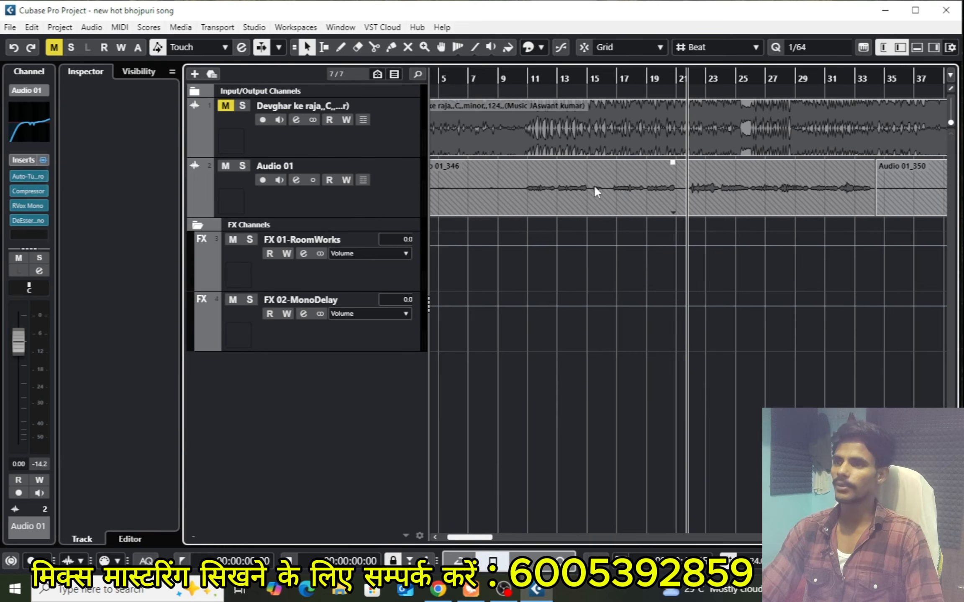
Open the Volume automation lane of Audio 01 and add two points at 2.56 dB, just before bars 22 and 23
left_click(294, 201)
left_click(193, 210)
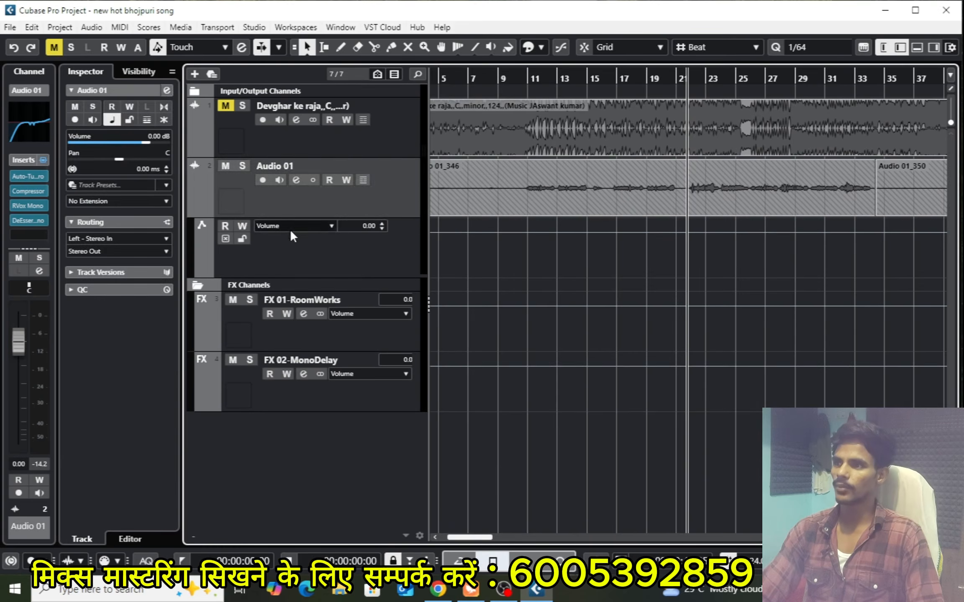
left_click(690, 229)
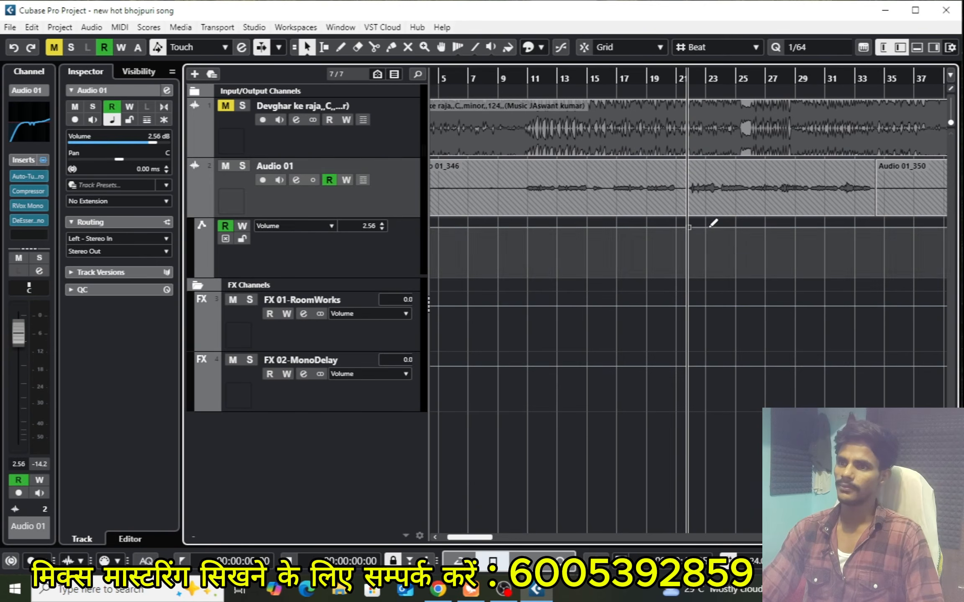
left_click(705, 227)
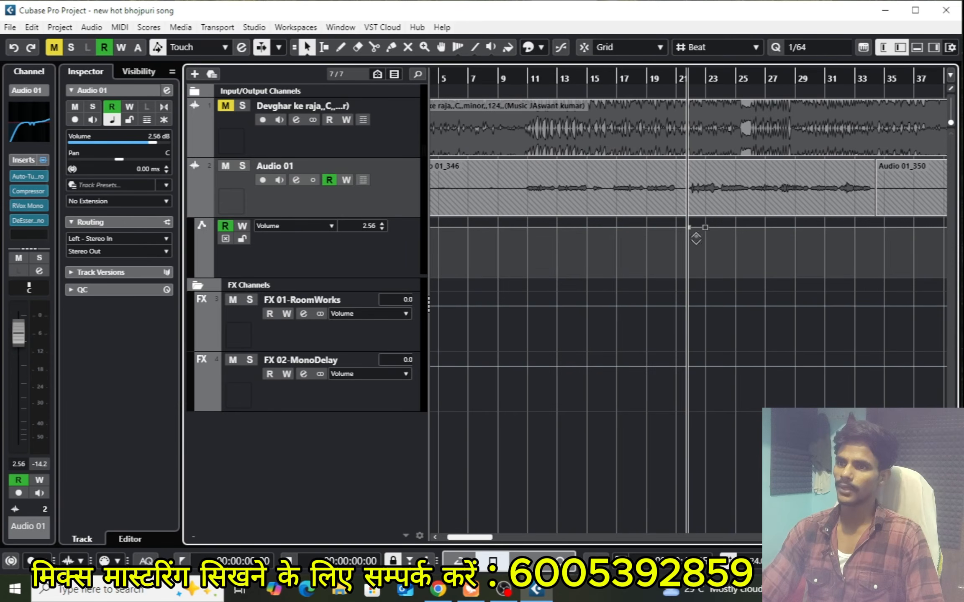
Lower the volume automation between the two points to 0.98 dB and play the vocal passage briefly
scroll(700, 240, "up", 4)
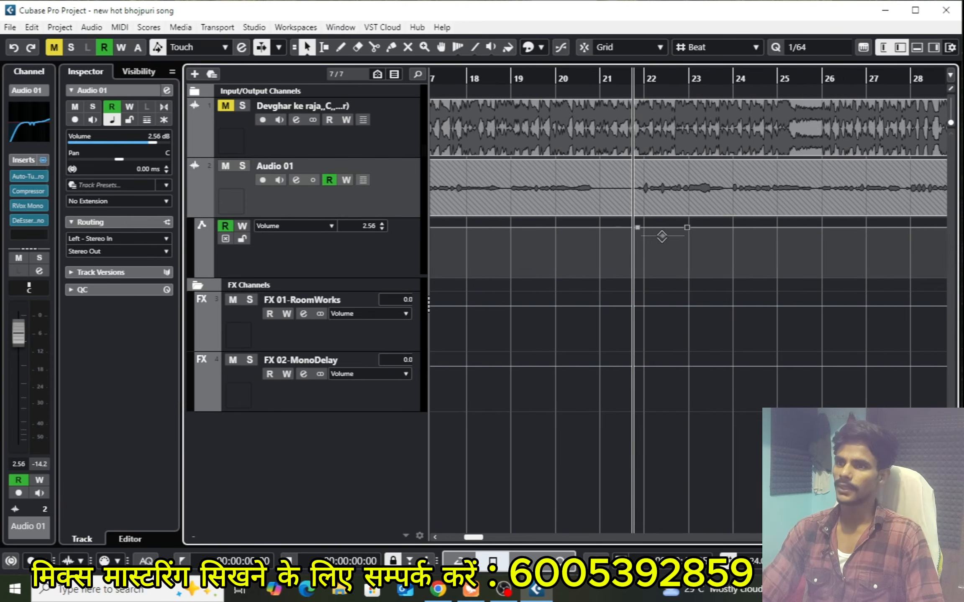
left_click_drag(663, 236, 662, 241)
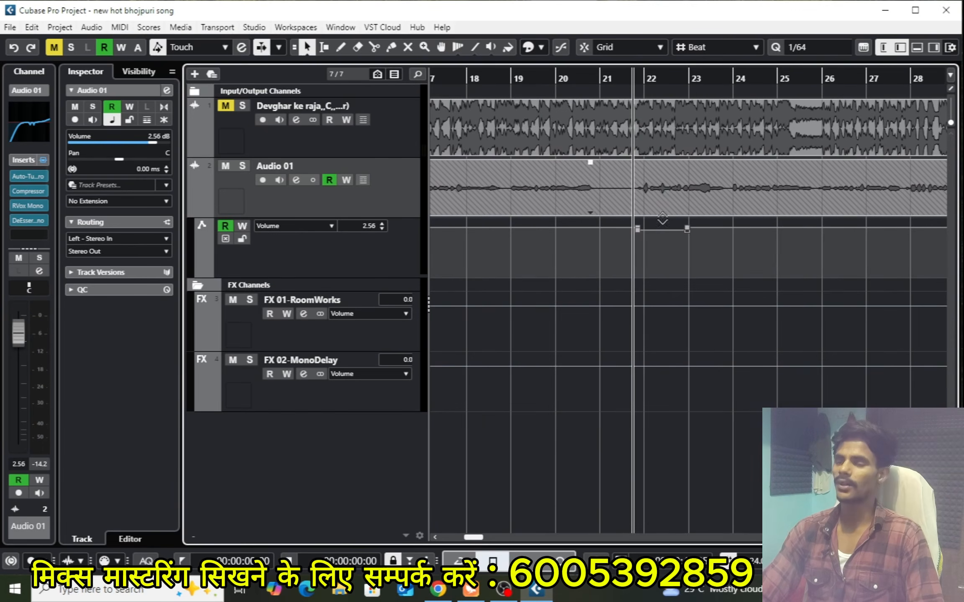
key("space")
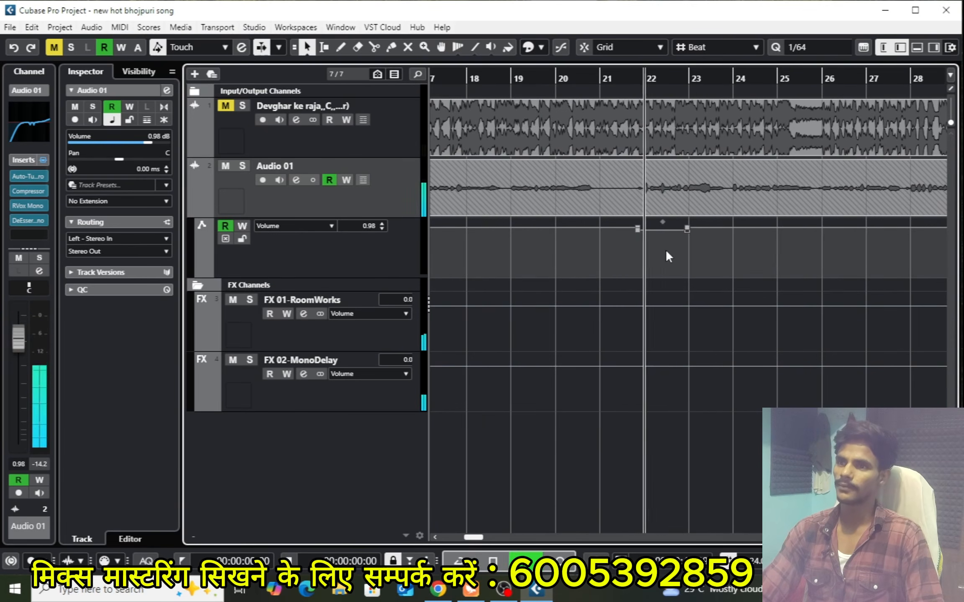
key("space")
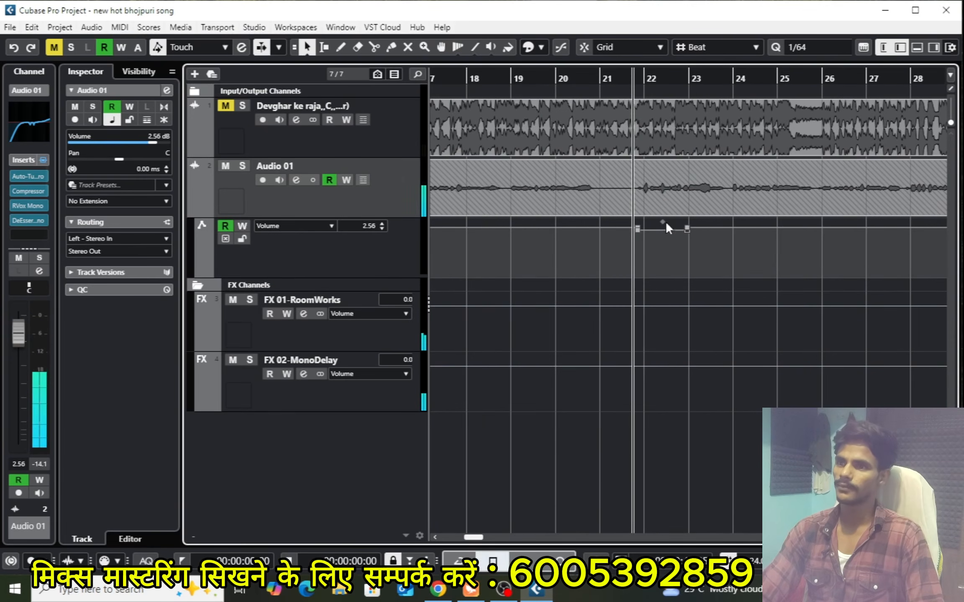
Drop the volume automation between the two points to -14.0 dB and audition the quieter vocal passage
left_click_drag(665, 228, 663, 249)
key("space")
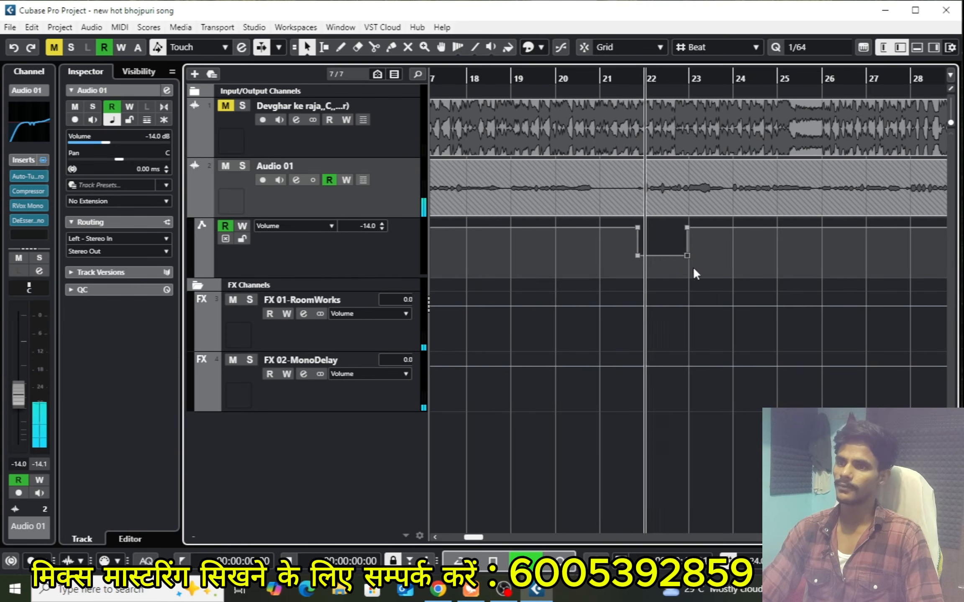
key("space")
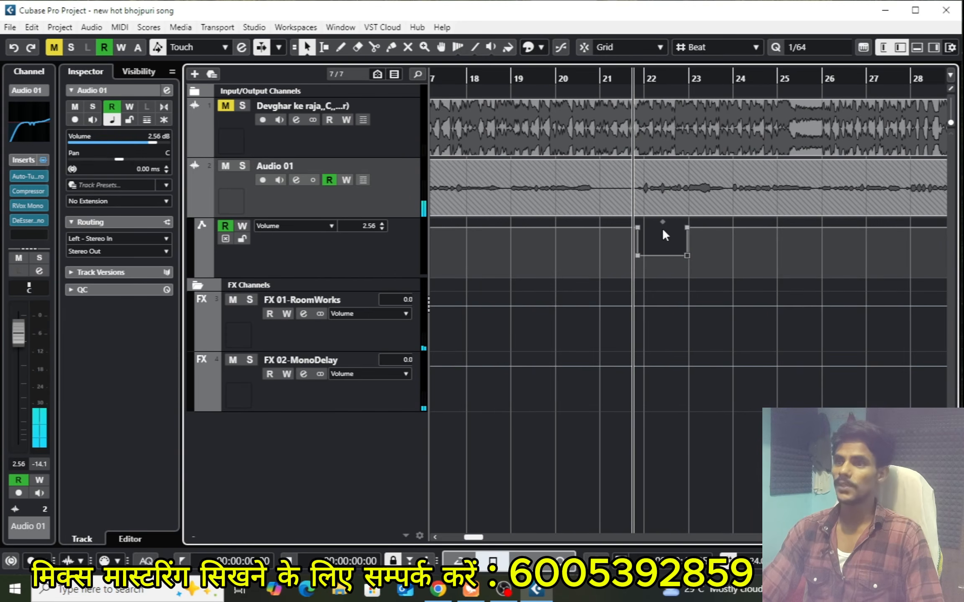
Raise the automation segment between the points back near the surrounding level, and undo the volume automation edits
left_click_drag(663, 223, 665, 197)
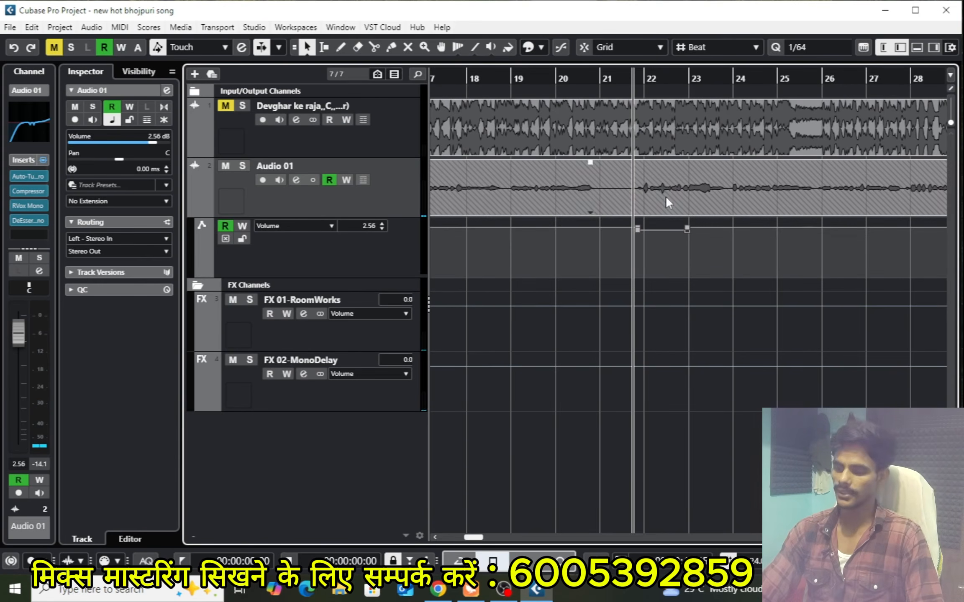
key("g")
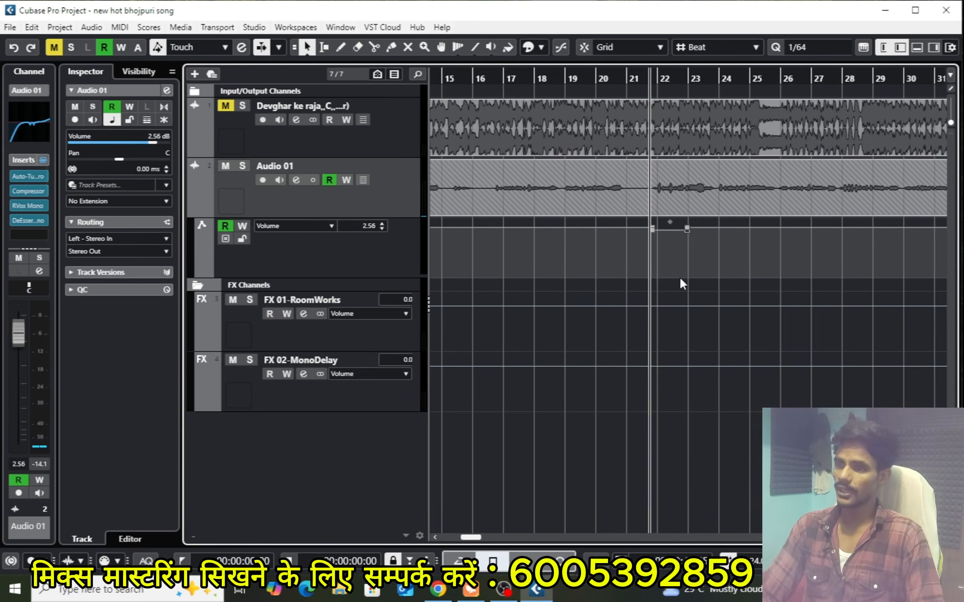
key("ctrl+z")
key("ctrl+z")
key("ctrl+z")
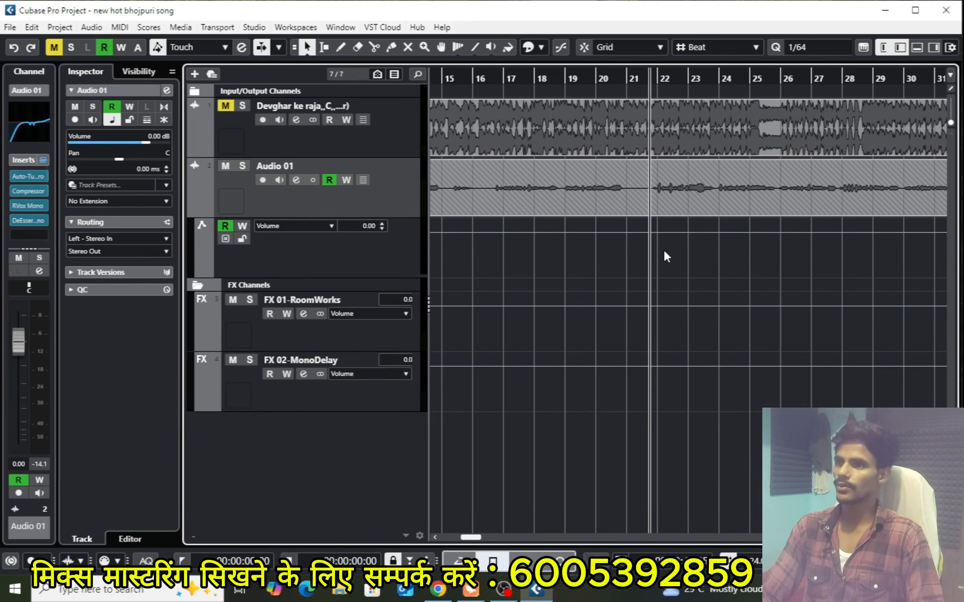
Remove the Volume automation lane of Audio 01 and switch off the track's automation reading
right_click(310, 249)
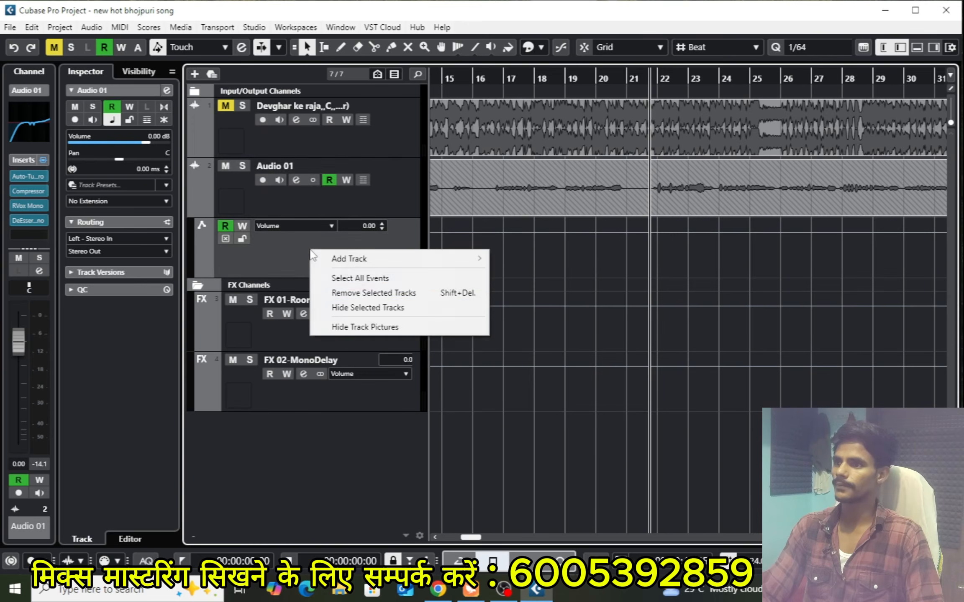
left_click(377, 293)
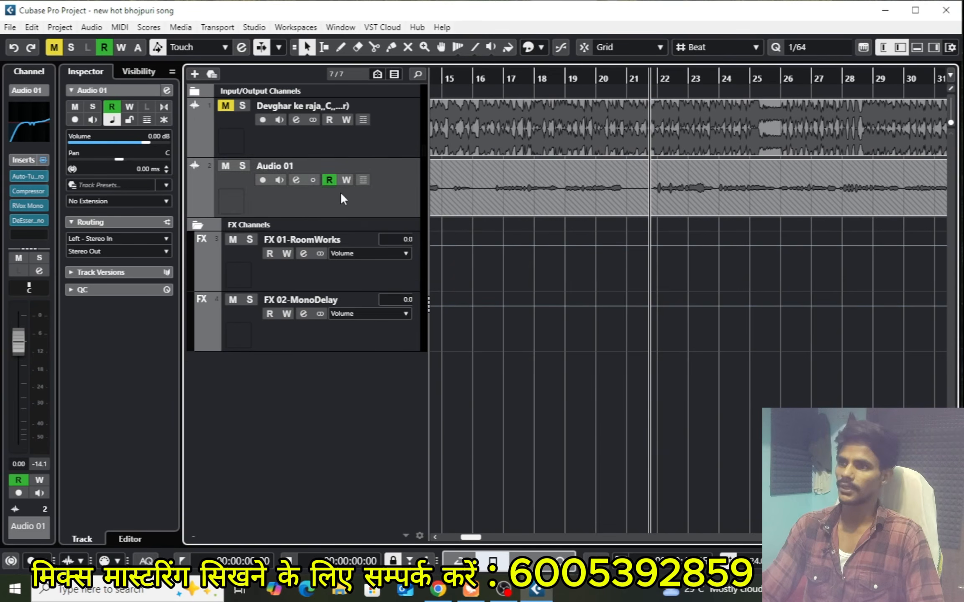
left_click(328, 180)
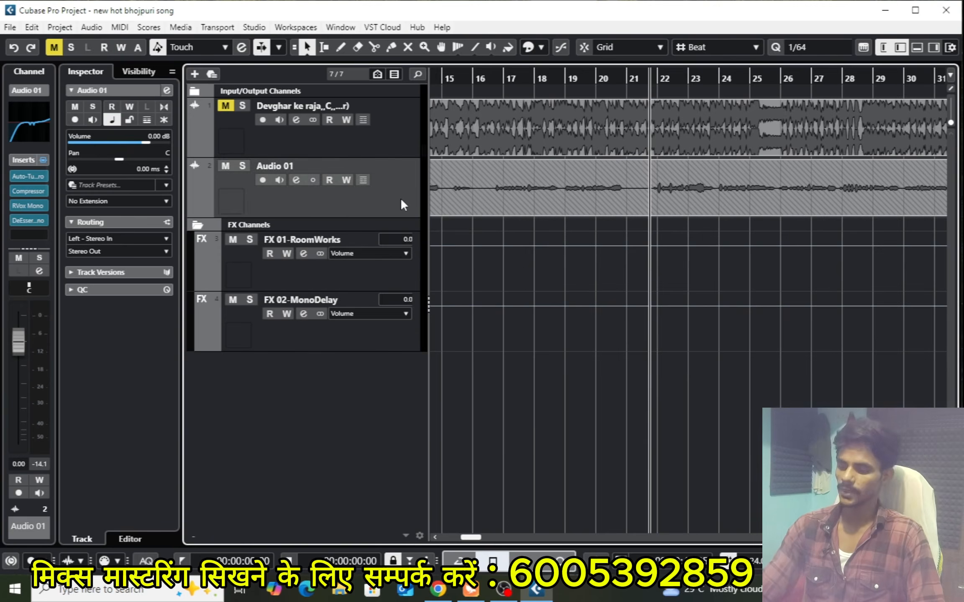
Split the vocal clip Audio 01_346 just before bar 23 and again midway through bar 23, and select the middle piece
key("h")
key("h")
key("h")
key("h")
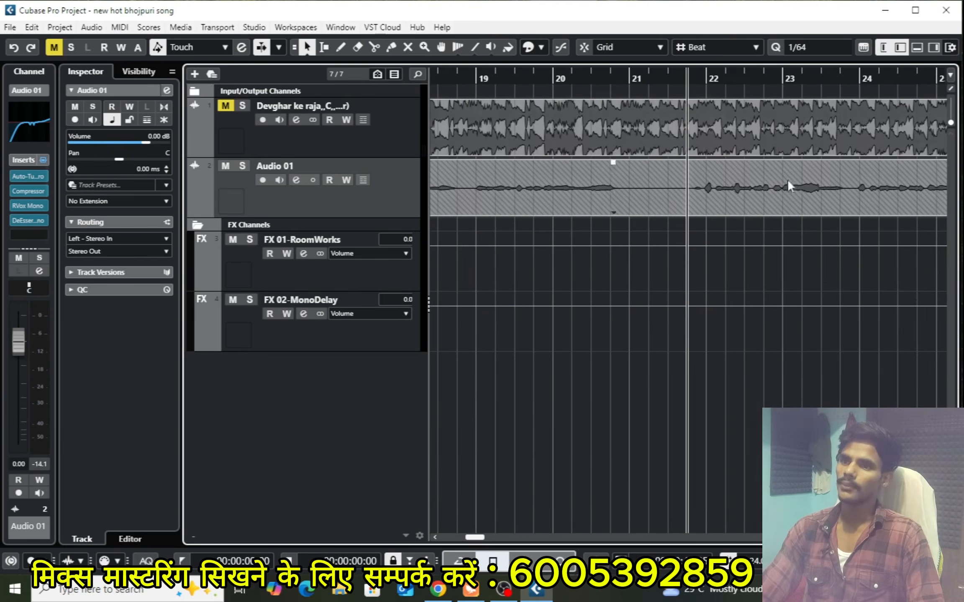
key("h")
key("h")
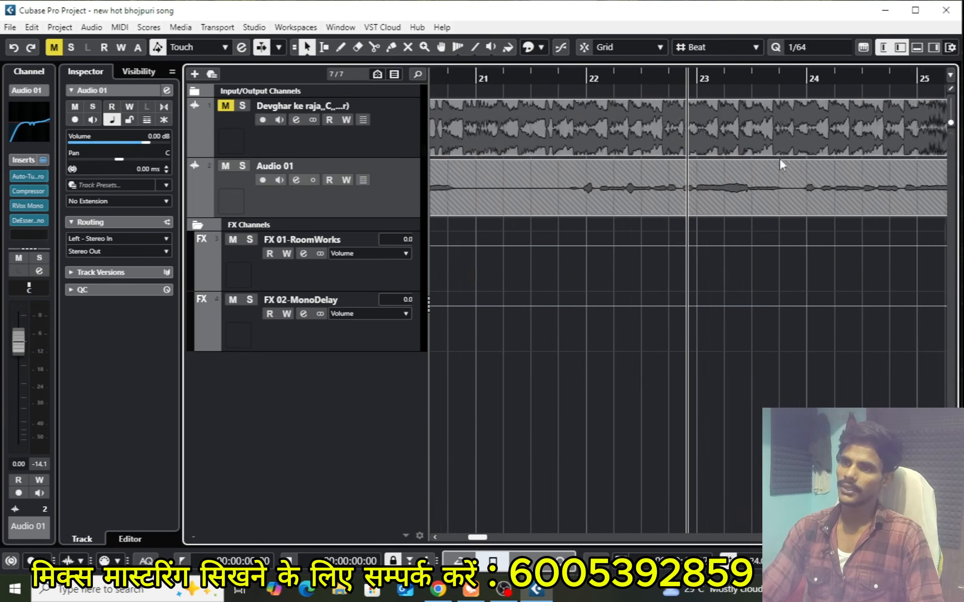
key("h")
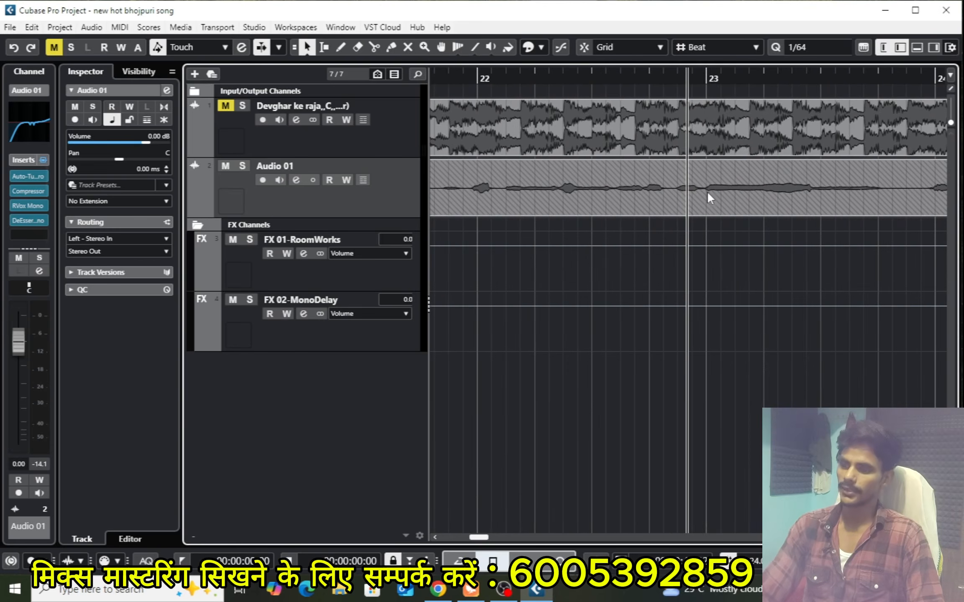
left_click(707, 192, "alt")
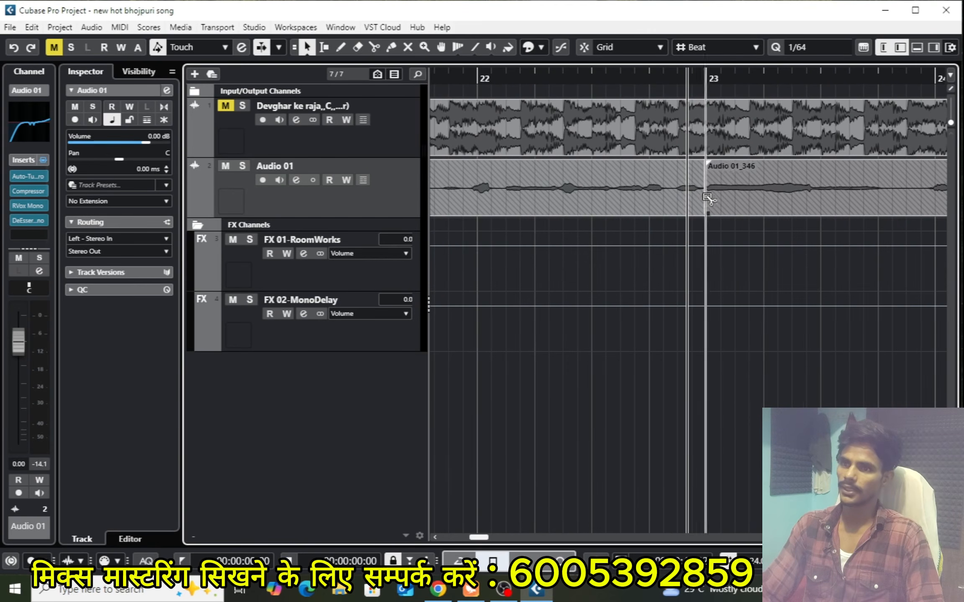
left_click(812, 194, "alt")
left_click(771, 192)
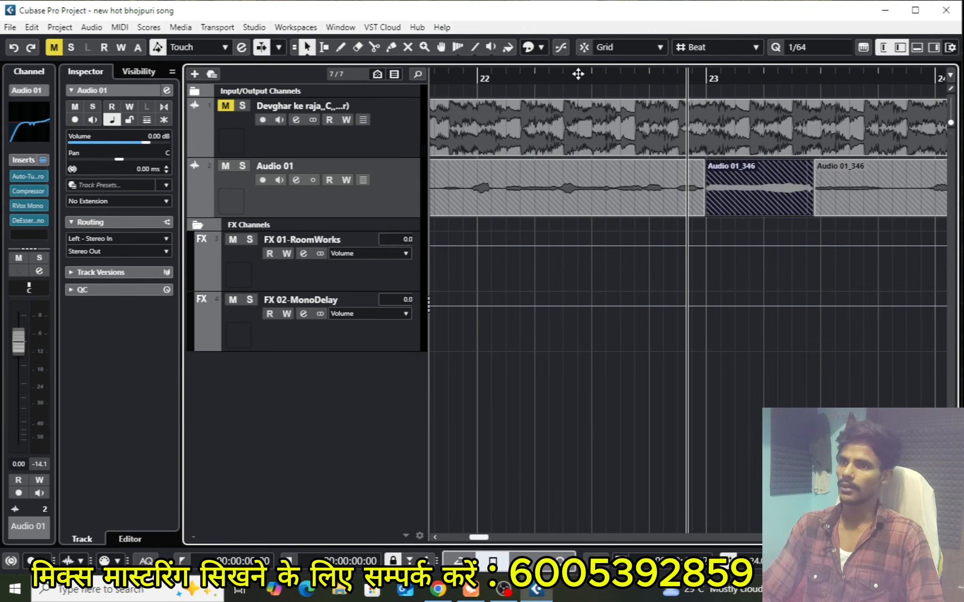
Enable the Info Line in the project window layout and close the layout setup
left_click(949, 47)
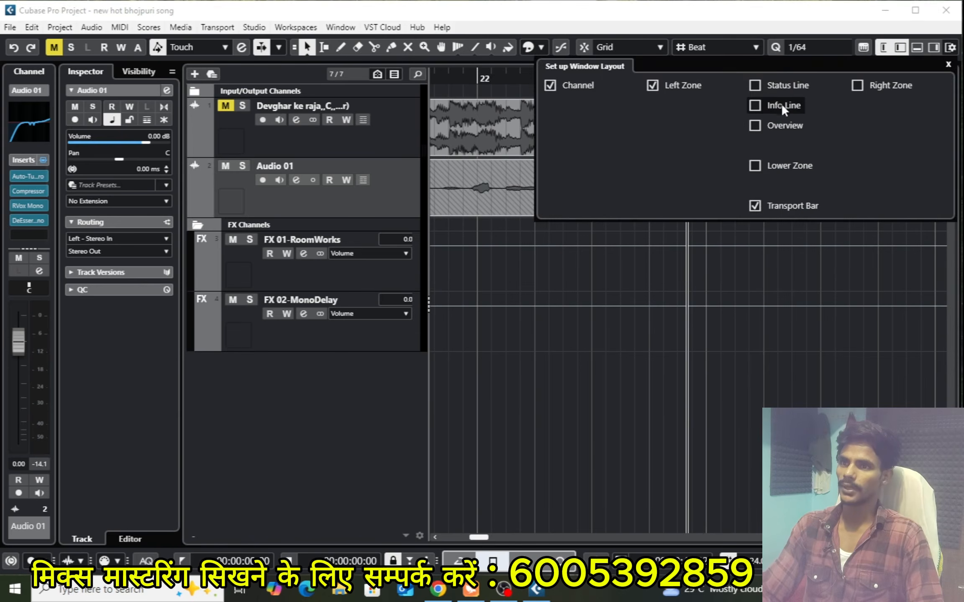
left_click(755, 105)
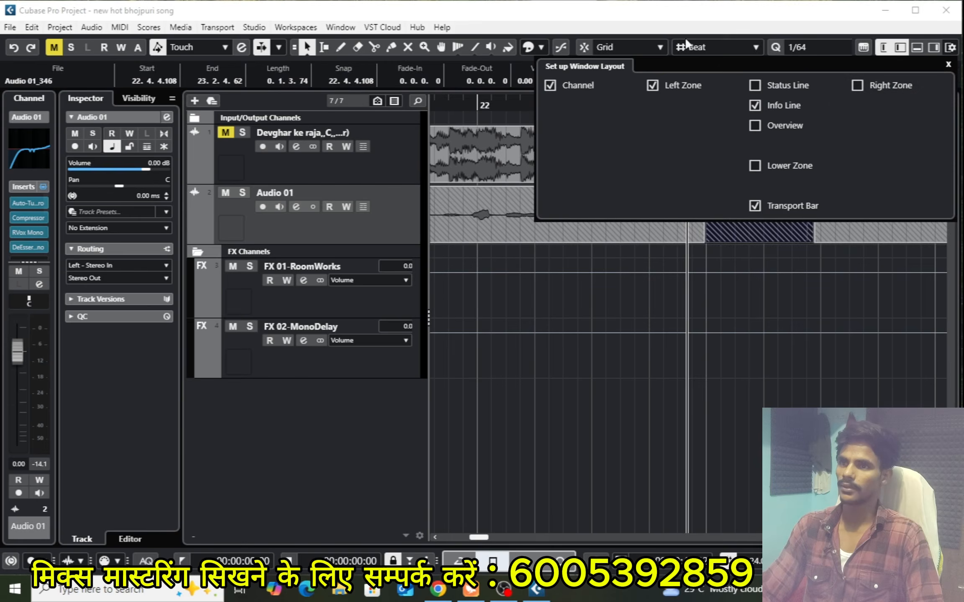
left_click(947, 65)
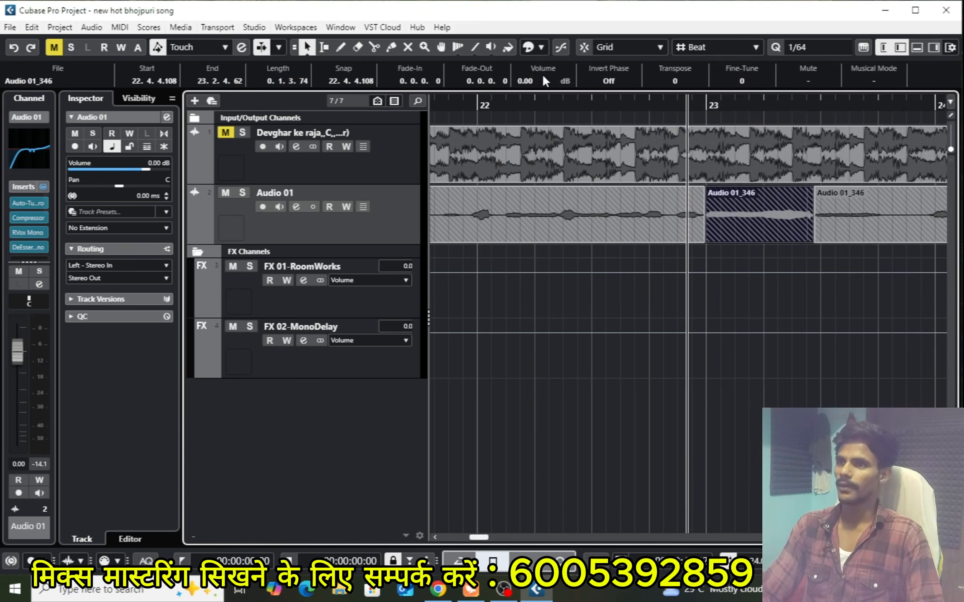
Try different volume levels for the selected vocal piece, varying it between -2 and -5 dB
scroll(525, 80, "down", 2)
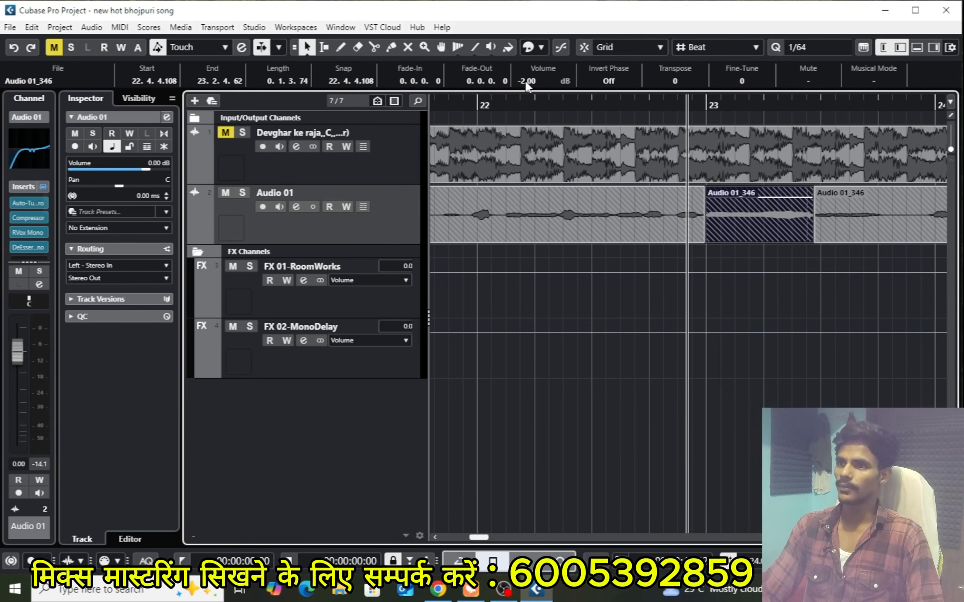
scroll(525, 80, "down", 1)
scroll(525, 80, "down", 1)
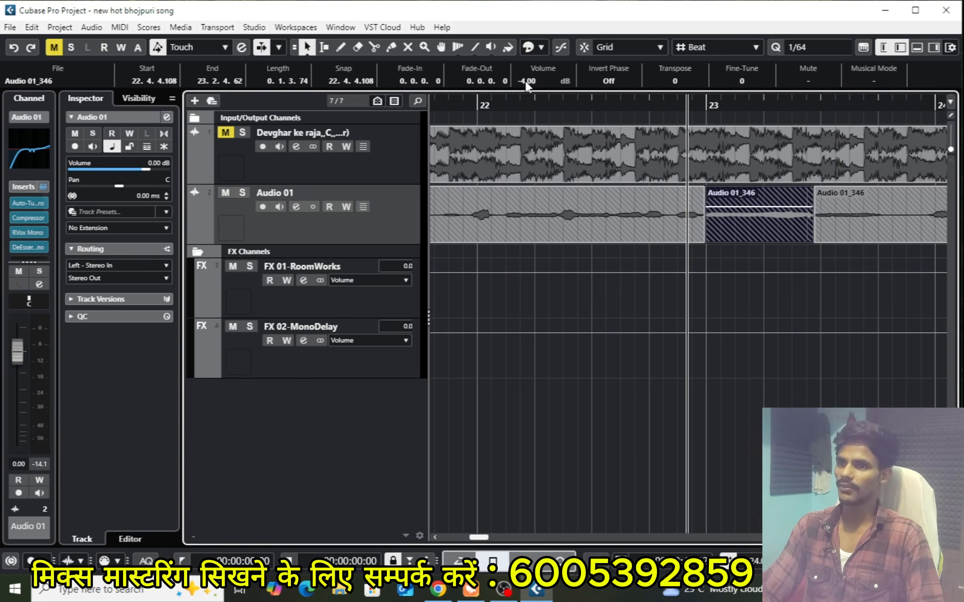
scroll(525, 80, "up", 2)
scroll(525, 80, "down", 1)
scroll(525, 80, "down", 1)
scroll(525, 80, "up", 2)
scroll(525, 80, "down", 3)
scroll(525, 80, "up", 3)
scroll(525, 79, "down", 3)
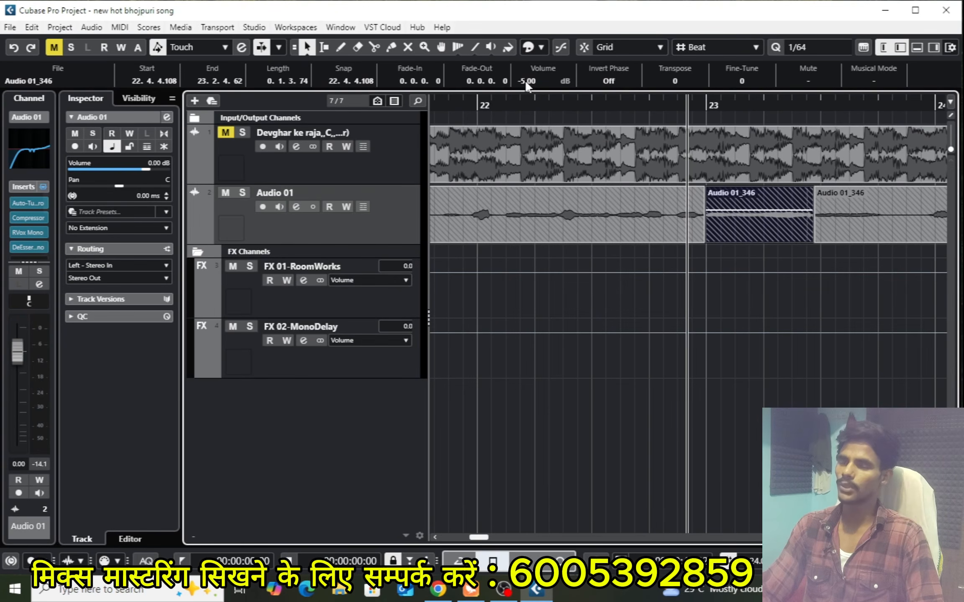
scroll(525, 80, "up", 3)
scroll(525, 79, "down", 2)
scroll(525, 80, "up", 2)
scroll(525, 80, "down", 2)
scroll(525, 80, "up", 2)
scroll(524, 80, "down", 2)
scroll(524, 80, "up", 2)
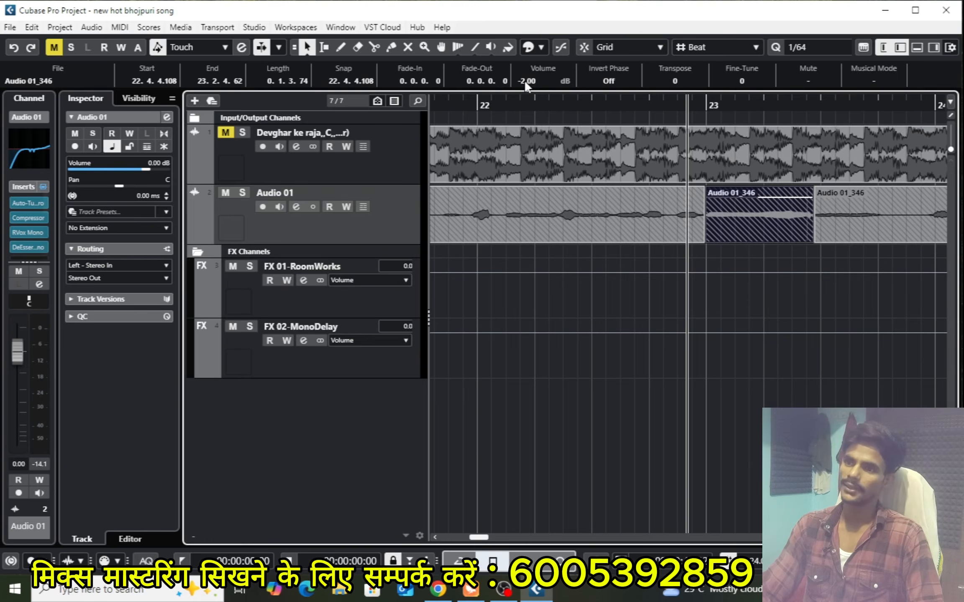
Undo the volume changes on the vocal piece and the two splits in Audio 01_346
key("ctrl+z")
key("ctrl+z")
key("ctrl+z")
key("ctrl+z")
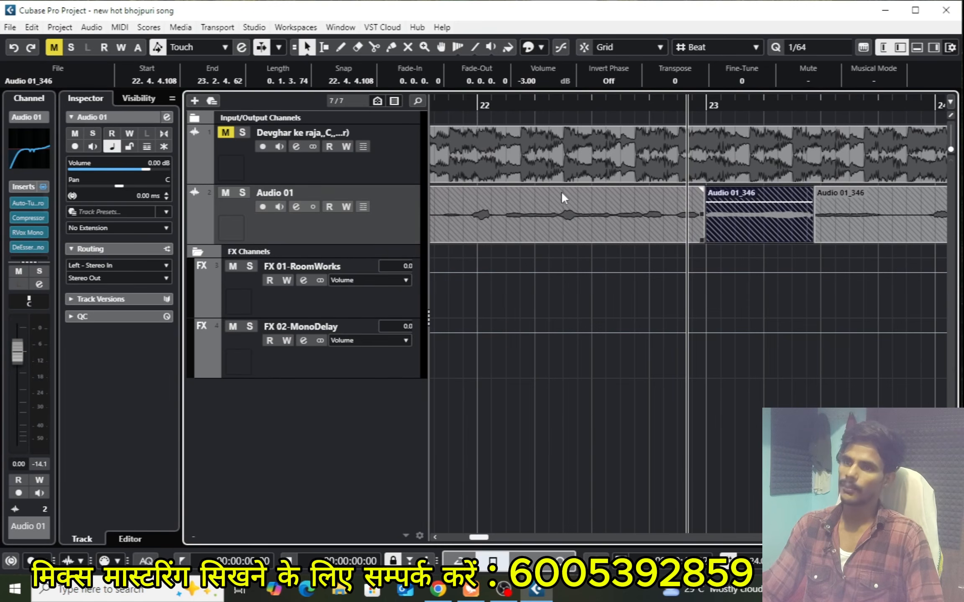
key("ctrl+z")
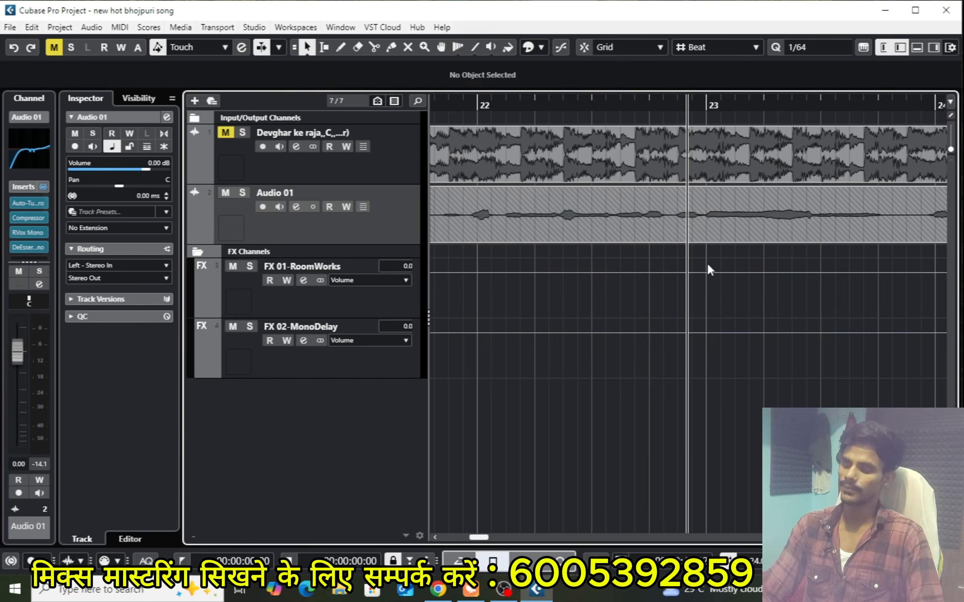
Examine the vocal phrases of Audio 01 around bar 22 and across the clips Audio 01_346, Audio 01_350 and Audio 01_354
key("g")
key("g")
key("g")
key("g")
key("g")
key("g")
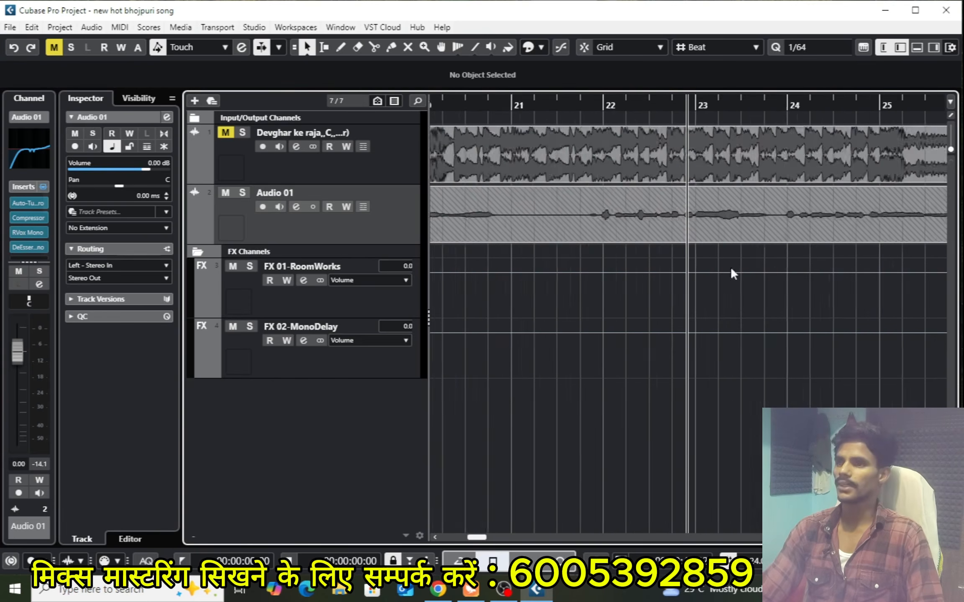
key("g")
key("g")
key("g")
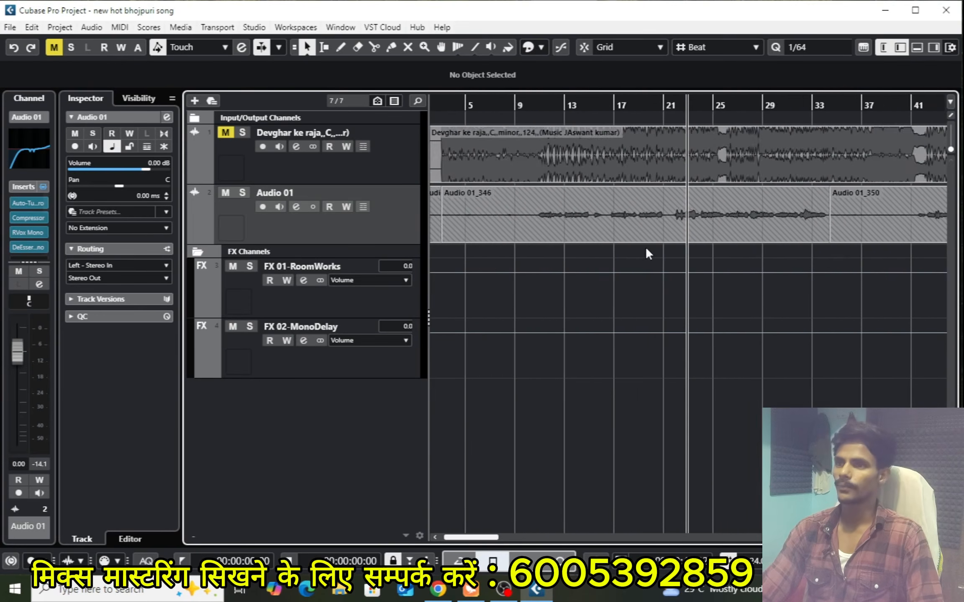
key("h")
key("h")
key("h")
key("g")
key("g")
key("g")
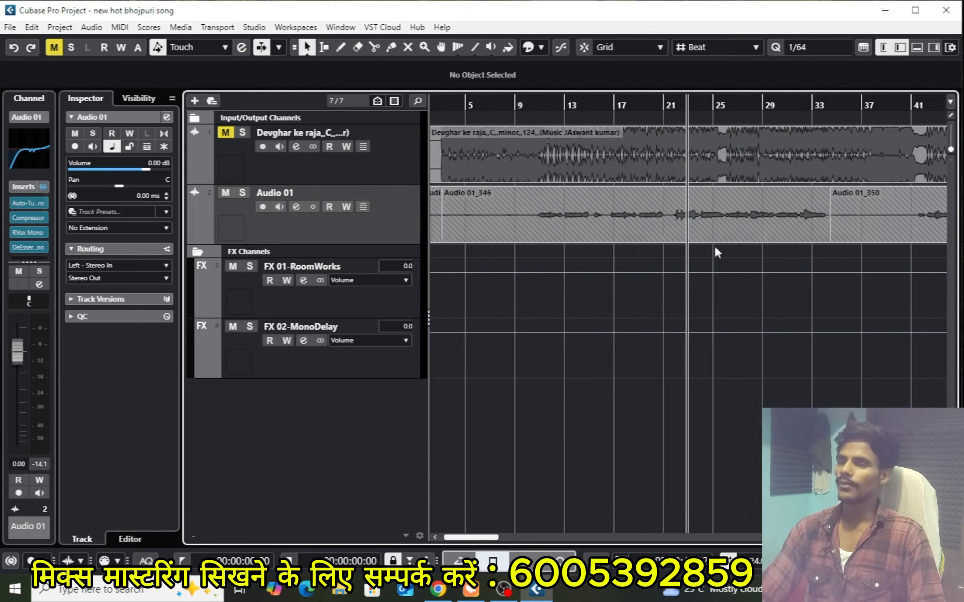
key("g")
key("g")
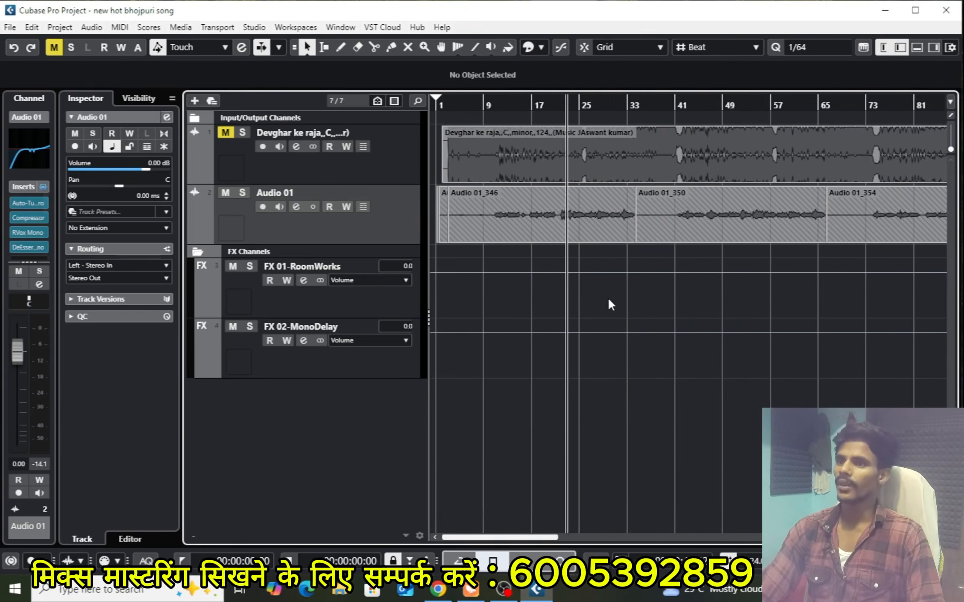
Open the channel settings of the Audio 01 vocal track
key("h")
key("h")
key("h")
key("h")
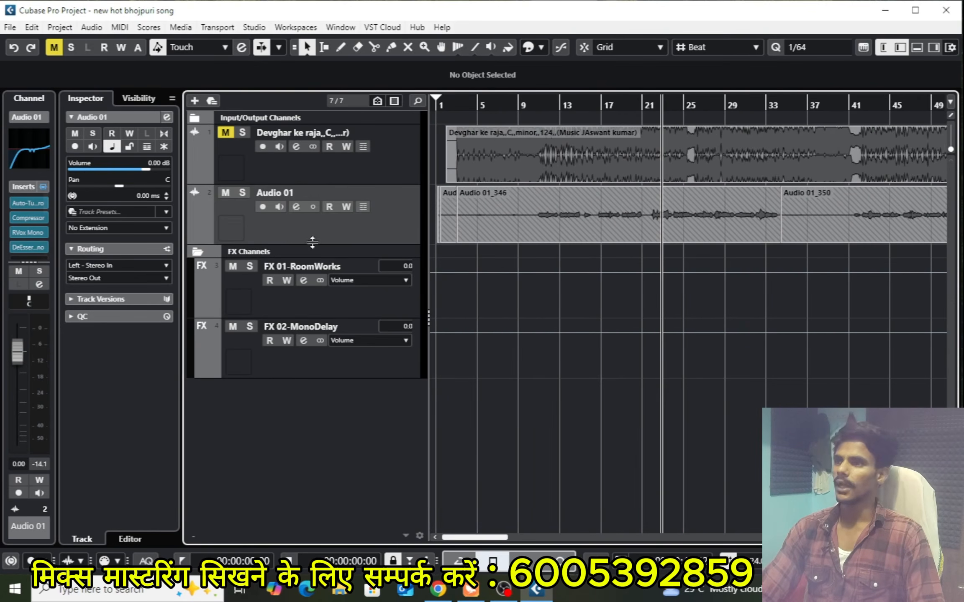
left_click(296, 207)
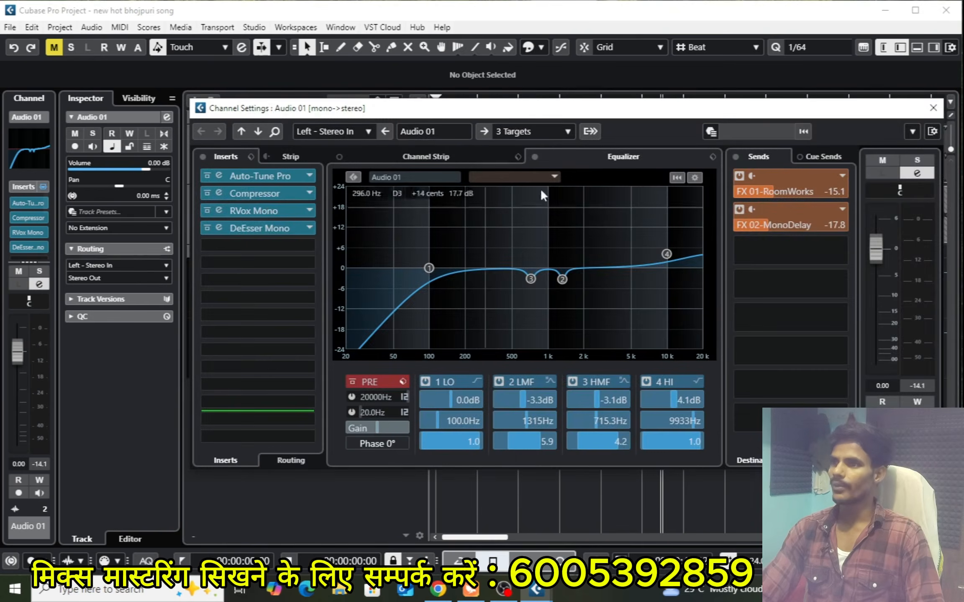
Close the channel settings of the Audio 01 track and open them again
mouse_move(475, 109)
left_mouse_down()
mouse_move(490, 102)
mouse_move(480, 104)
left_mouse_up()
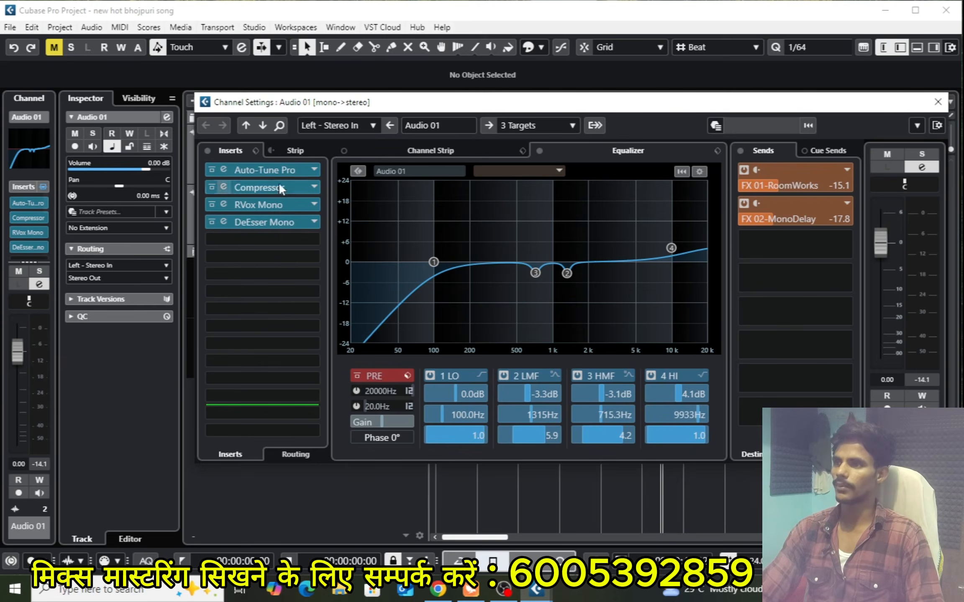
left_click(937, 102)
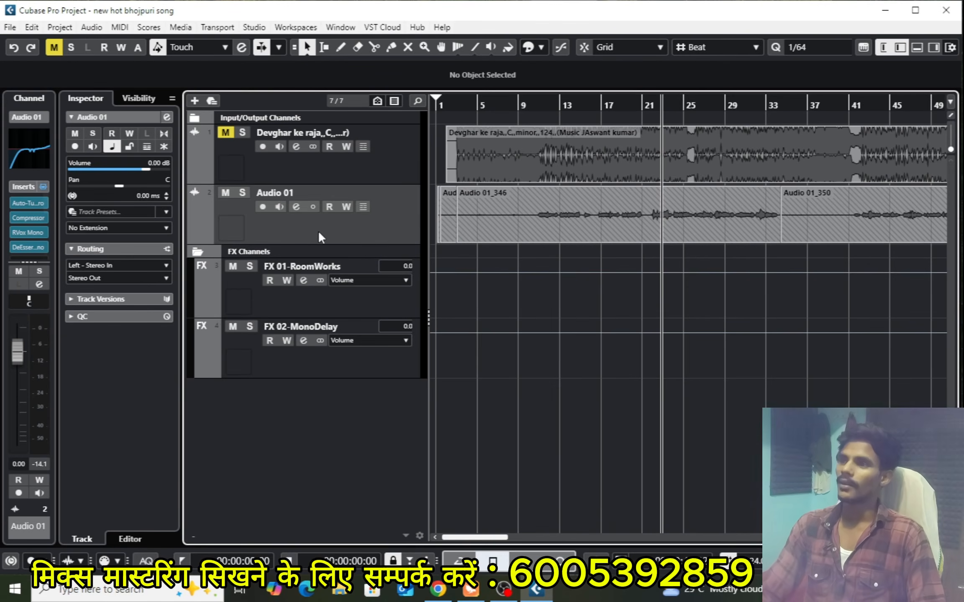
left_click(296, 207)
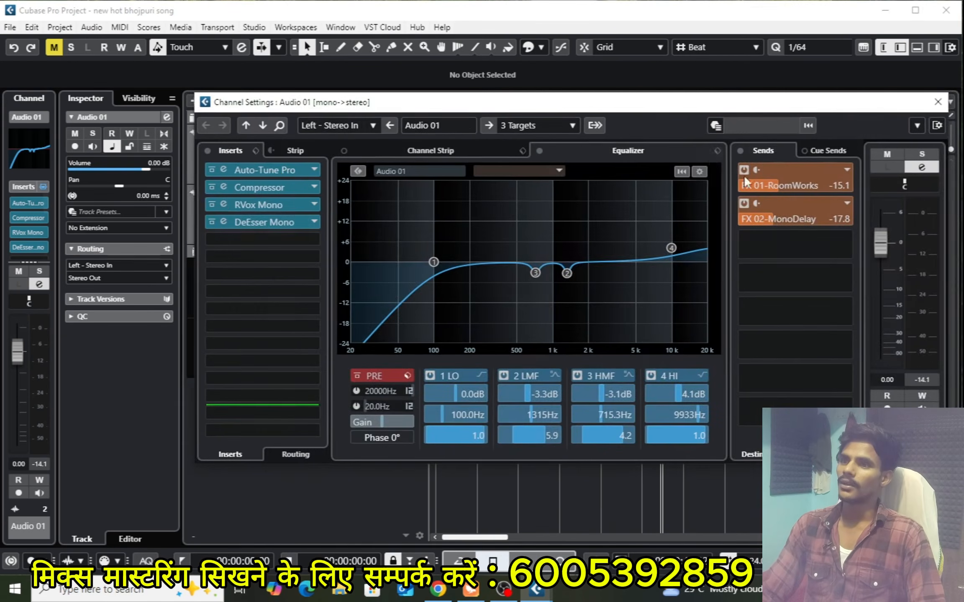
left_click_drag(573, 108, 588, 105)
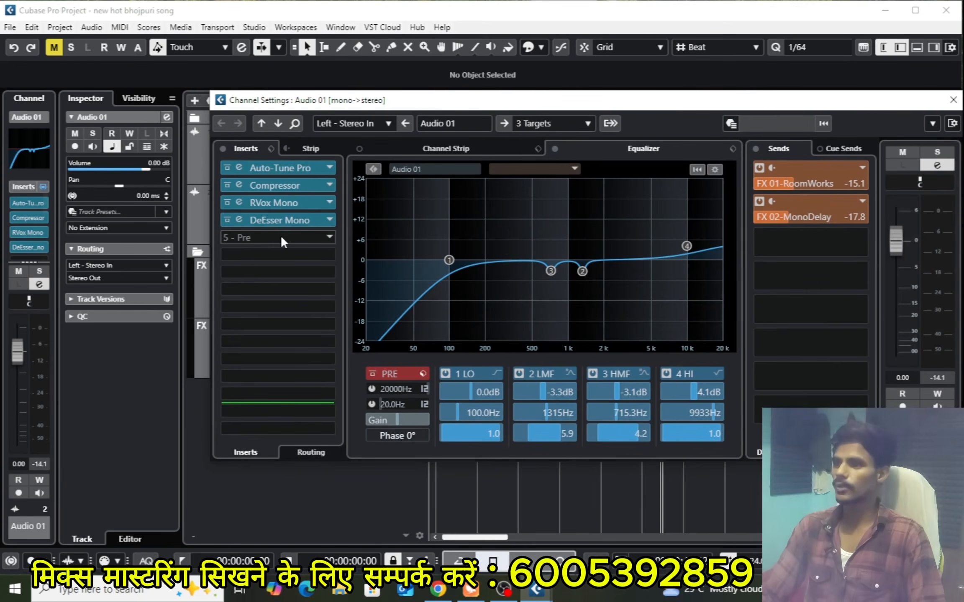
Search the effects for "pro" and insert the Pro-Q 3 equalizer in the fifth insert slot of Audio 01
left_click(280, 237)
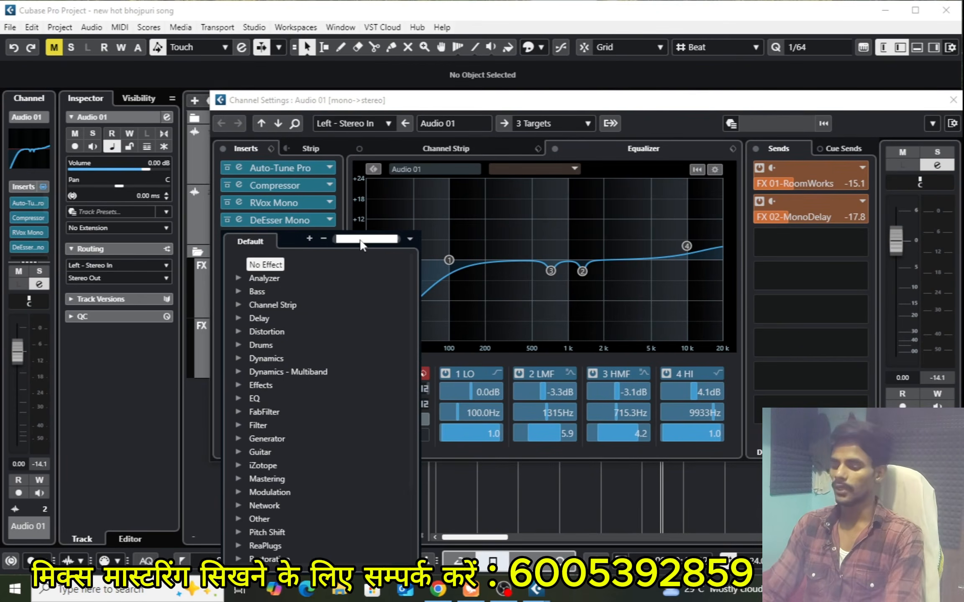
type("pro")
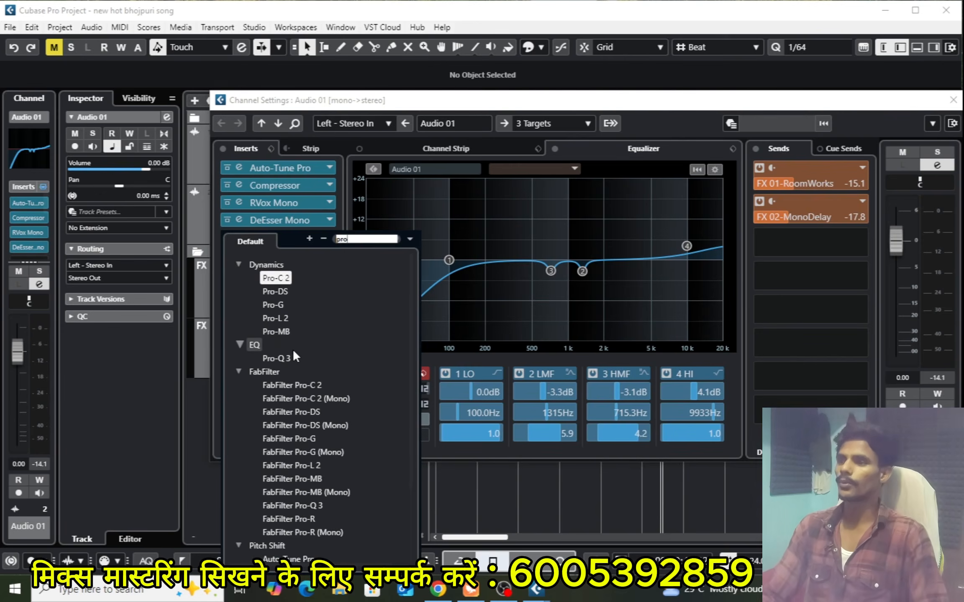
left_click(276, 358)
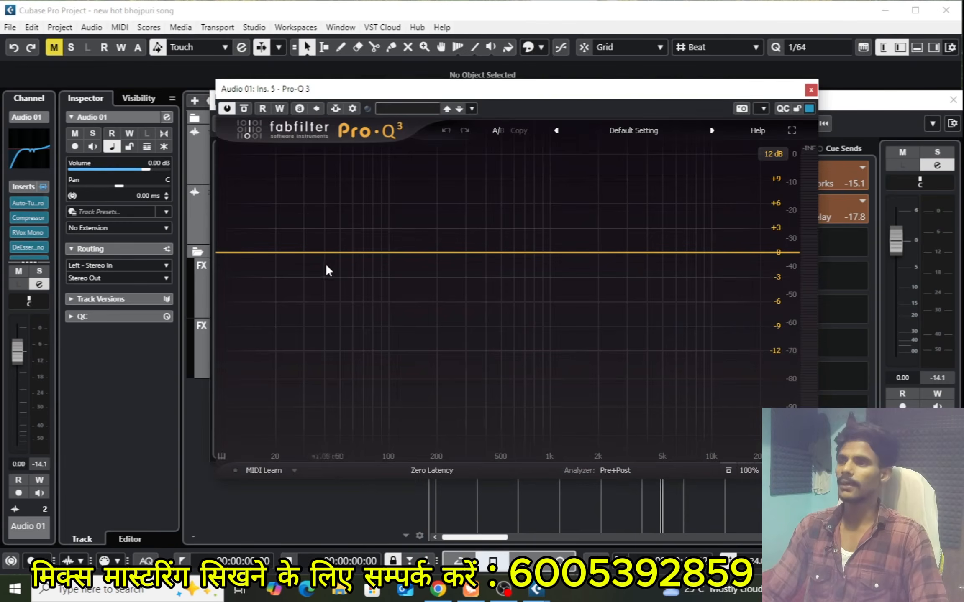
Add a Low Cut band with a Brickwall slope in Pro-Q 3 and move it to about 147 Hz during playback
left_click(338, 252)
right_click(340, 256)
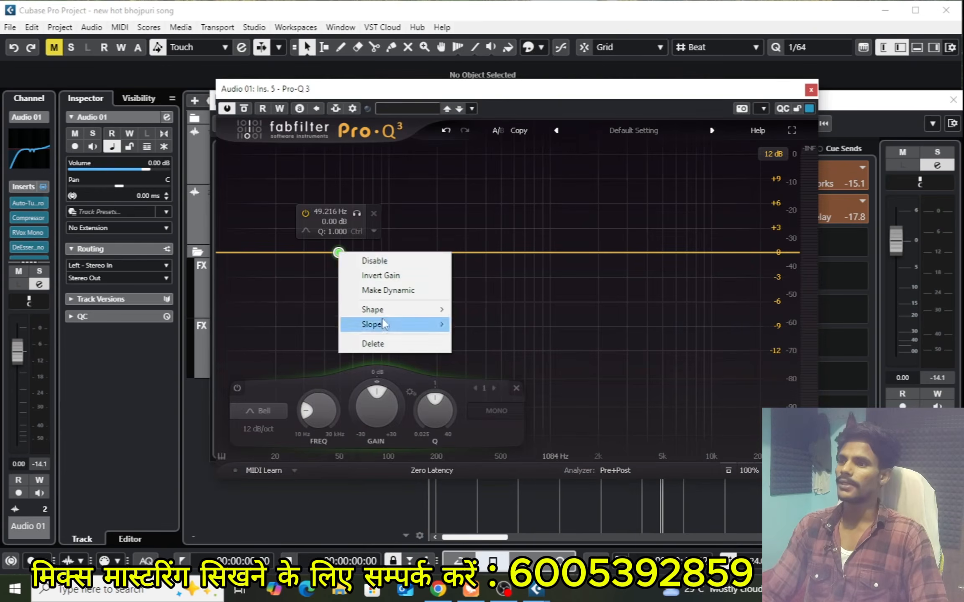
left_click(331, 256)
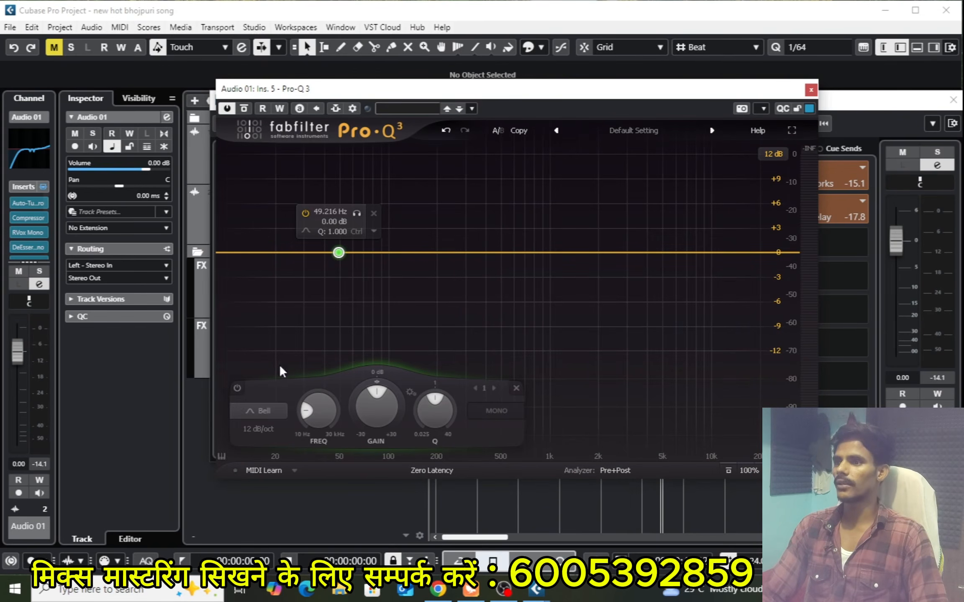
left_click(268, 408)
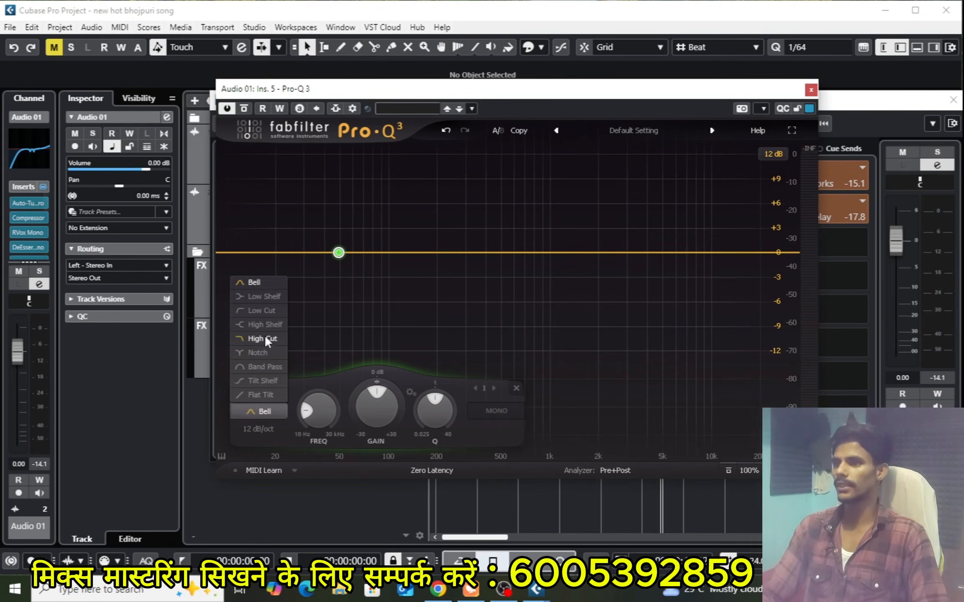
left_click(268, 311)
scroll(345, 255, "up", 8)
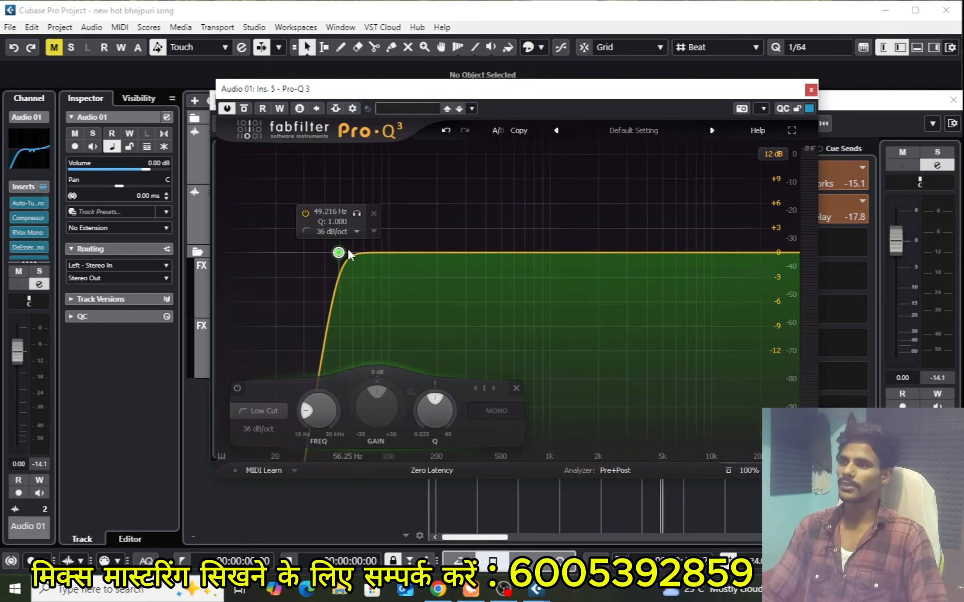
left_click_drag(622, 253, 418, 256)
key("space")
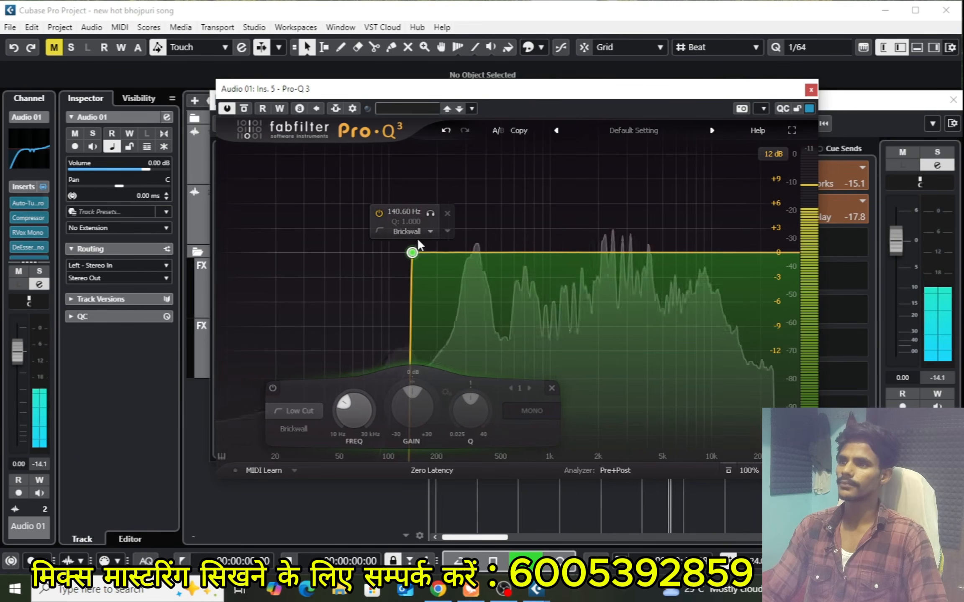
mouse_move(431, 213)
left_mouse_down()
mouse_move(484, 229)
mouse_move(440, 232)
mouse_move(434, 214)
left_mouse_up()
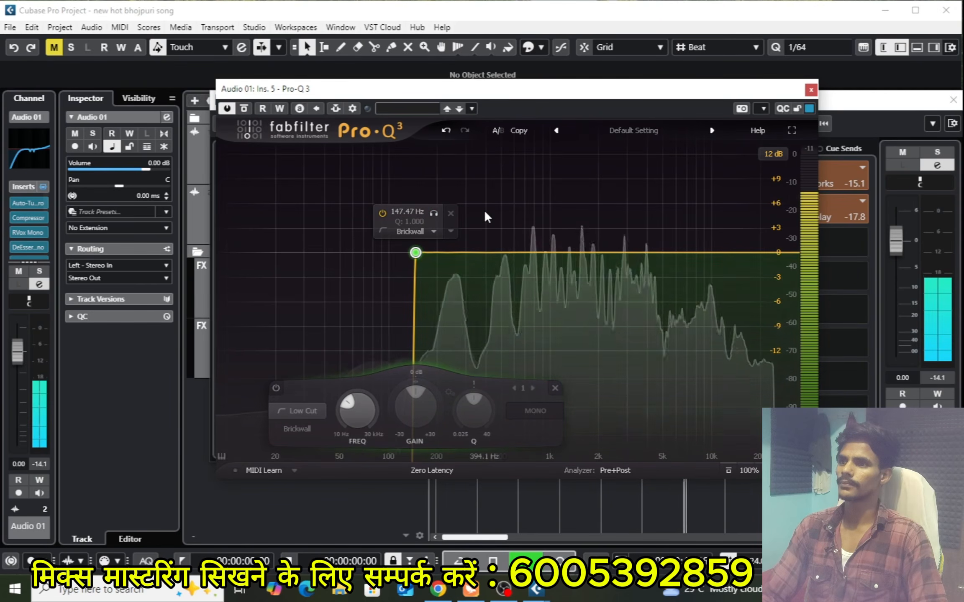
Add a High Cut band with a Brickwall slope in Pro-Q 3 and move it to about 16134 Hz during playback
left_click(732, 253)
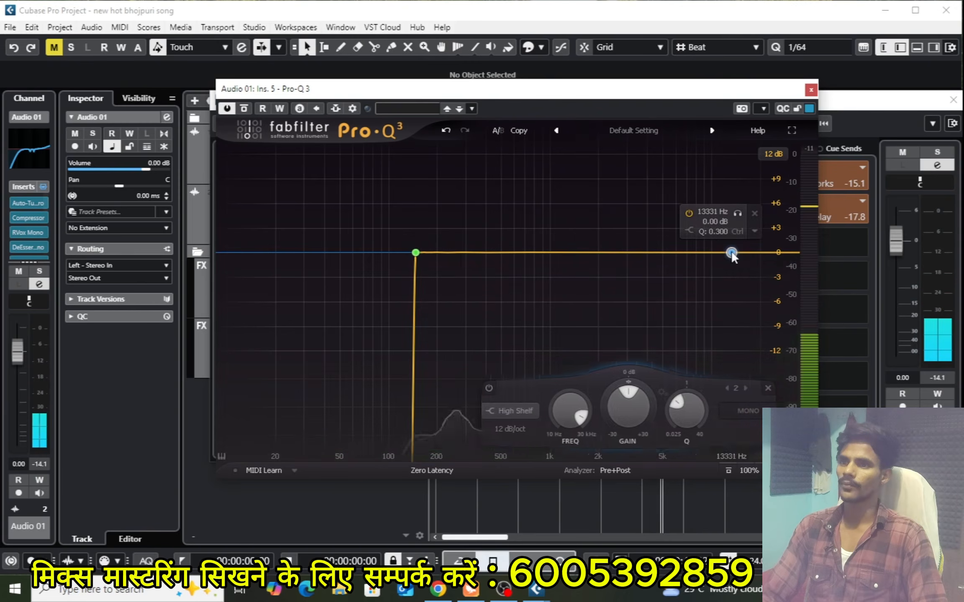
right_click(732, 253)
left_click(714, 259)
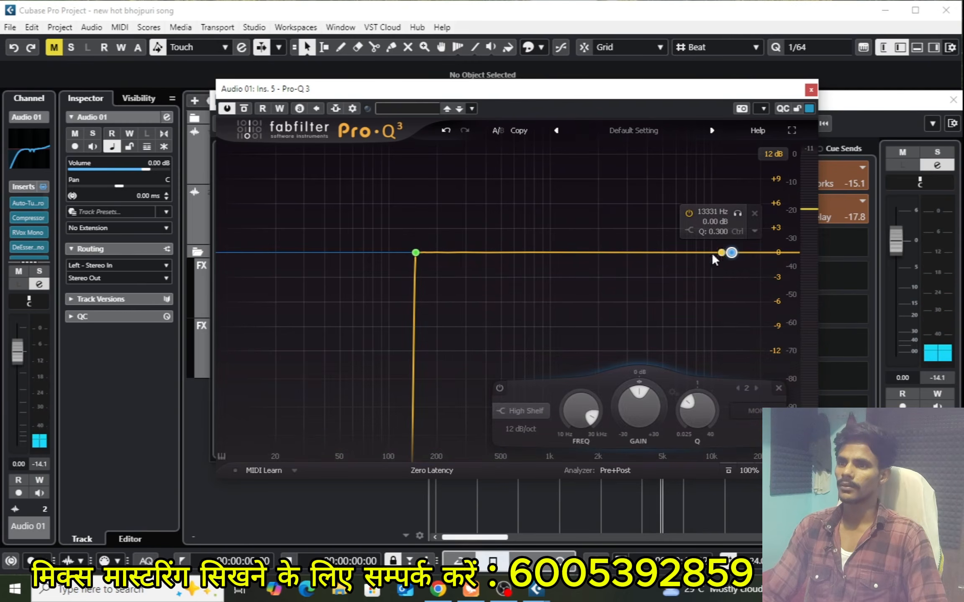
left_click(531, 405)
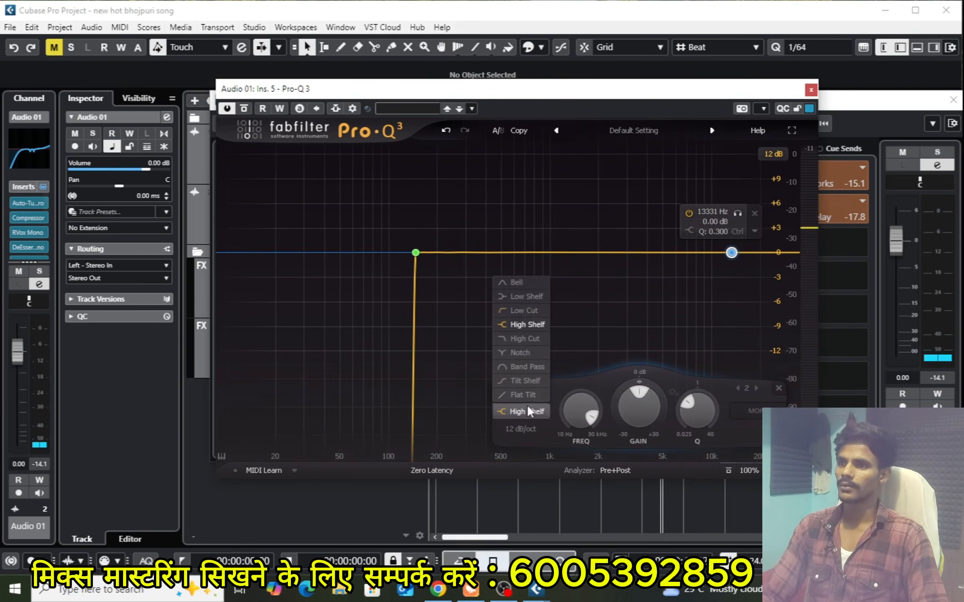
left_click(524, 337)
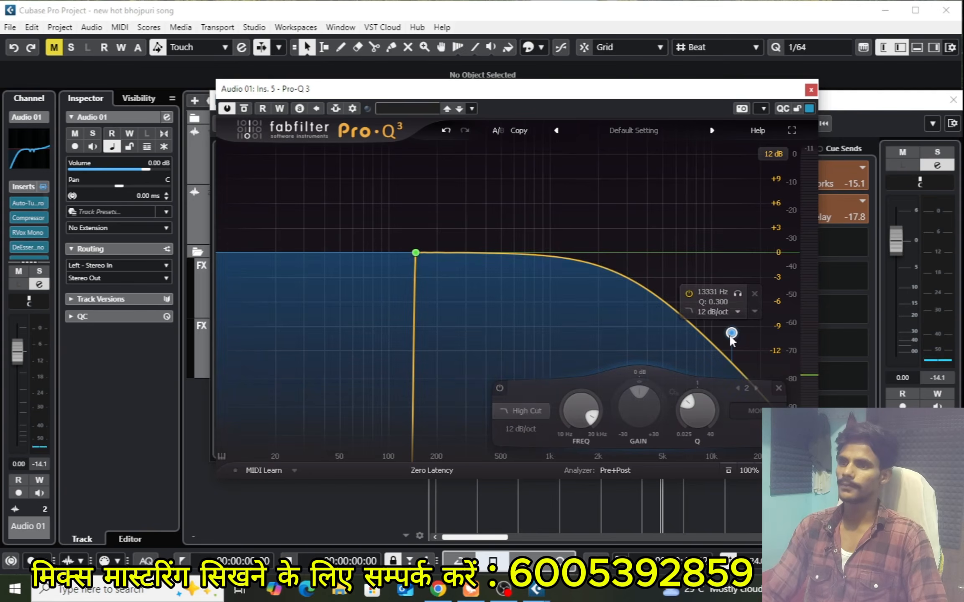
scroll(730, 337, "up", 8)
key("space")
left_click_drag(732, 253, 744, 254)
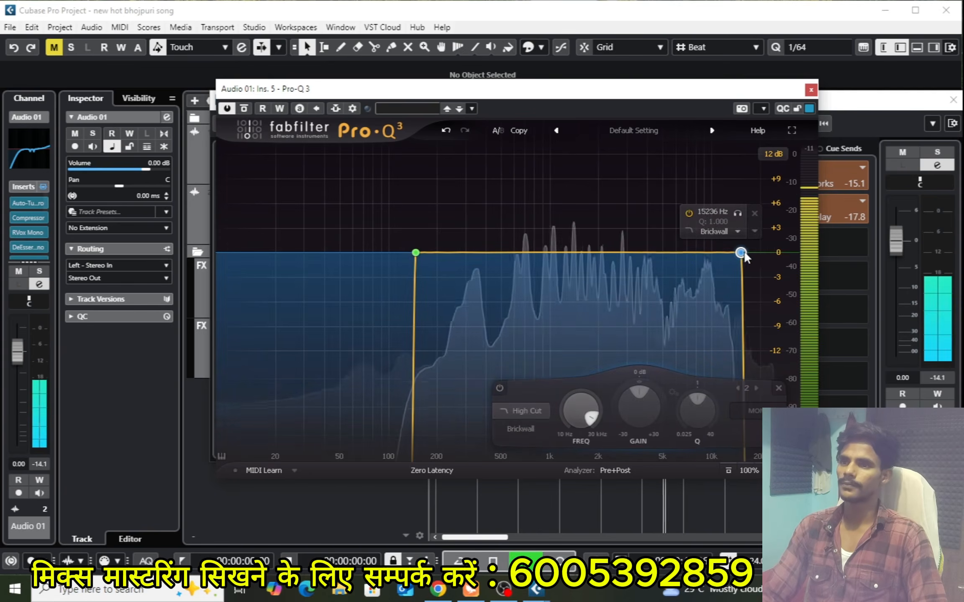
left_click_drag(736, 212, 715, 230)
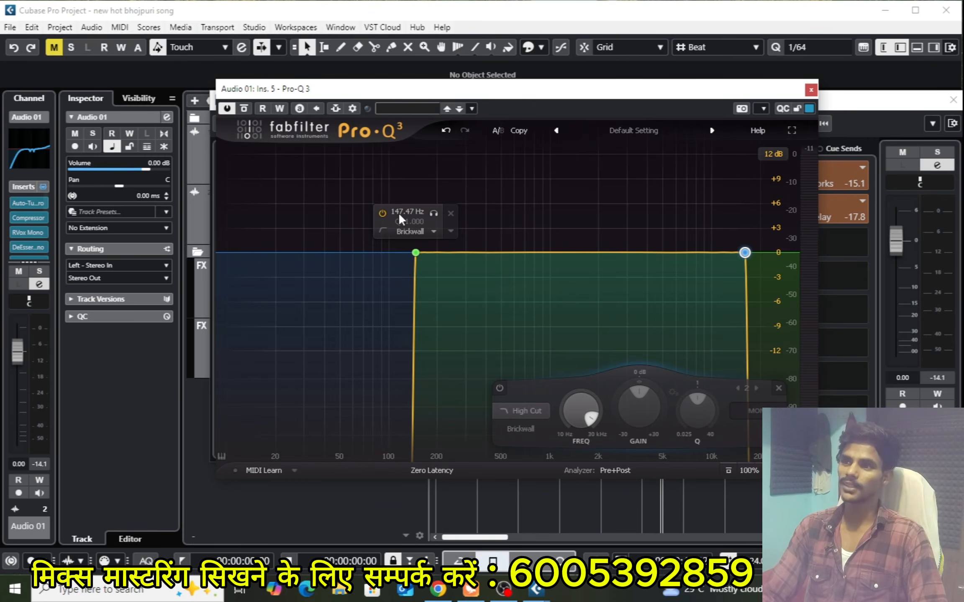
Solo the Low Cut band during playback to hear the removed low frequencies, and stop after comparing with the filtered vocal
left_click(434, 217)
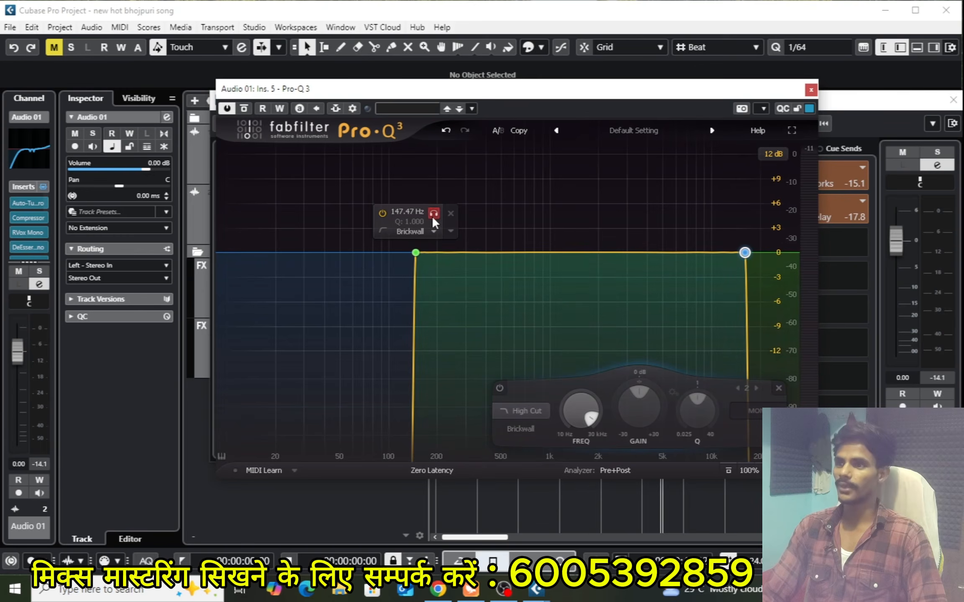
key("space")
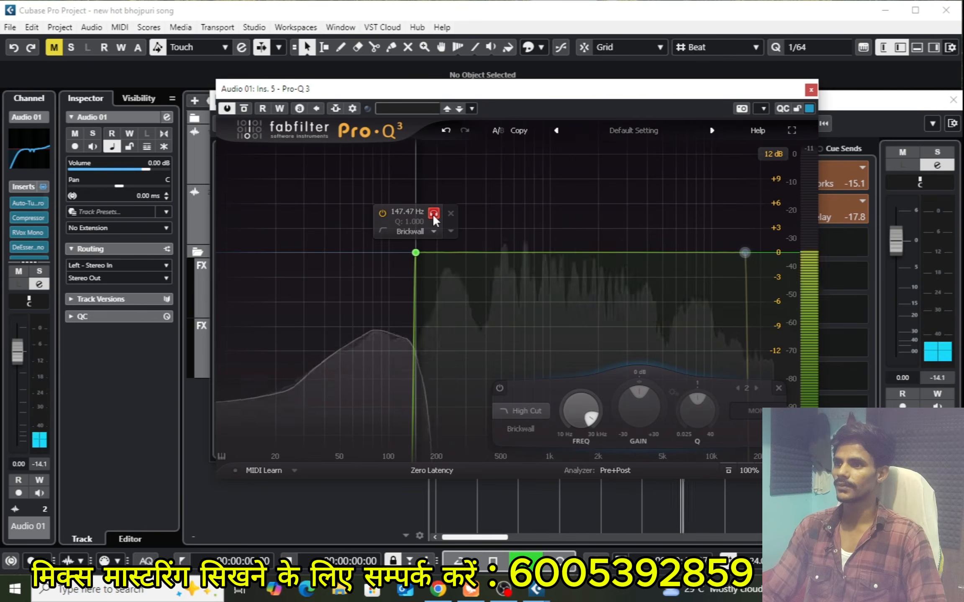
left_click(433, 215)
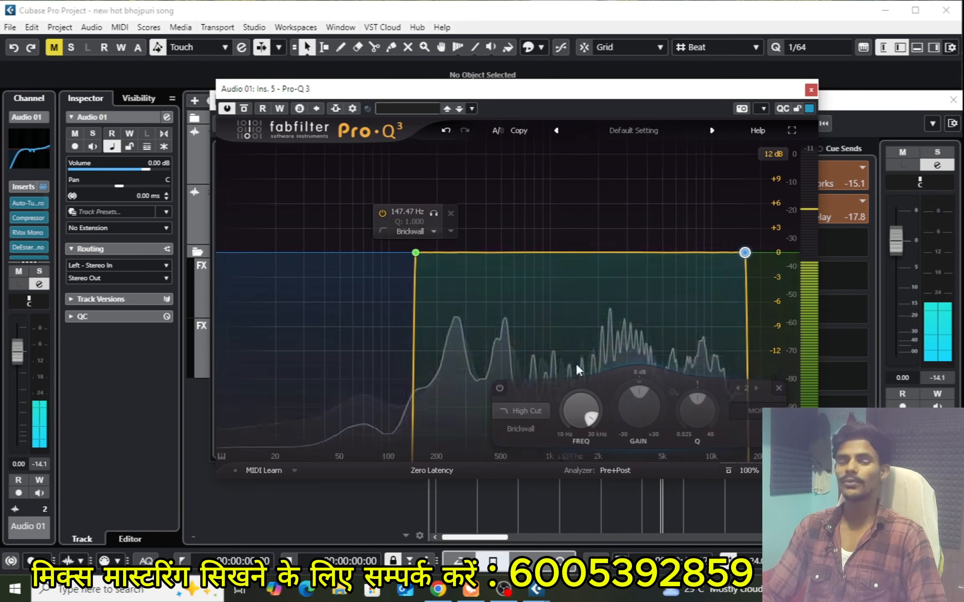
key("space")
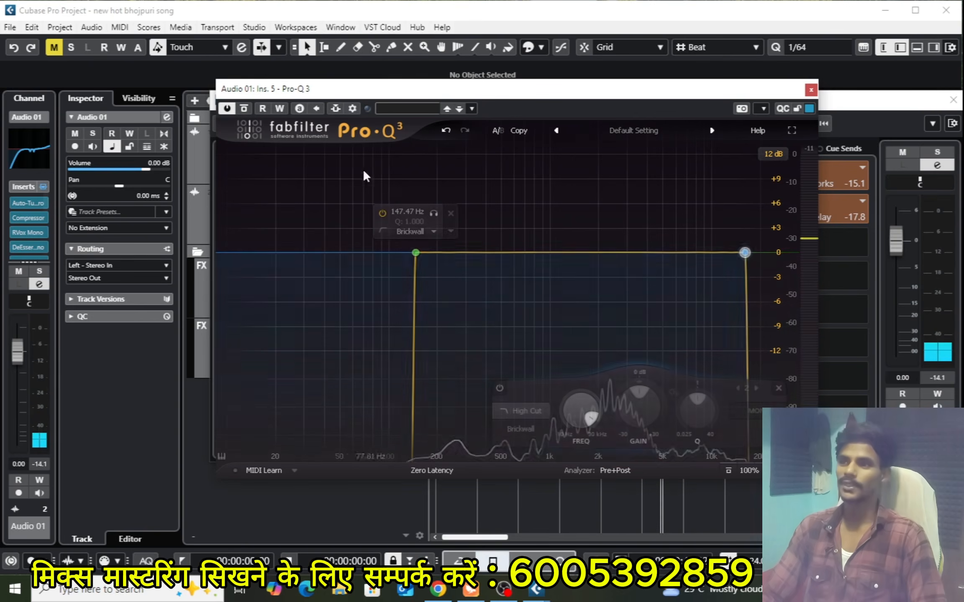
Solo the High Cut band during playback to hear the removed high frequencies, and turn the solo off again
left_click(736, 215)
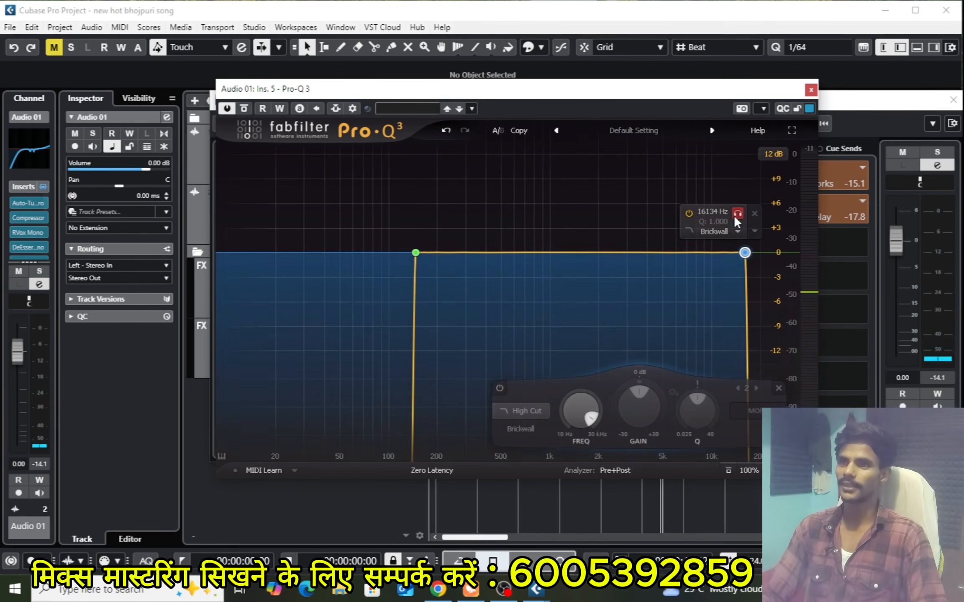
key("space")
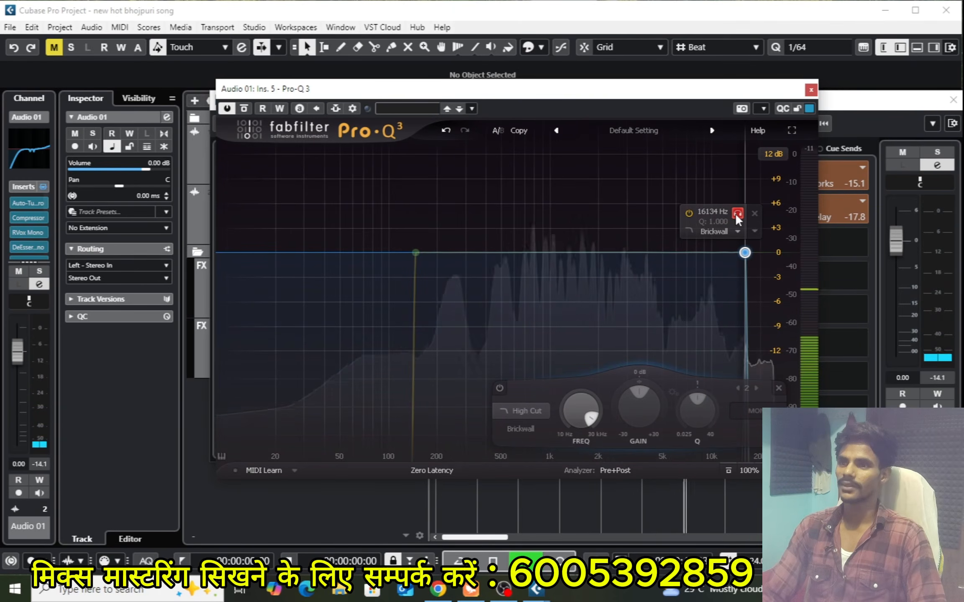
left_click(737, 214)
key("space")
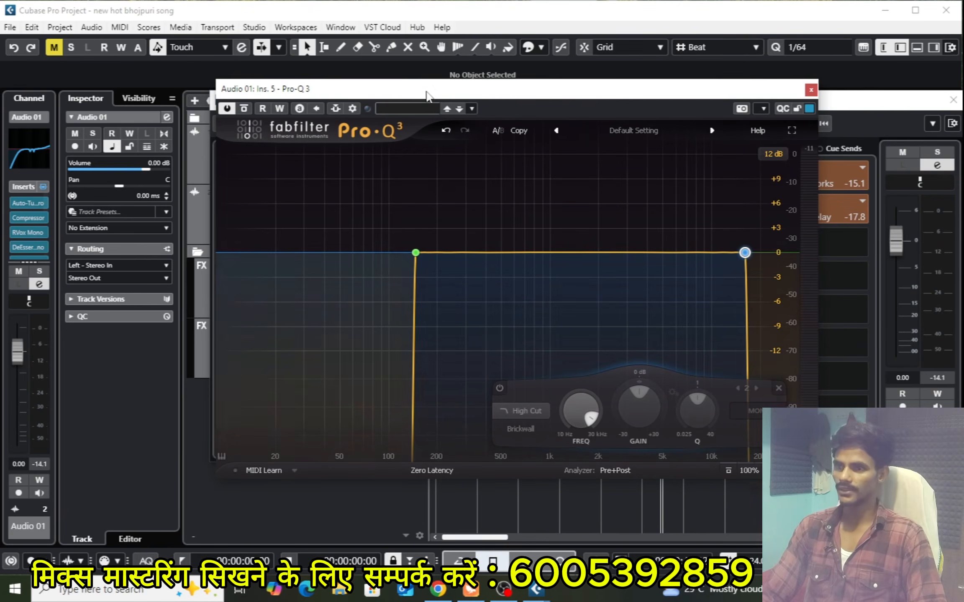
Close Pro-Q 3 and remove it from the fifth insert slot, discarding its changes
mouse_move(427, 90)
left_mouse_down()
mouse_move(463, 96)
mouse_move(443, 103)
left_mouse_up()
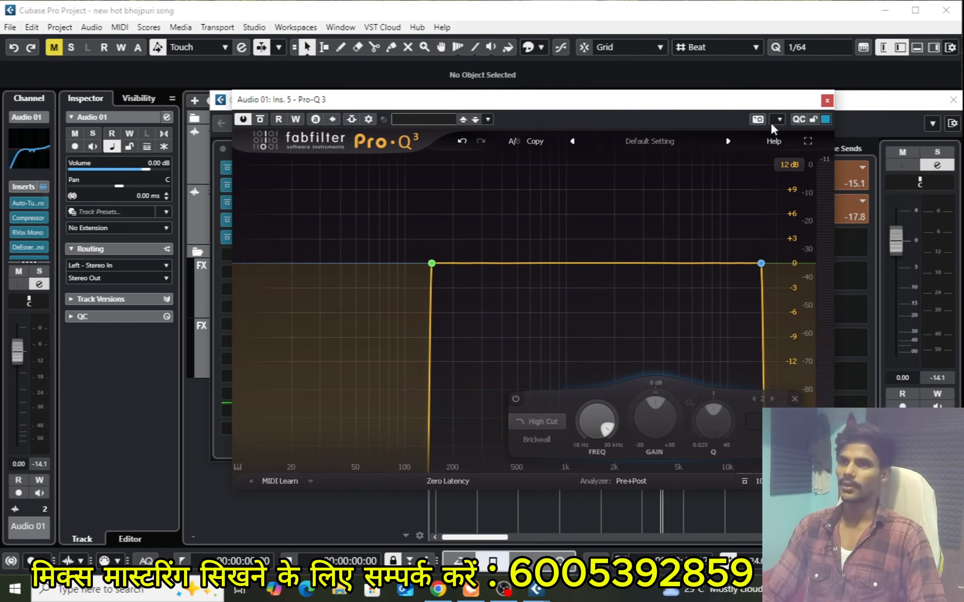
left_click(826, 100)
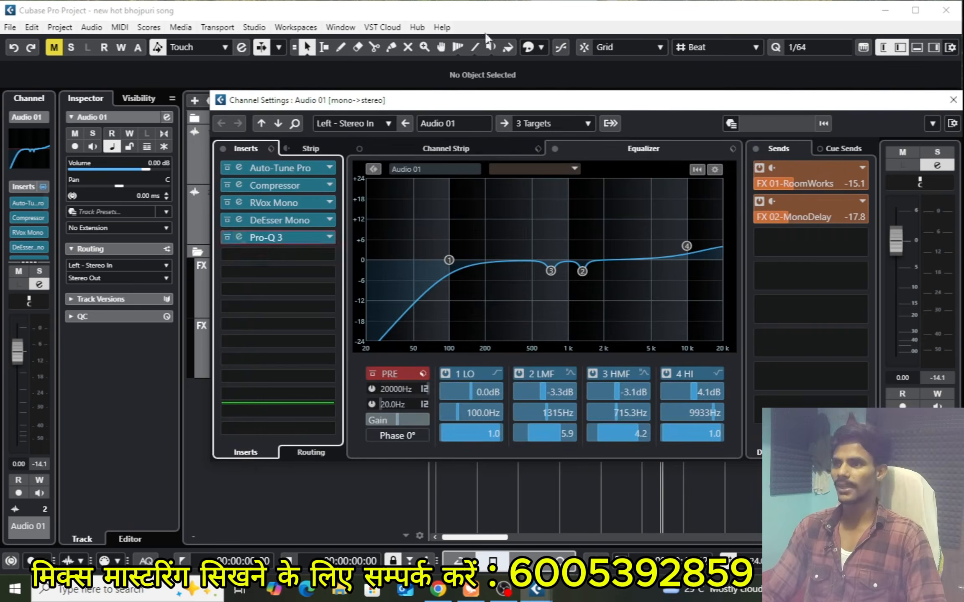
left_click(328, 235)
scroll(300, 280, "up", 12)
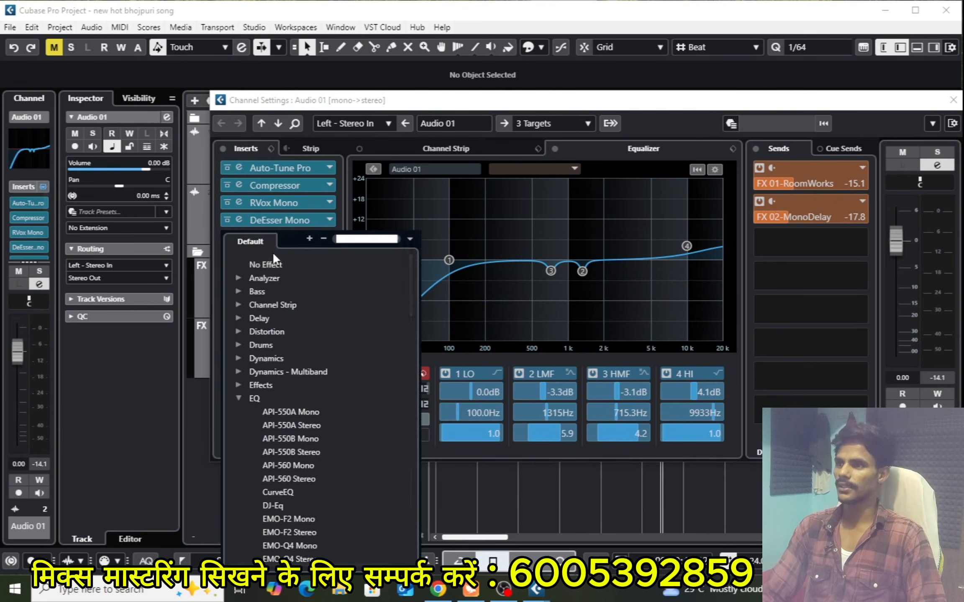
left_click(266, 264)
left_click(450, 326)
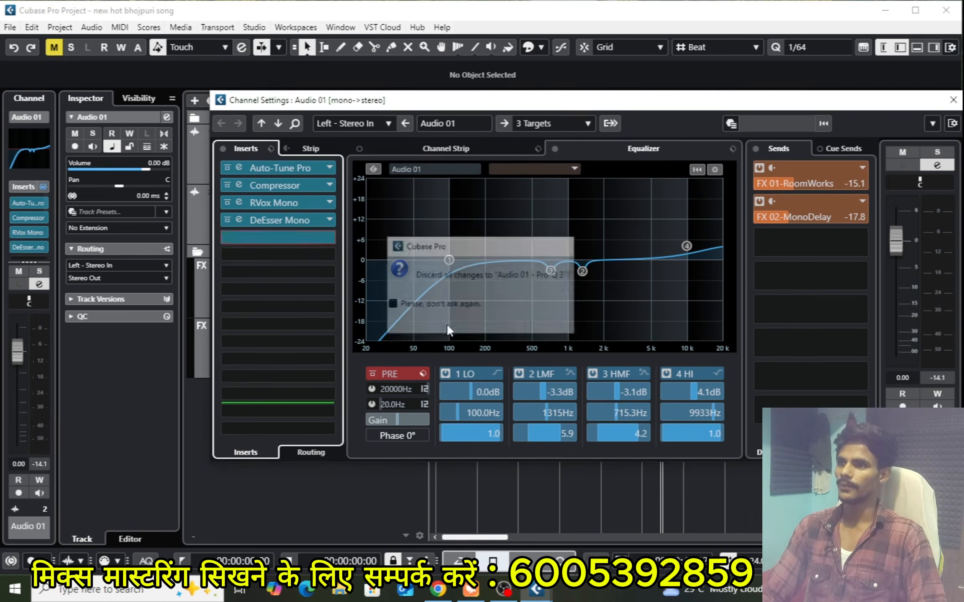
Search the effects for "x noiner" and insert X-Noise Mono in the fifth insert slot of Audio 01
left_click_drag(704, 109, 686, 124)
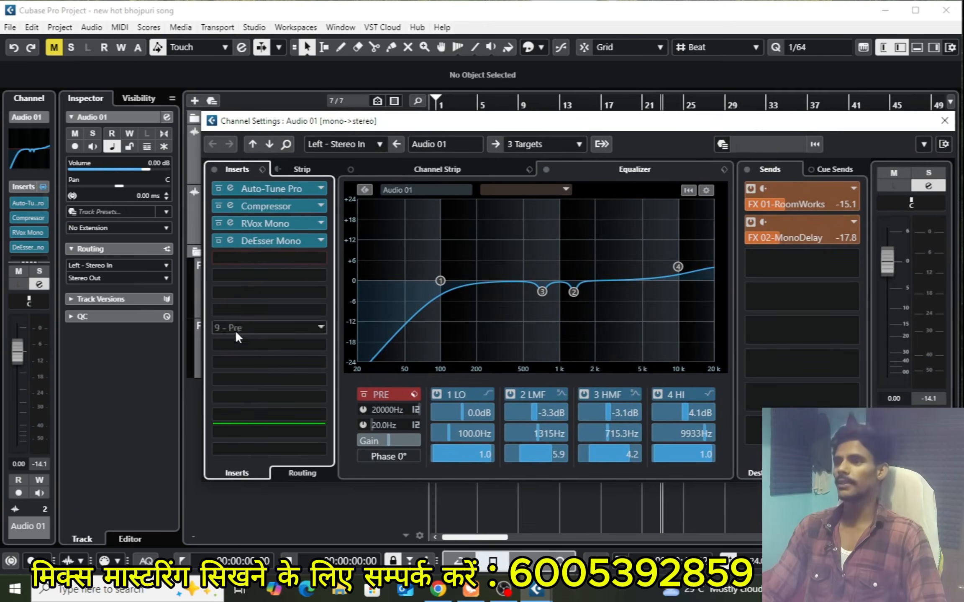
left_click(282, 252)
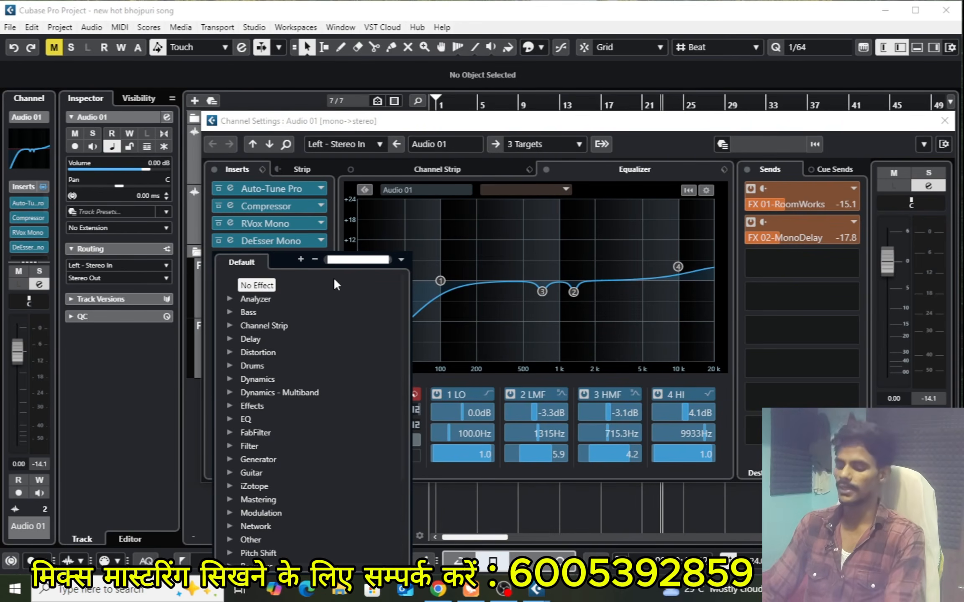
type("x noi")
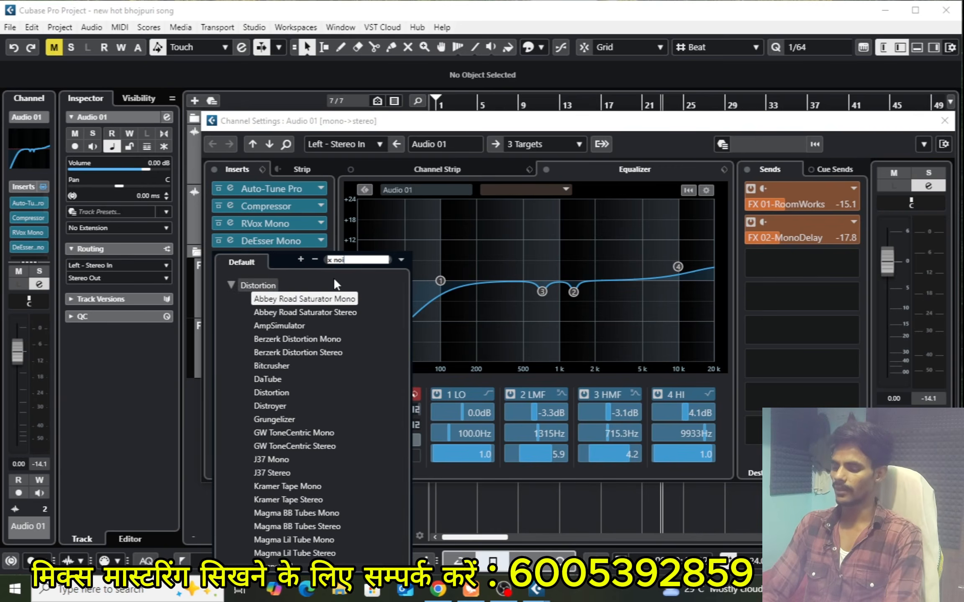
type("ner")
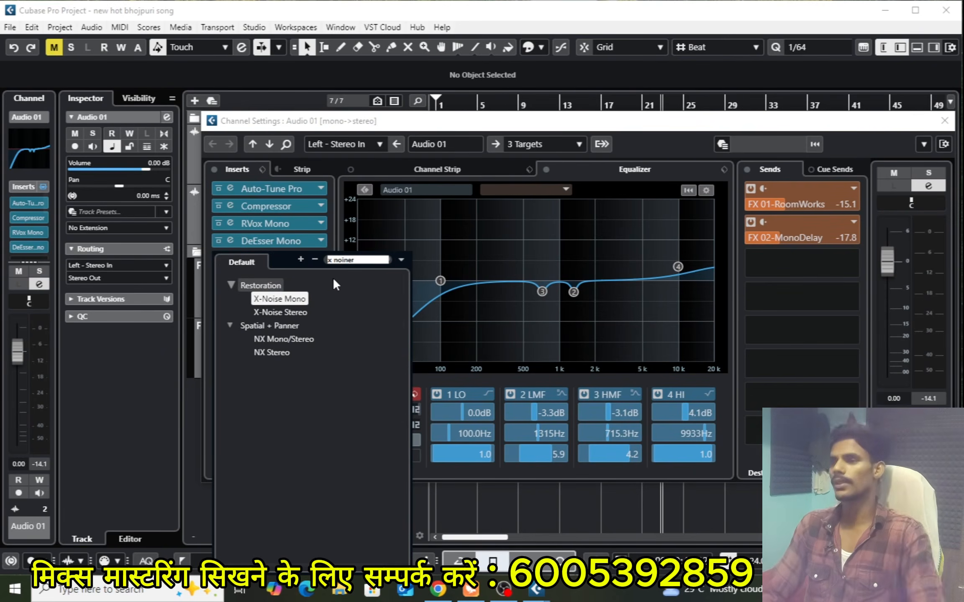
left_click(279, 298)
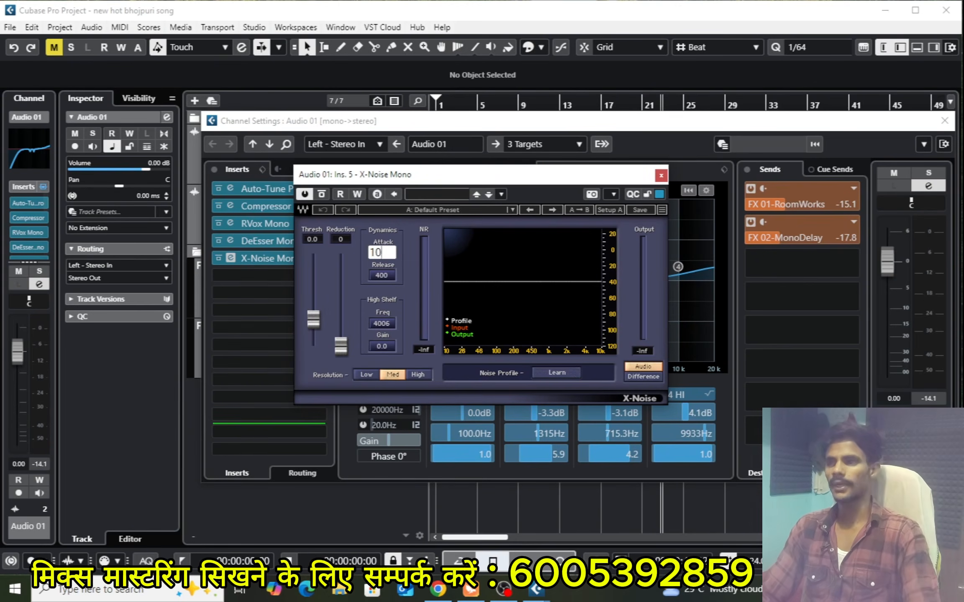
Set the X-Noise dynamics to an attack of 10 and a release of 100
key("Tab")
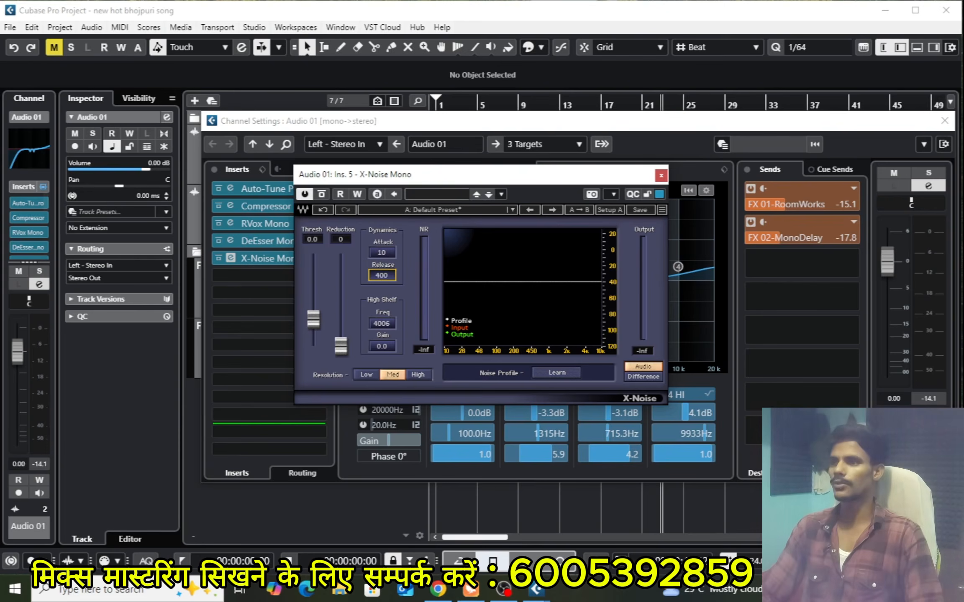
left_click(379, 273)
type("1")
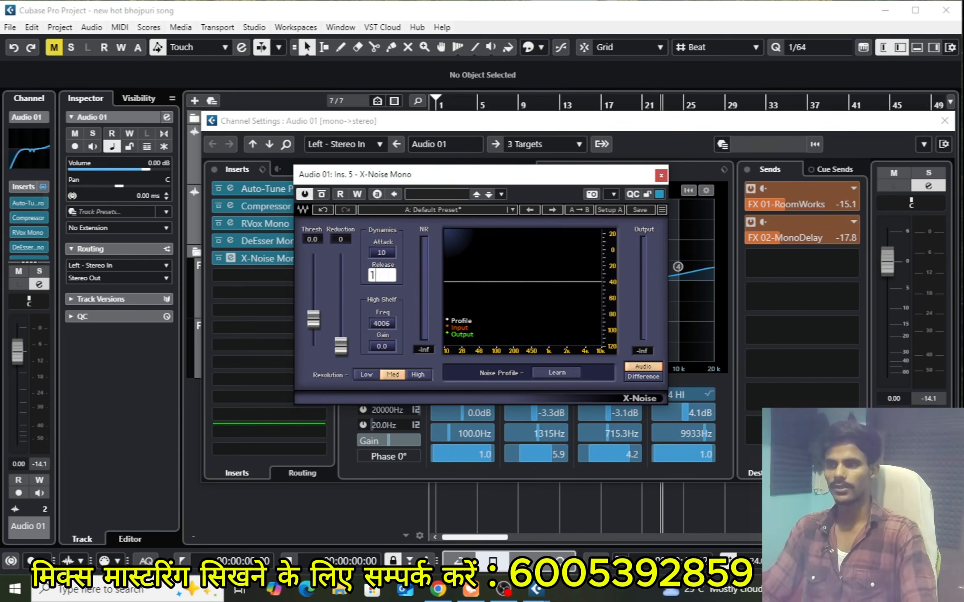
type("00")
key("Return")
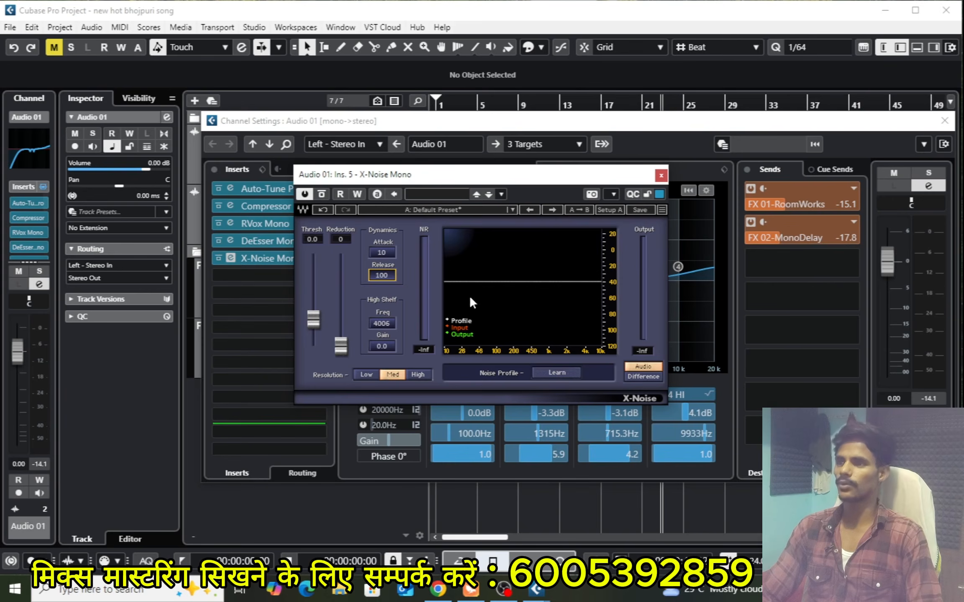
Learn a noise profile in X-Noise from the playing vocal, ending both the learning and the playback
key("space")
left_click(551, 371)
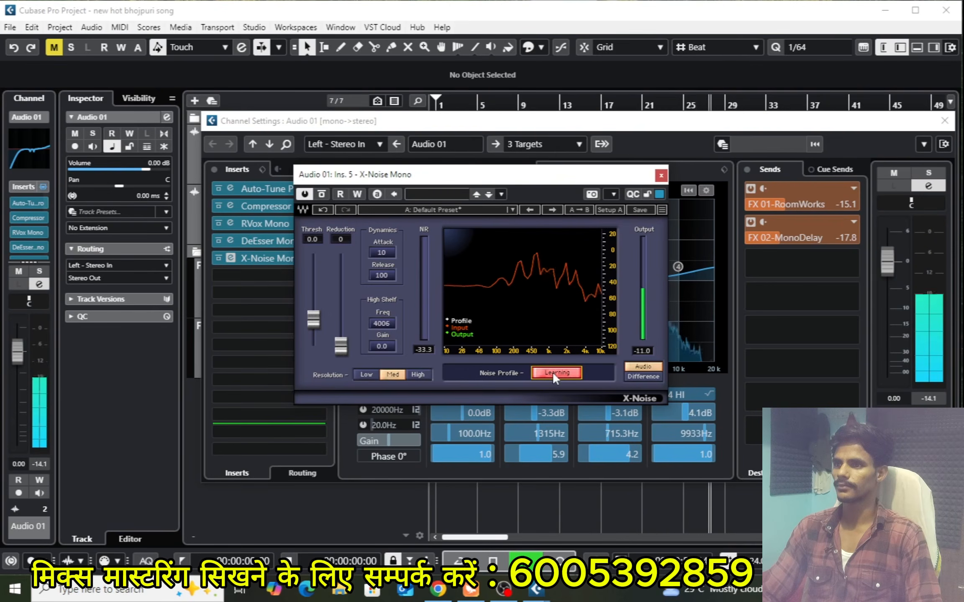
left_click(551, 371)
key("space")
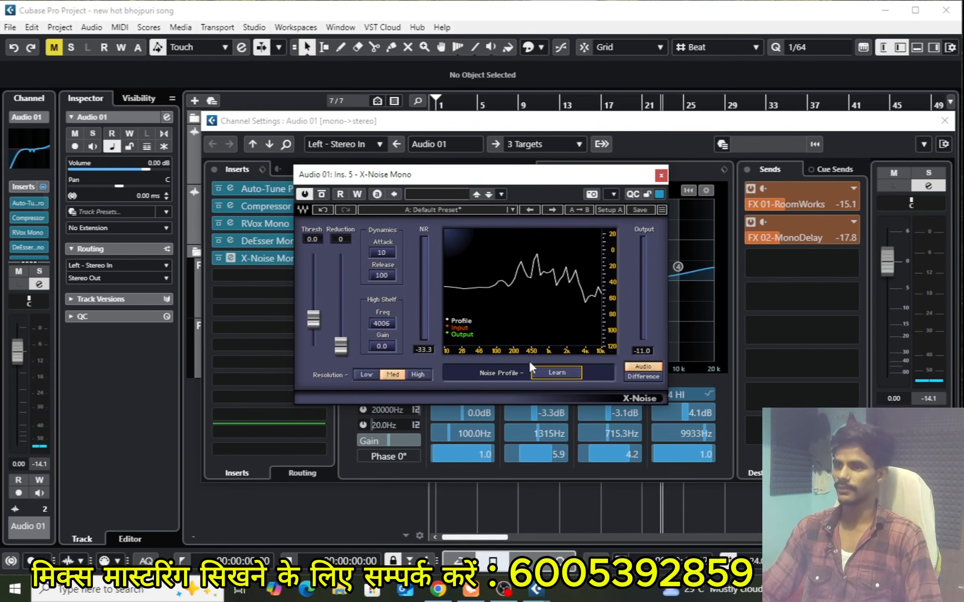
Compare X-Noise's Difference and Audio outputs during playback to hear what is removed, and close the plug-in and channel windows
key("space")
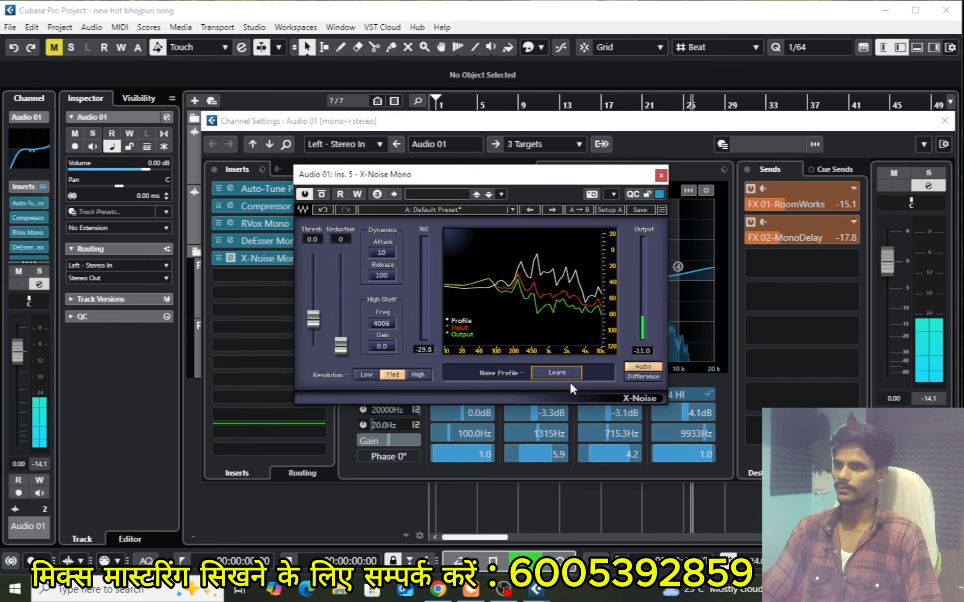
key("space")
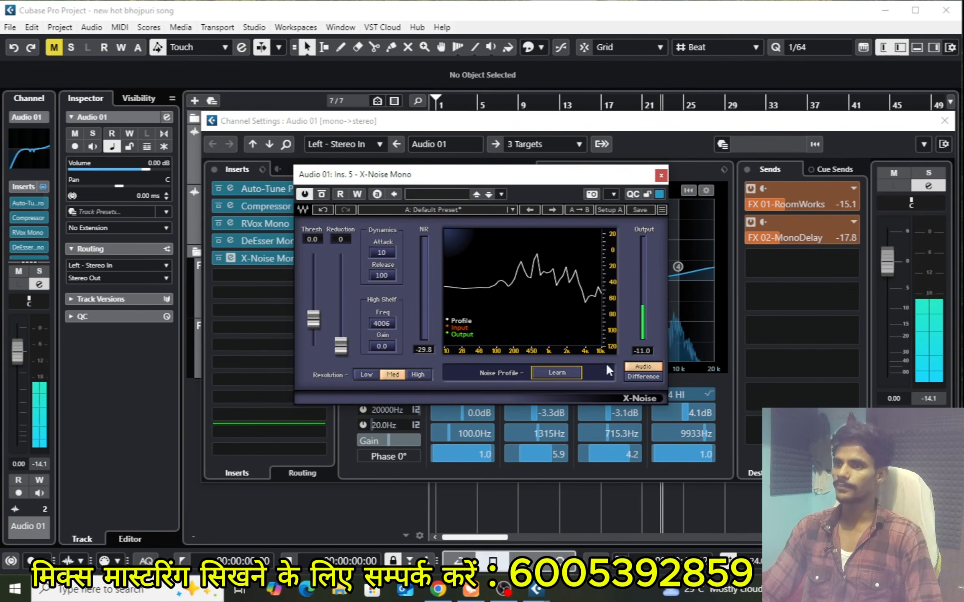
key("space")
left_click(643, 374)
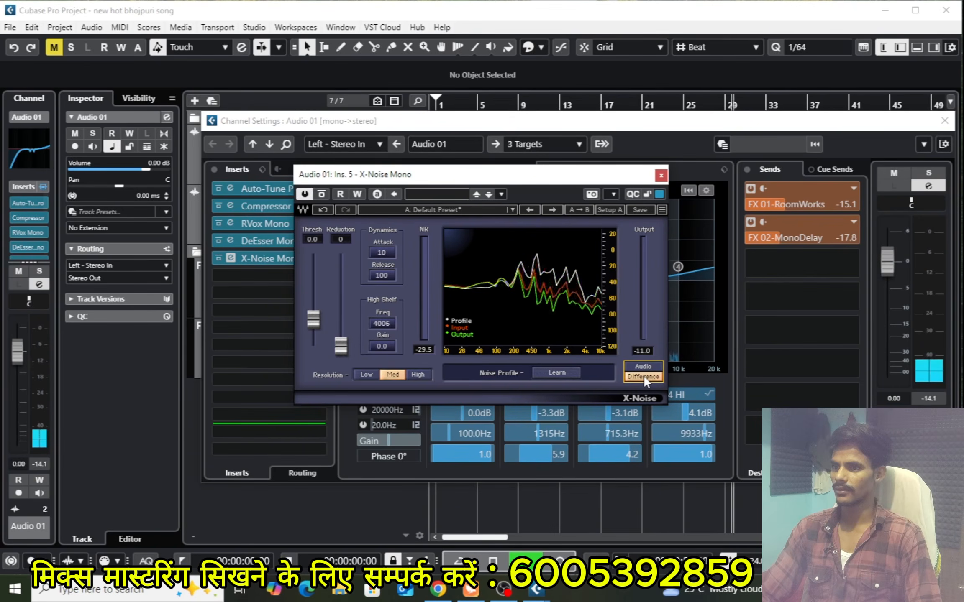
left_click(639, 362)
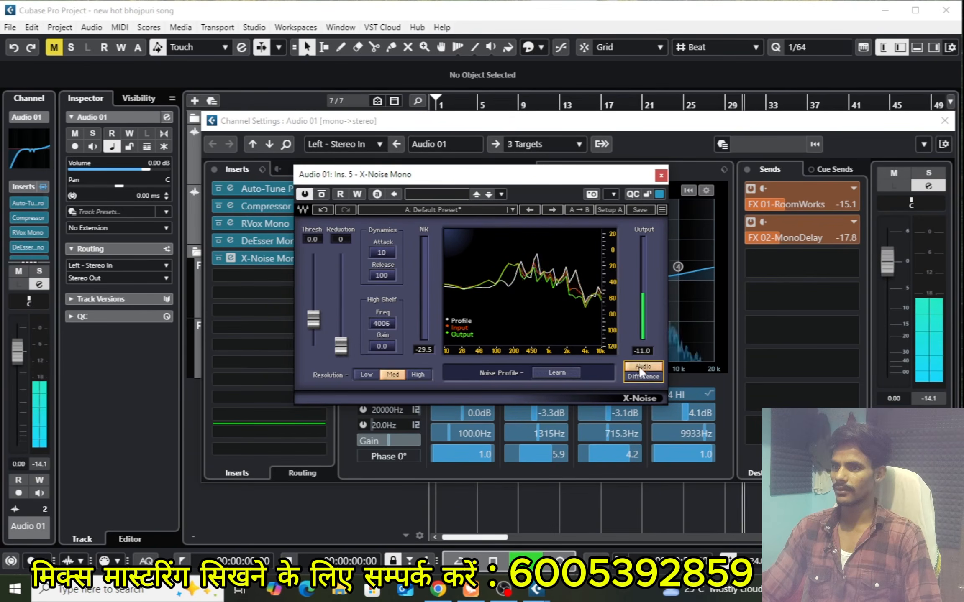
left_click(640, 374)
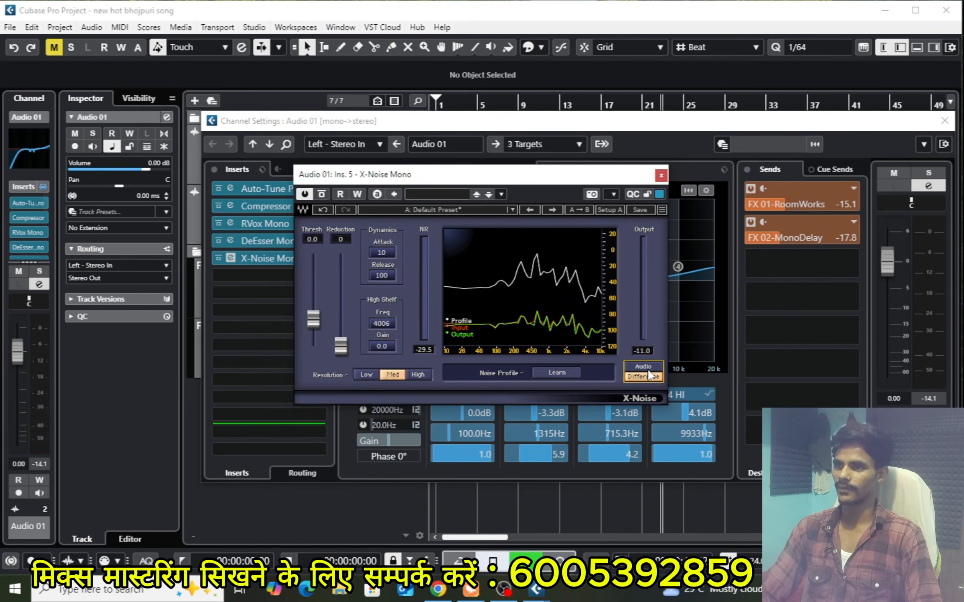
key("space")
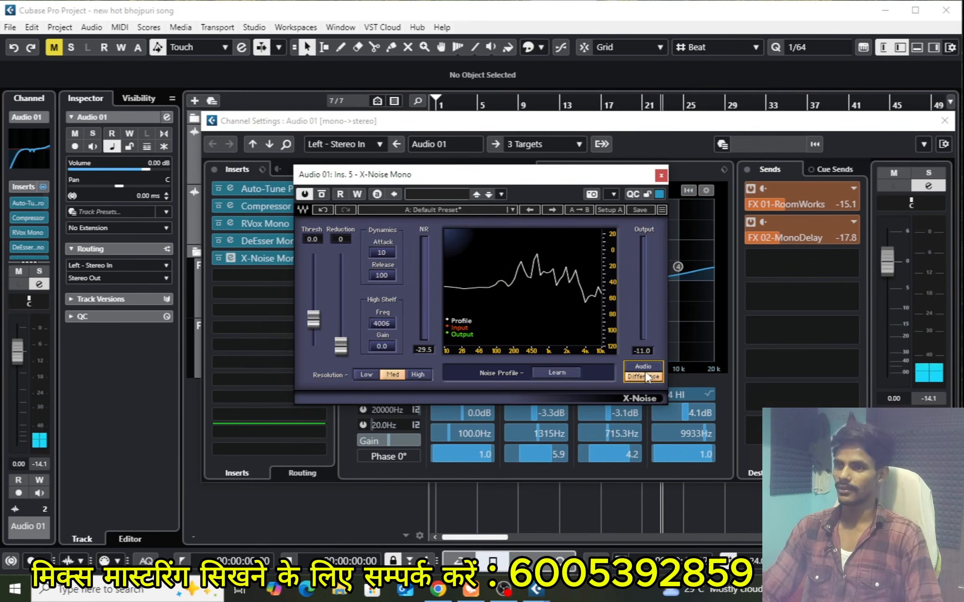
left_click(661, 175)
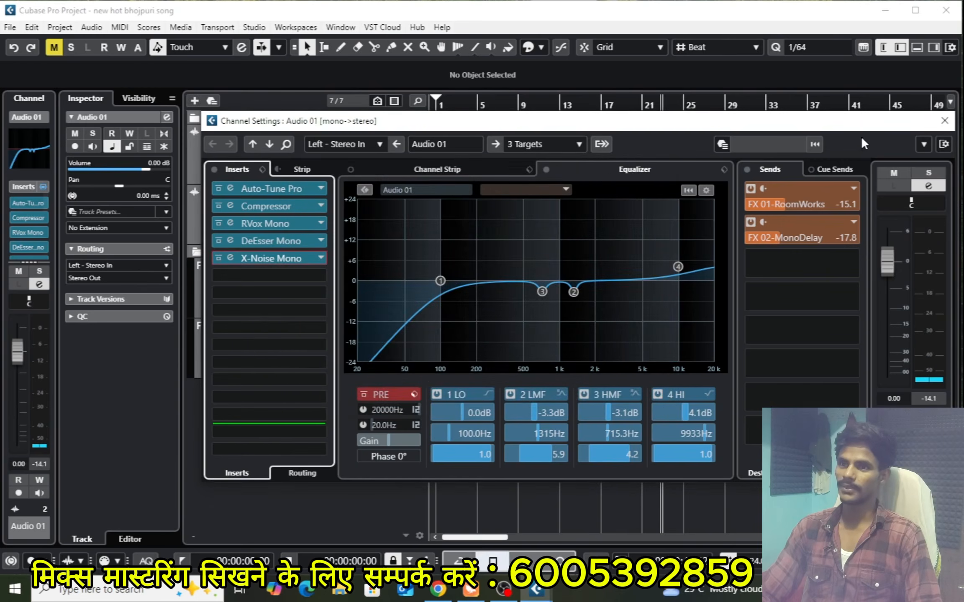
left_click(947, 123)
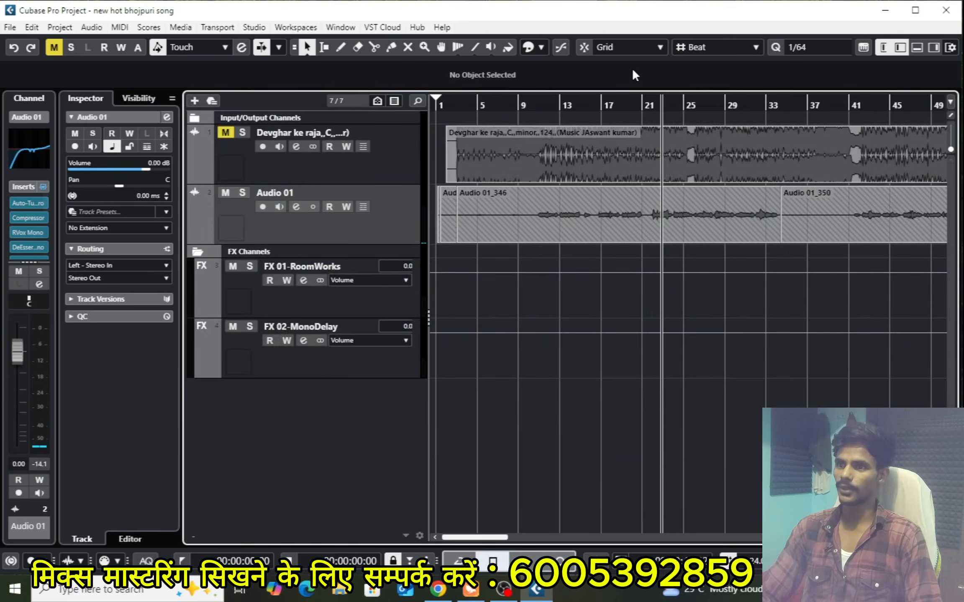
Set a cycle range from about bar 21 to the start of the Audio 01_350 clip and play it looped
left_click(649, 103)
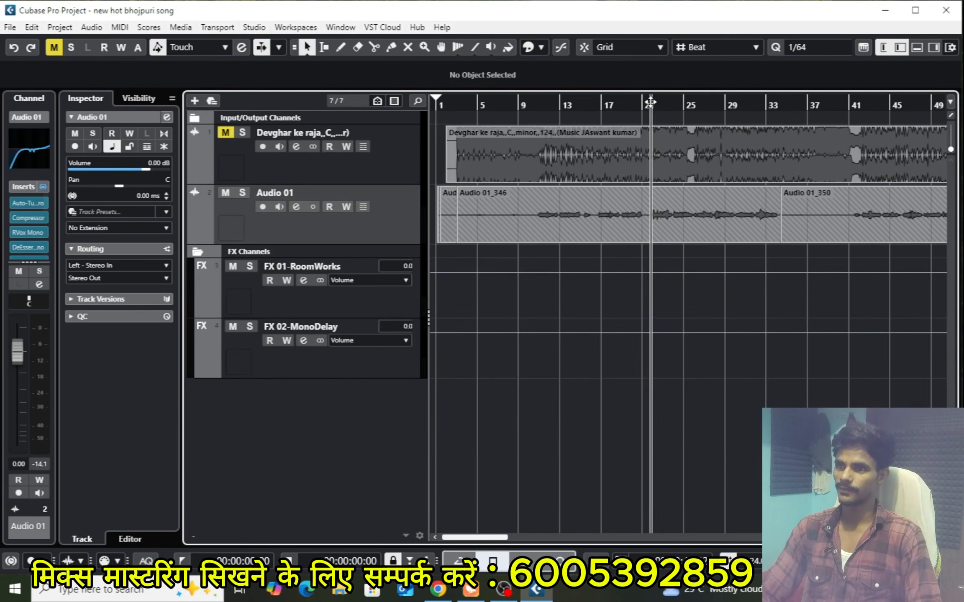
left_click_drag(650, 95, 694, 93)
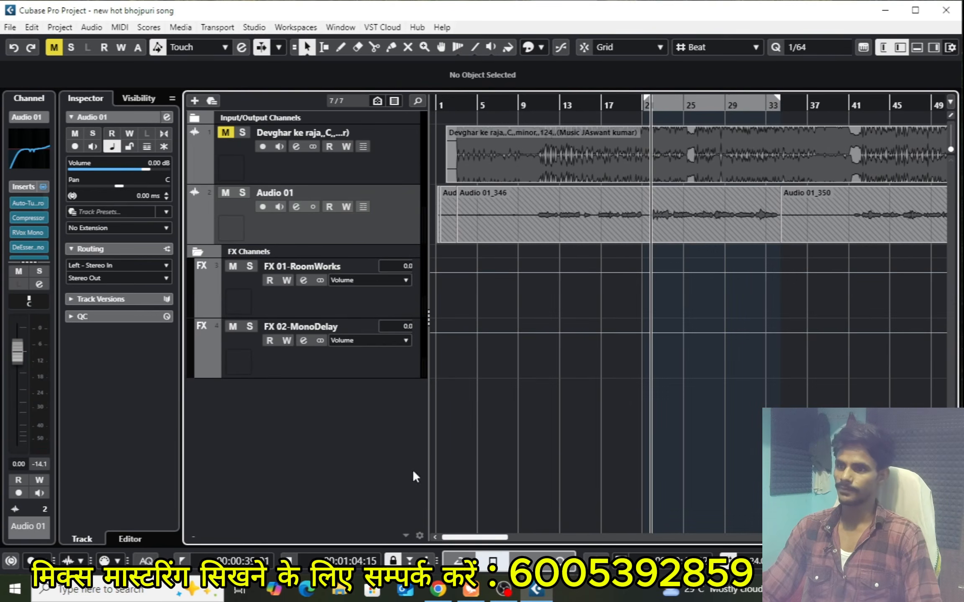
left_click(459, 560)
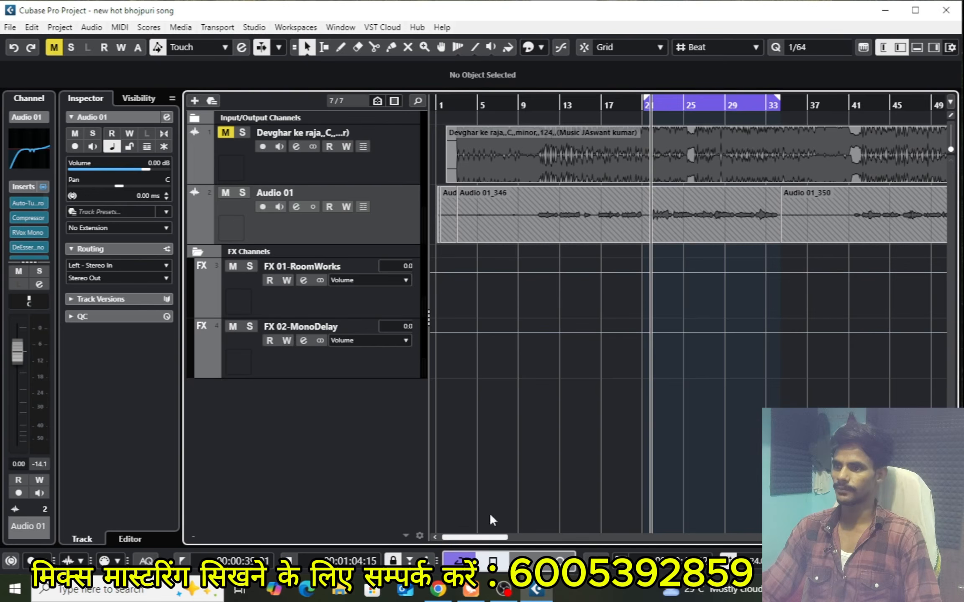
key("space")
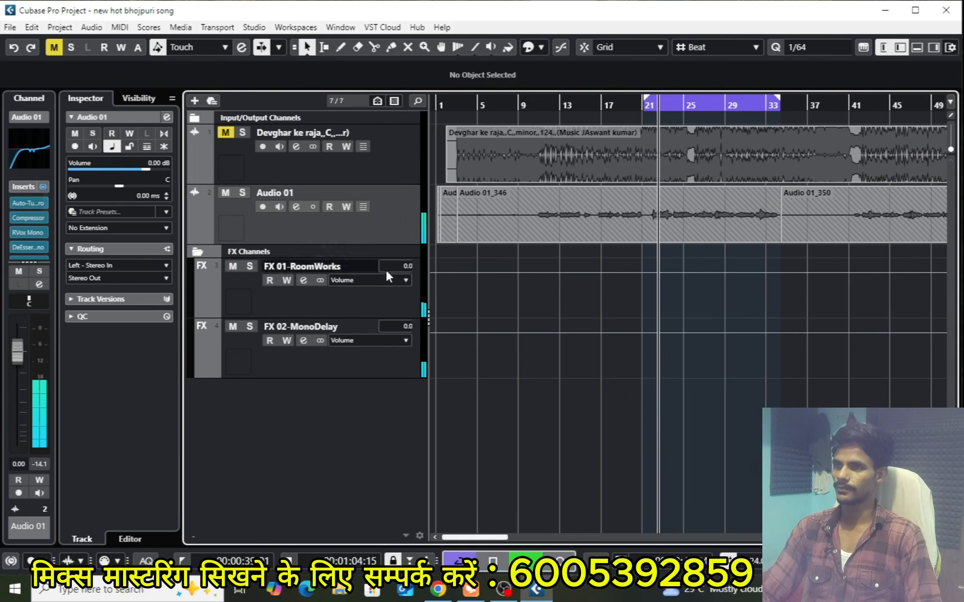
Reopen X-Noise Mono on Audio 01 and set the threshold to 6.7 and the reduction to 20 while the loop plays
left_click(296, 206)
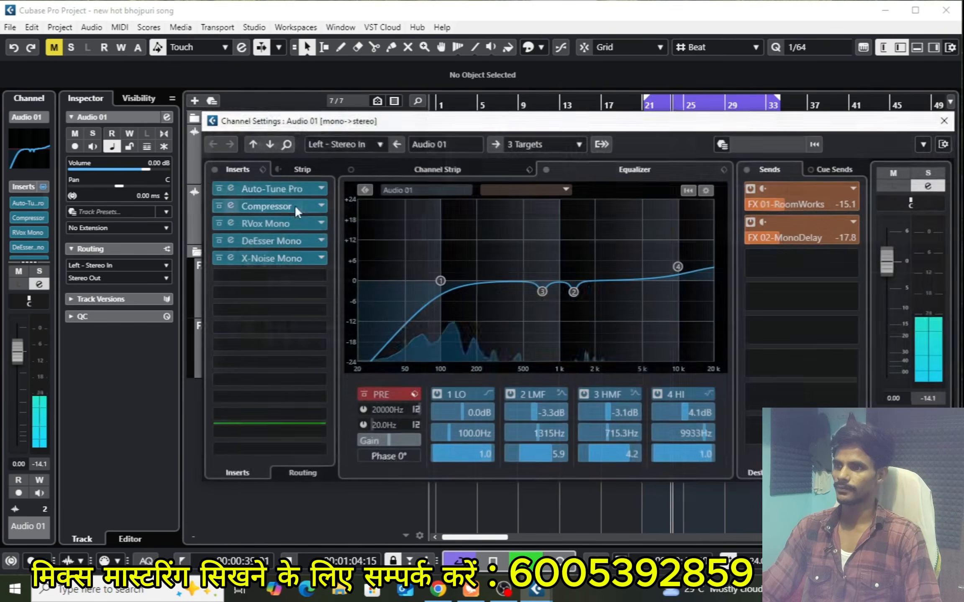
left_click(273, 259)
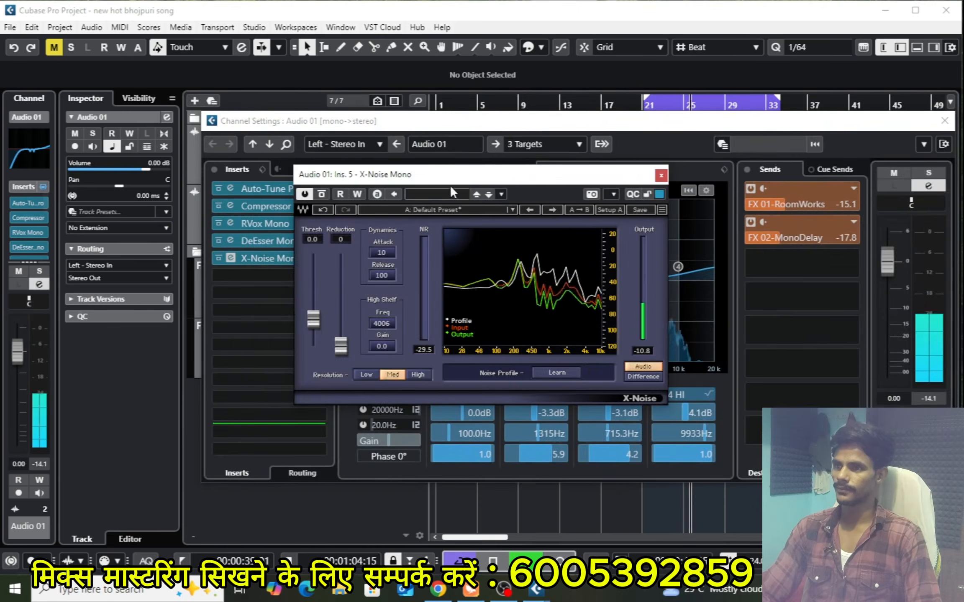
left_click_drag(451, 175, 482, 178)
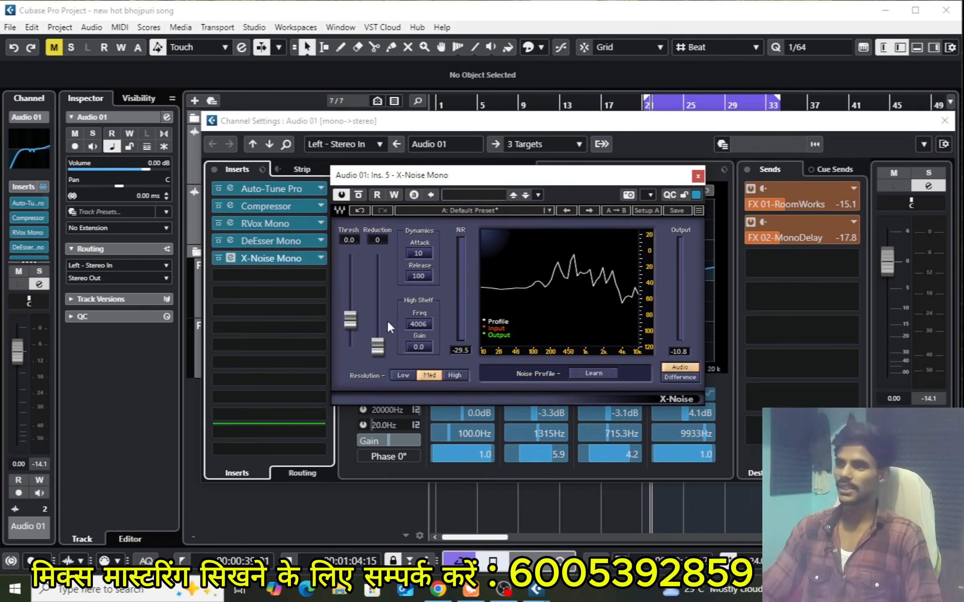
key("space")
left_click_drag(348, 319, 349, 313)
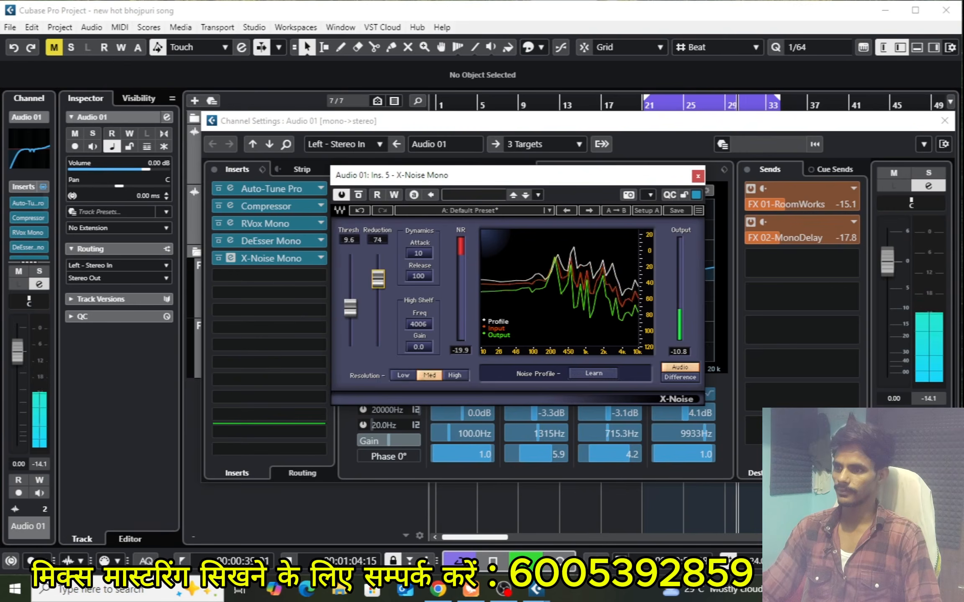
left_click_drag(377, 279, 381, 334)
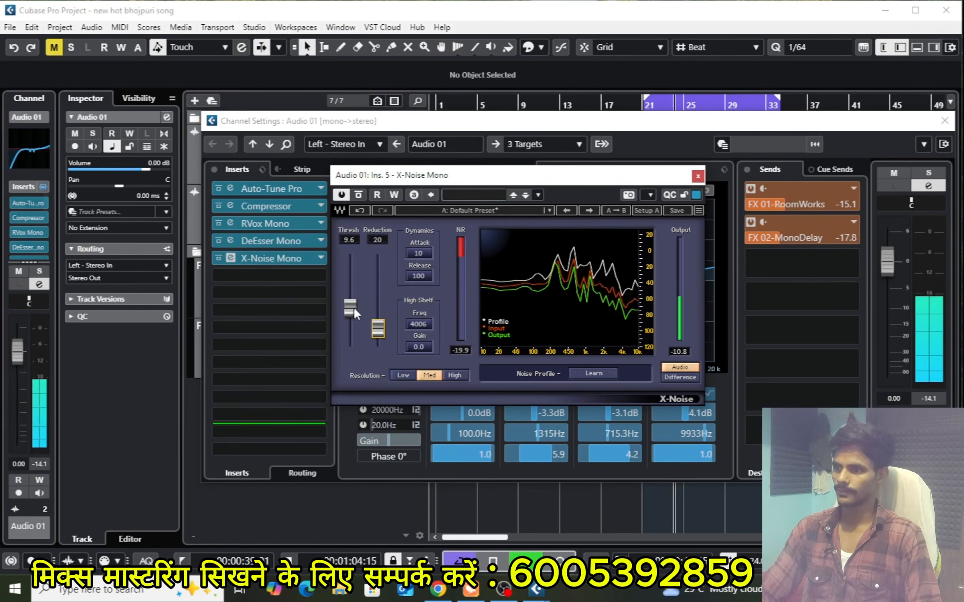
left_click_drag(353, 307, 353, 310)
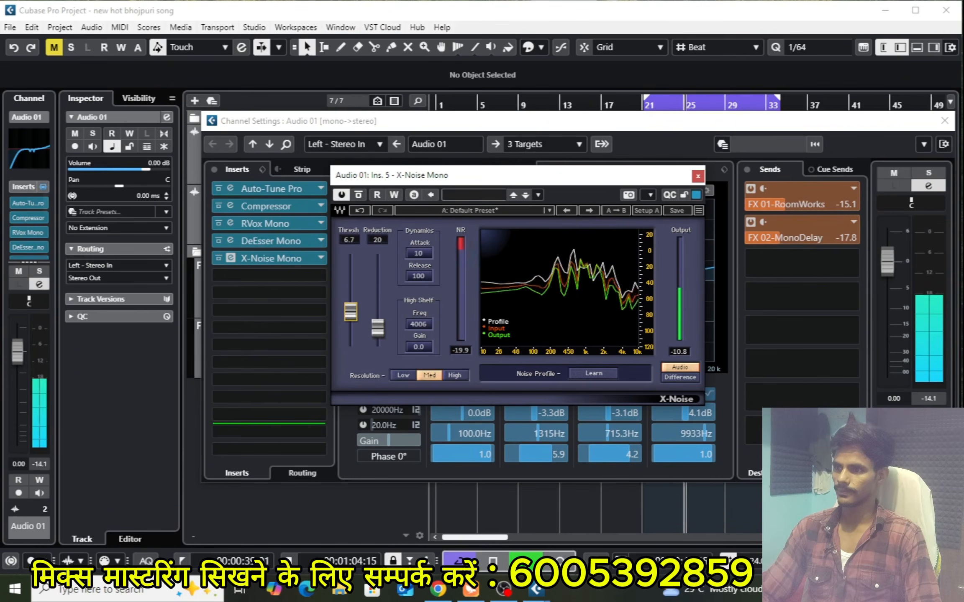
key("space")
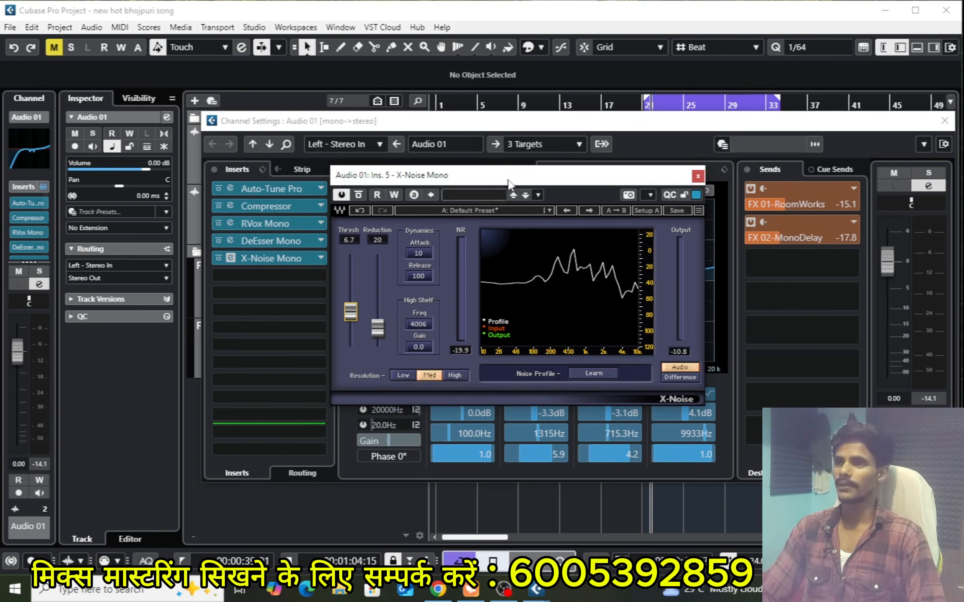
Compare the looped vocal with X-Noise bypassed and active, and close the plug-in and channel windows
left_click_drag(508, 179, 504, 164)
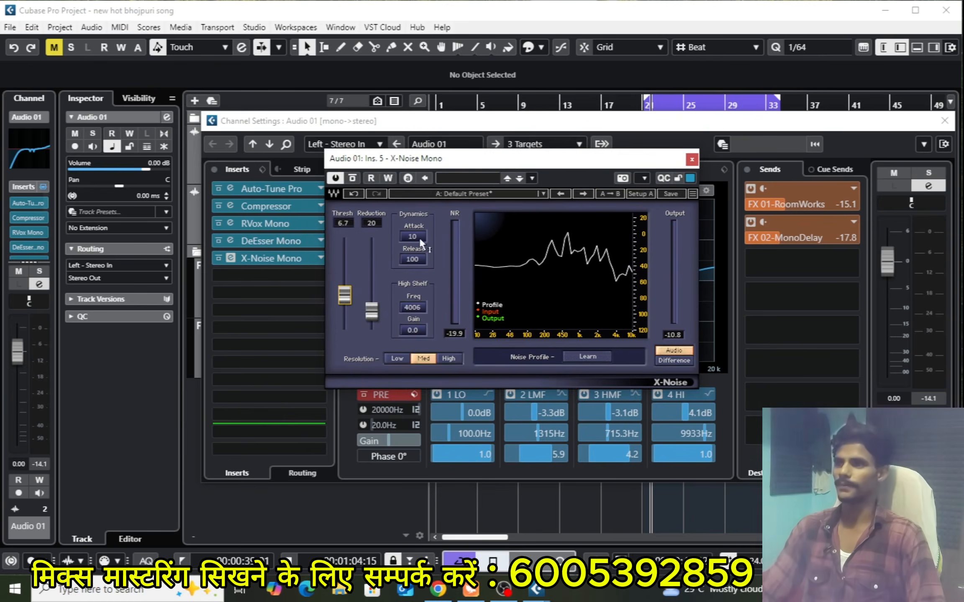
key("space")
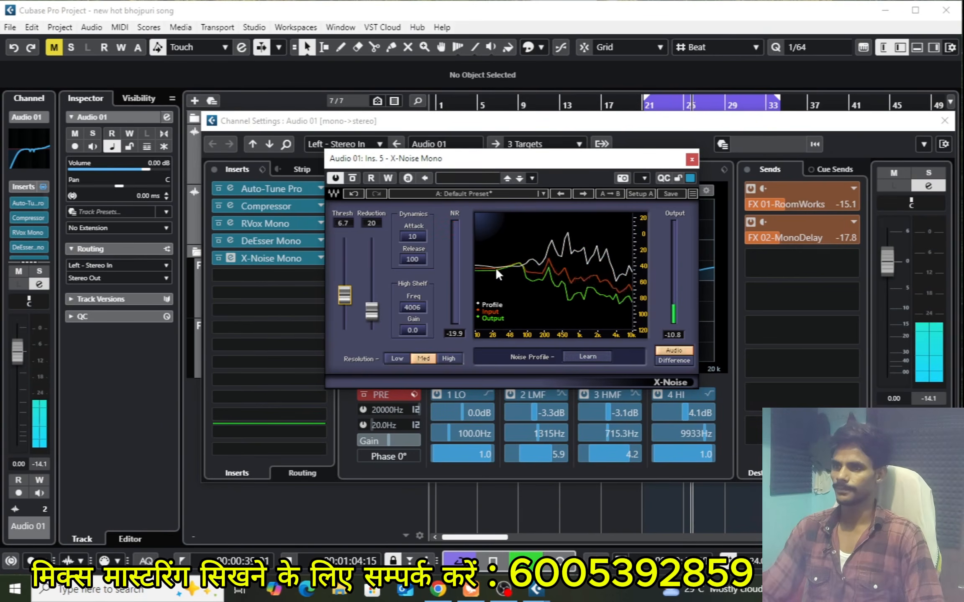
key("space")
key("space")
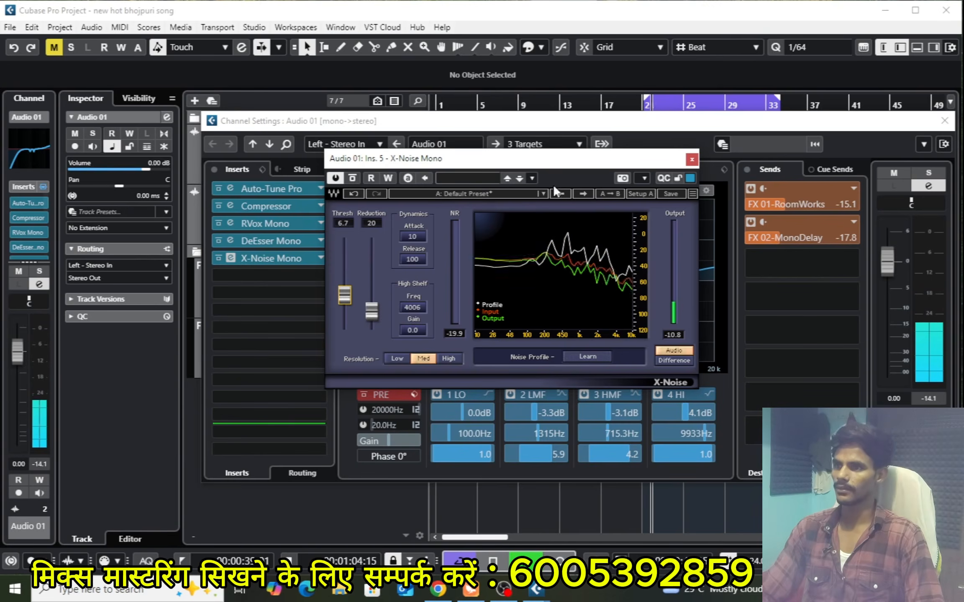
left_click(352, 178)
left_click(352, 178)
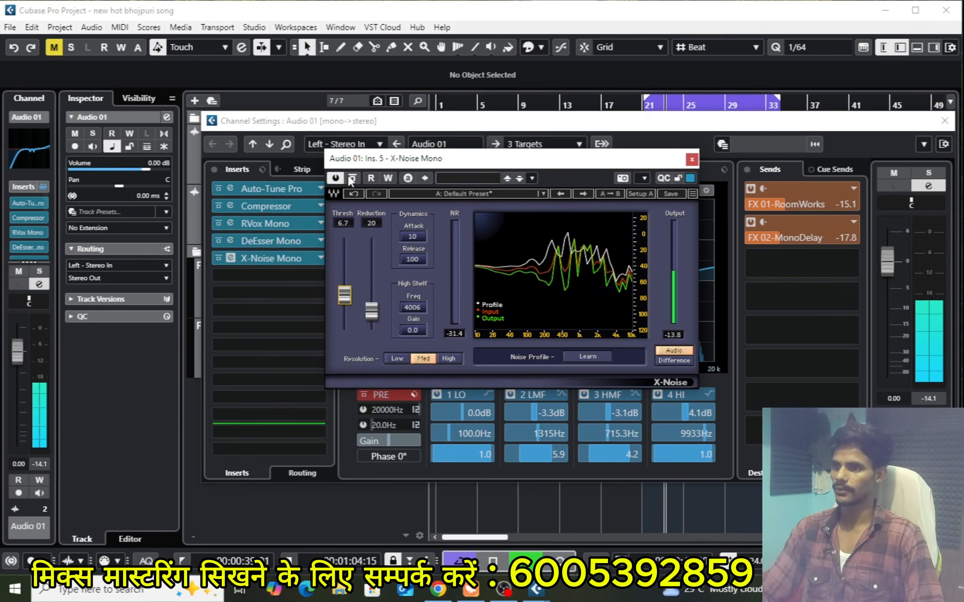
key("space")
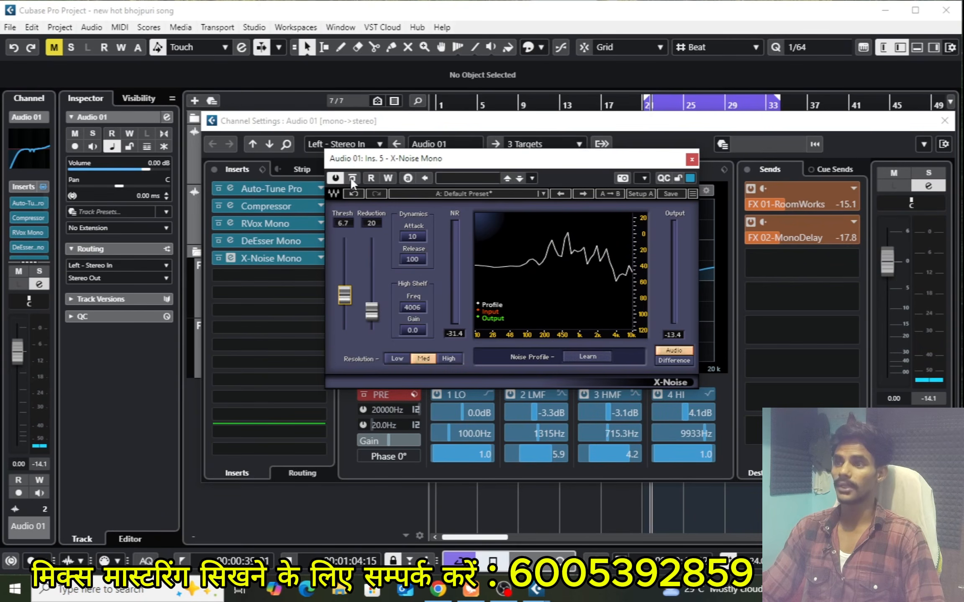
key("space")
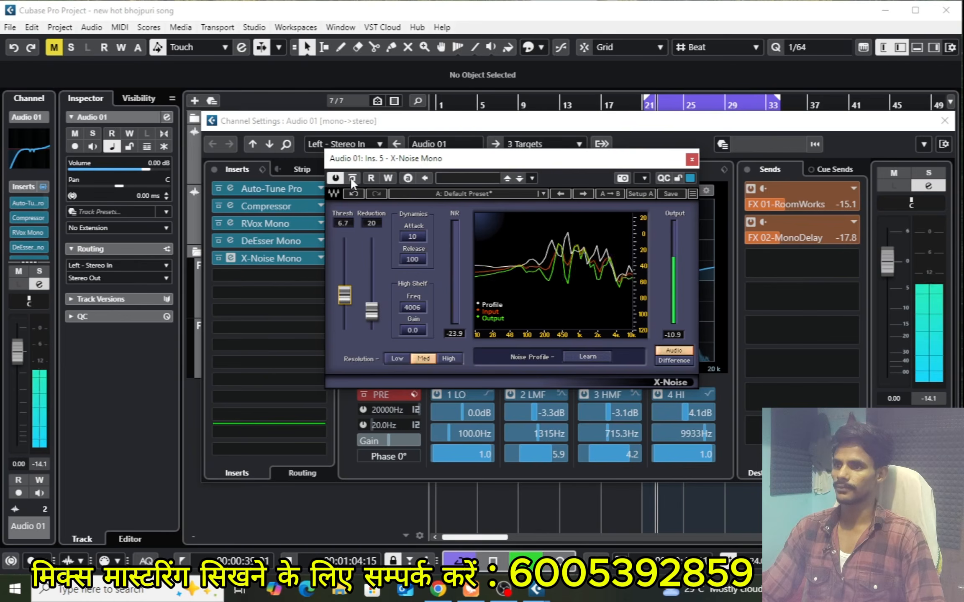
left_click(351, 178)
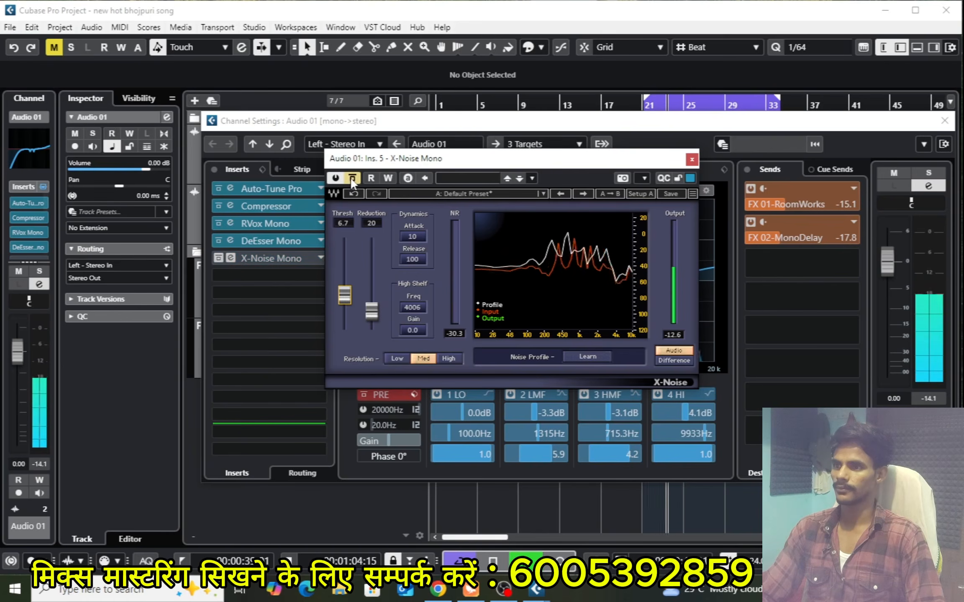
left_click(351, 177)
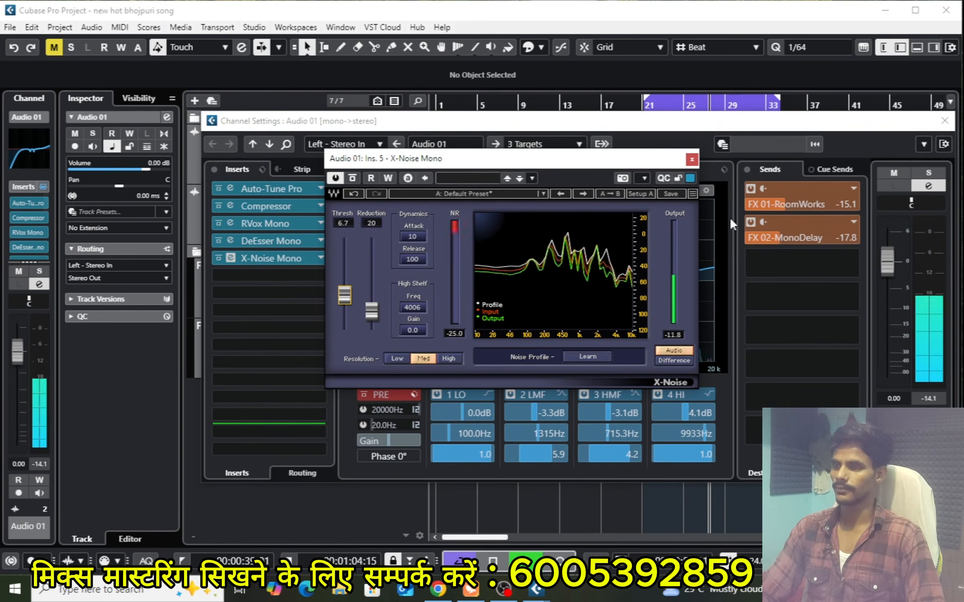
key("space")
left_click(691, 159)
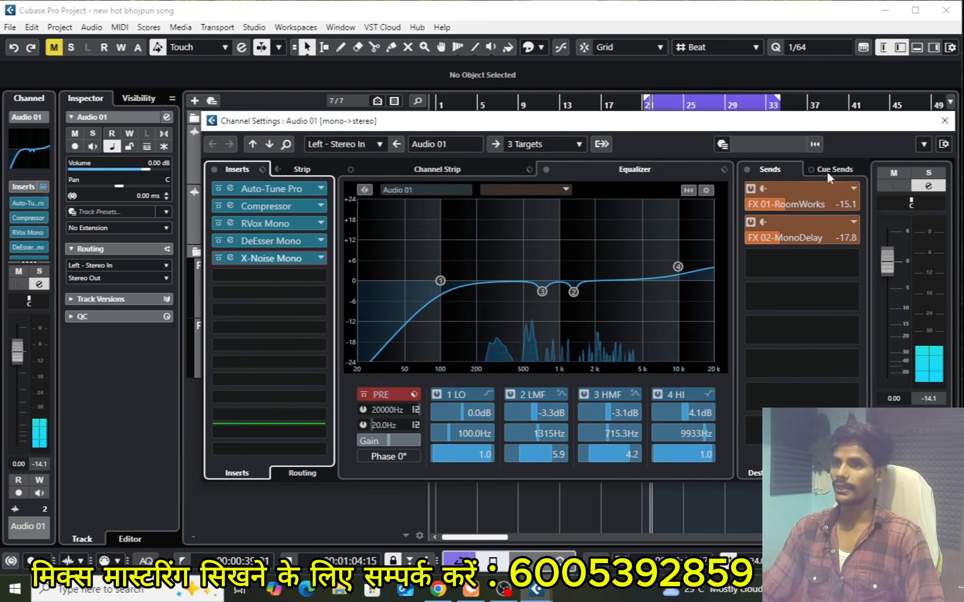
left_click(944, 123)
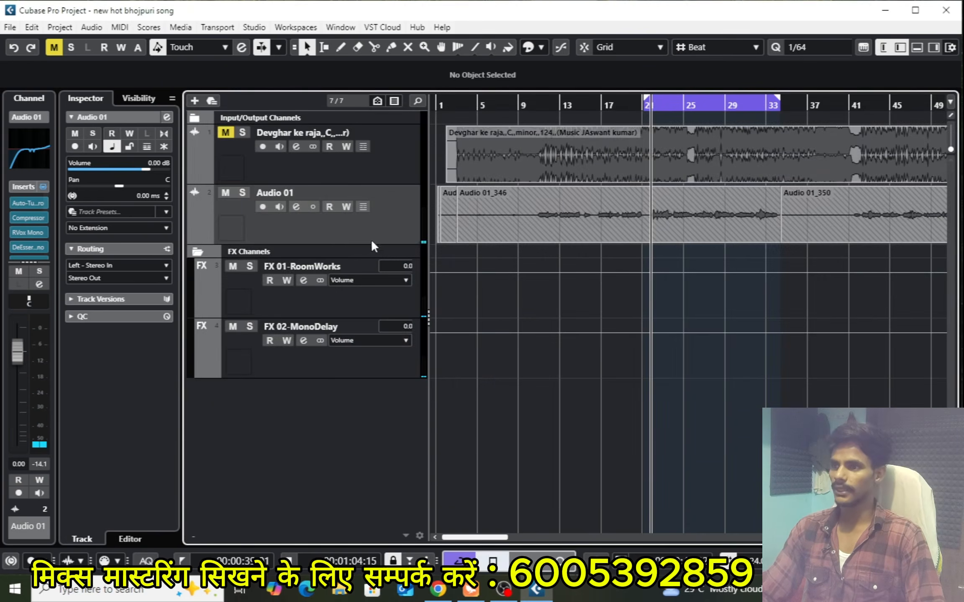
Remove X-Noise Mono from Audio 01's fifth insert slot, discard its changes, and close the channel settings
left_click(295, 206)
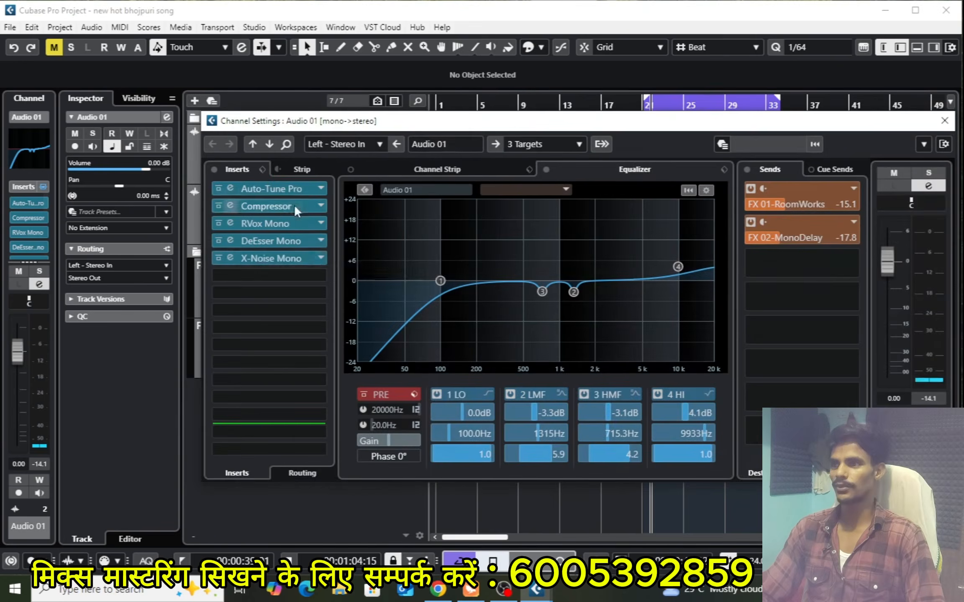
left_click(318, 258)
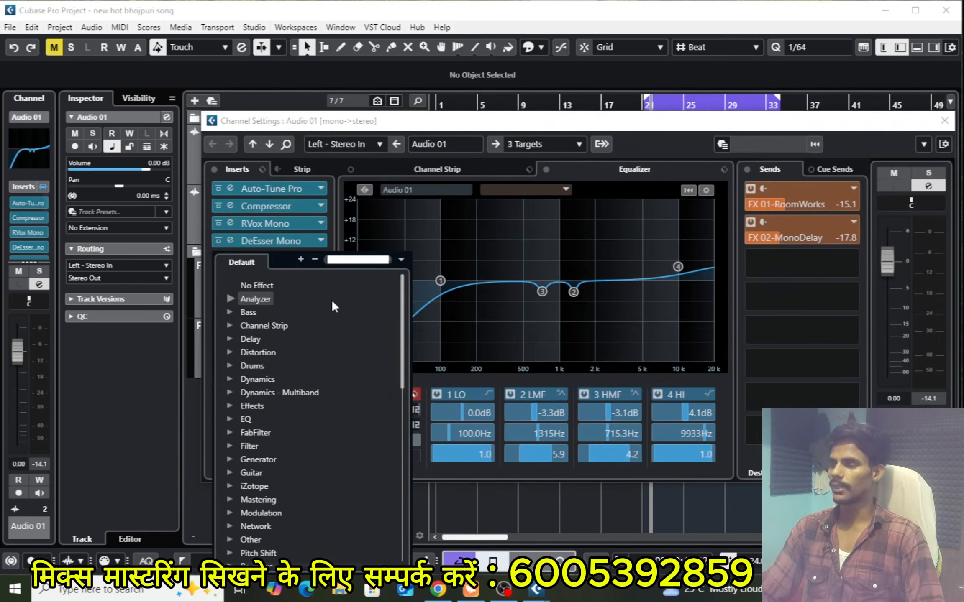
left_click(267, 285)
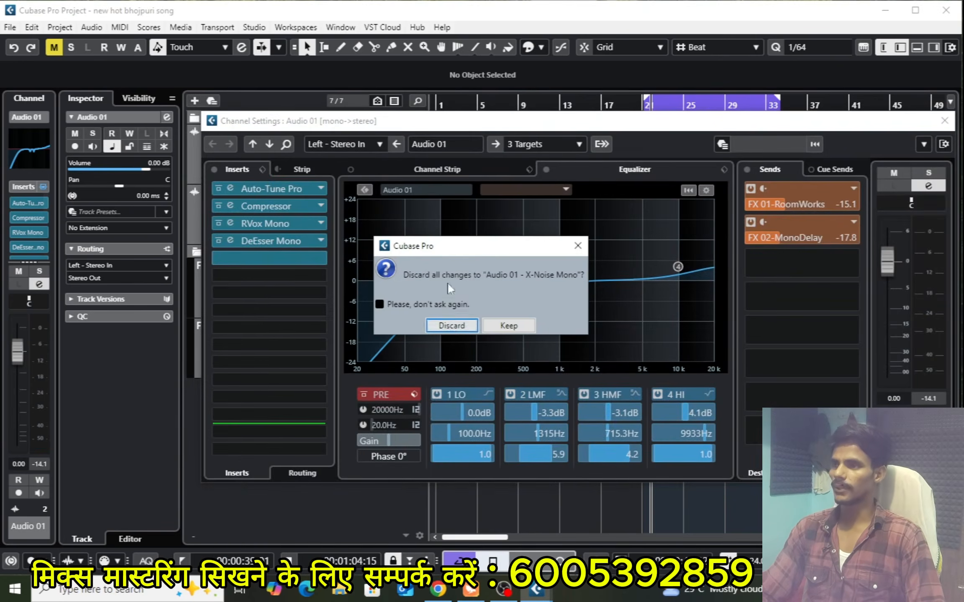
left_click(449, 326)
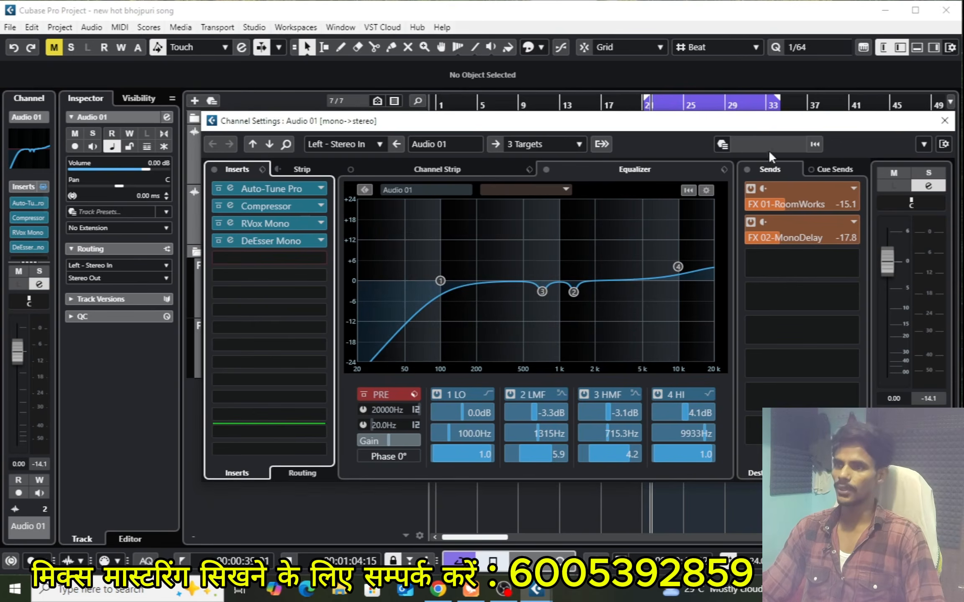
left_click_drag(821, 125, 753, 124)
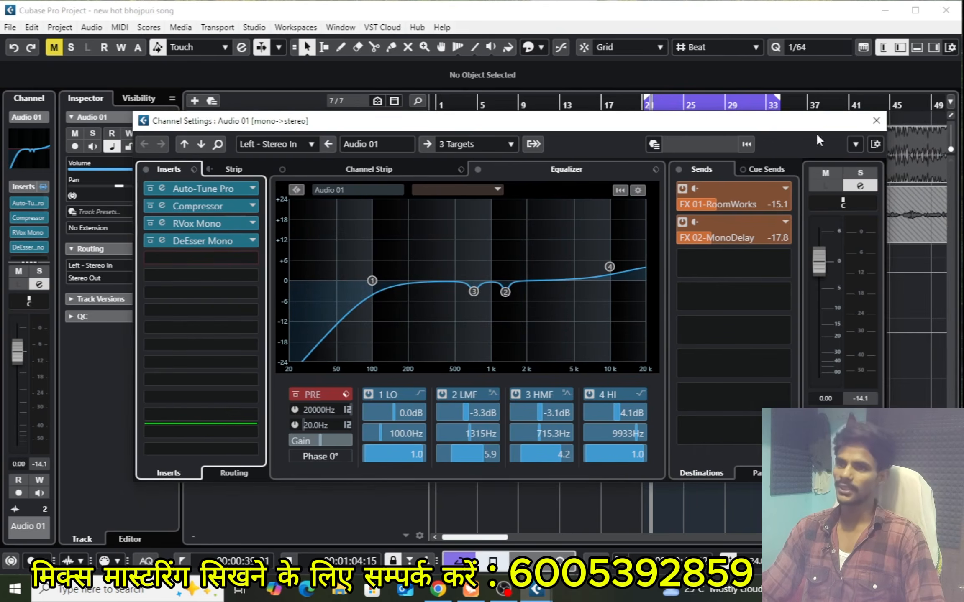
left_click(875, 122)
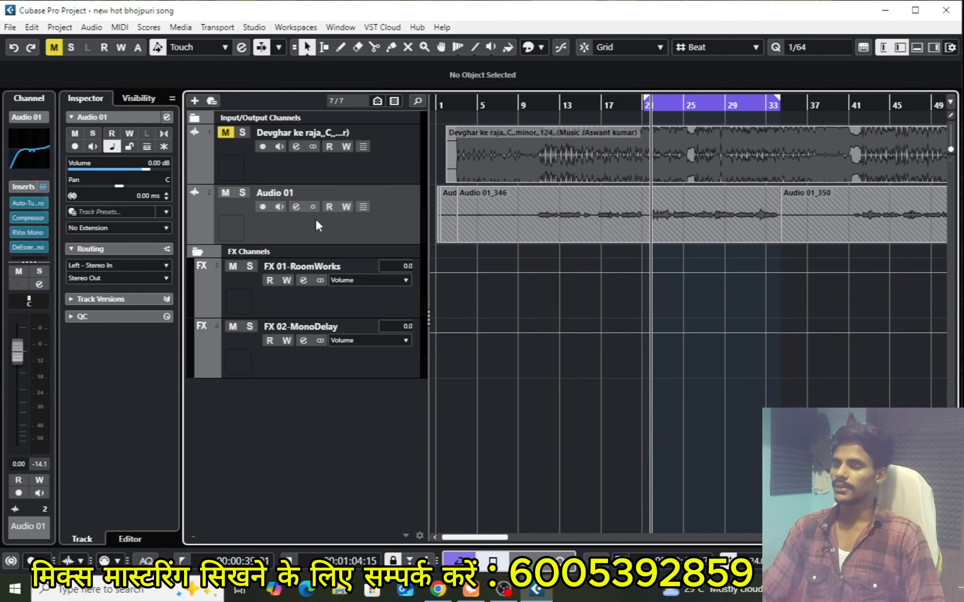
Search the plug-ins for "ssl", load SSLEQ Mono in Audio 01's fifth insert slot, and close its window
left_click(295, 207)
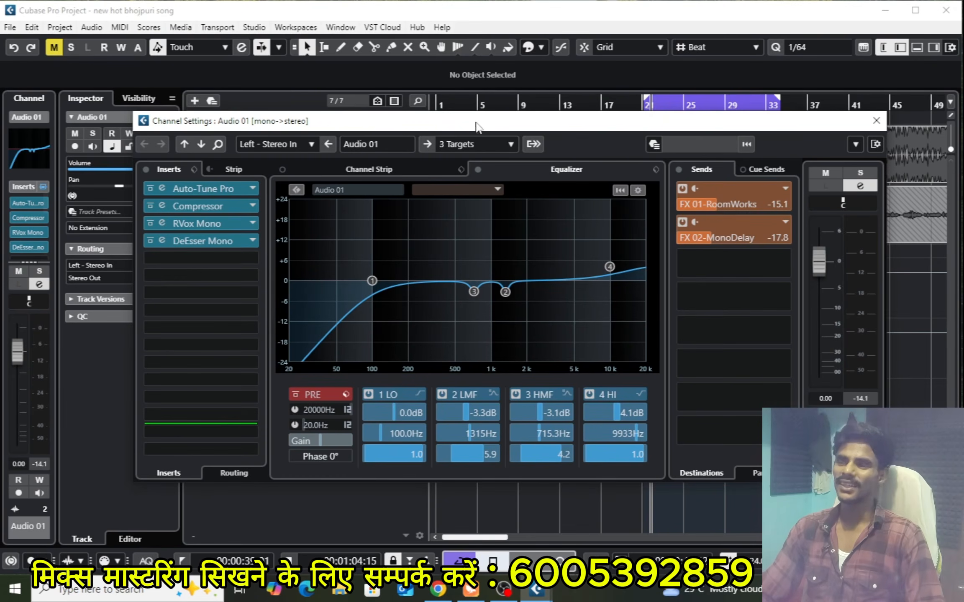
left_click_drag(477, 128, 527, 119)
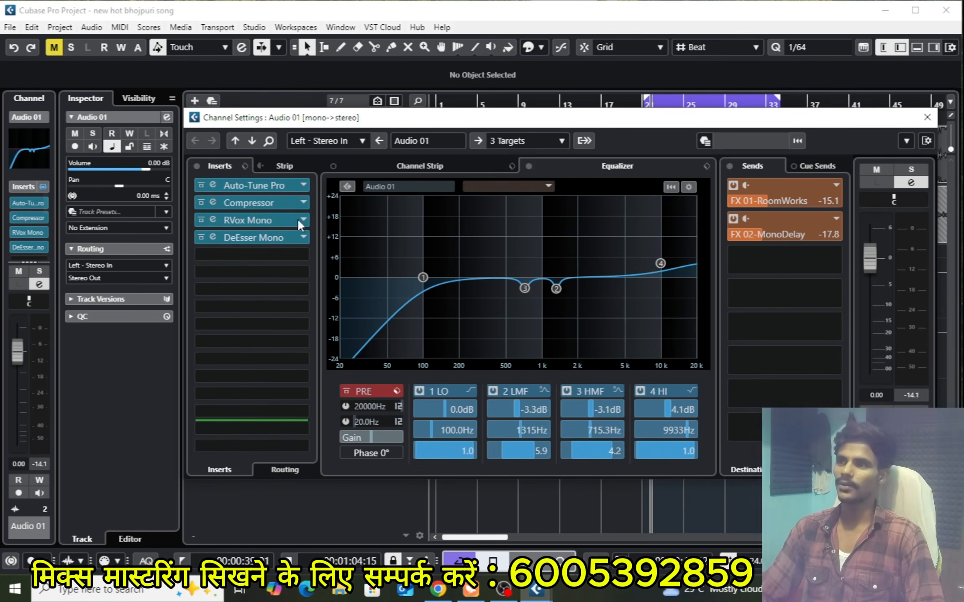
left_click(271, 256)
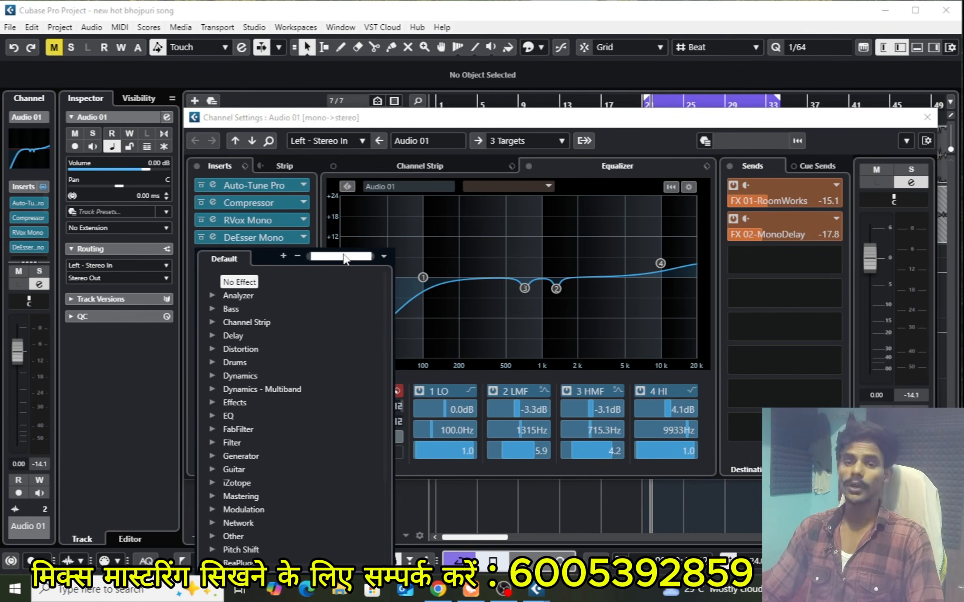
type("s")
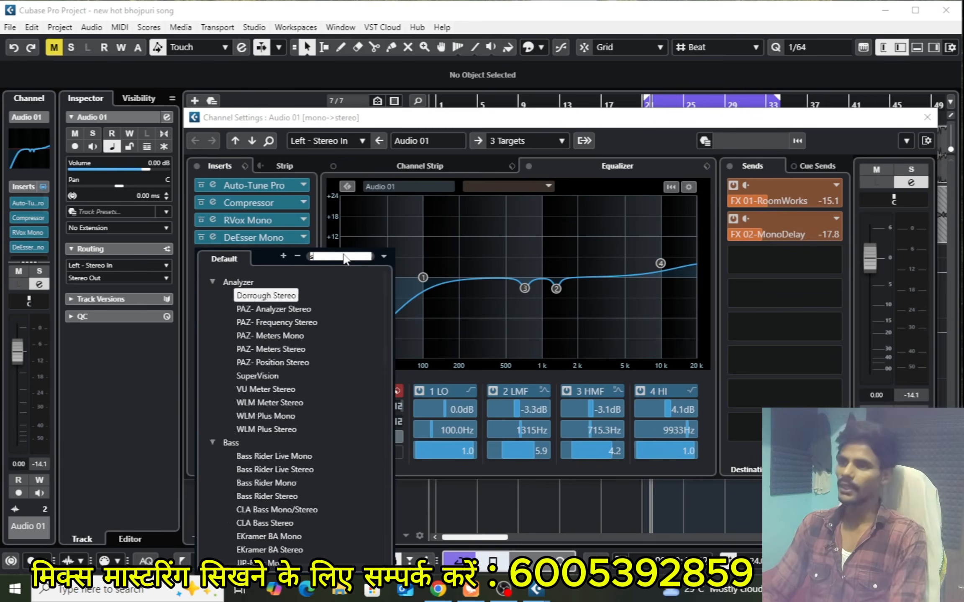
type("sl")
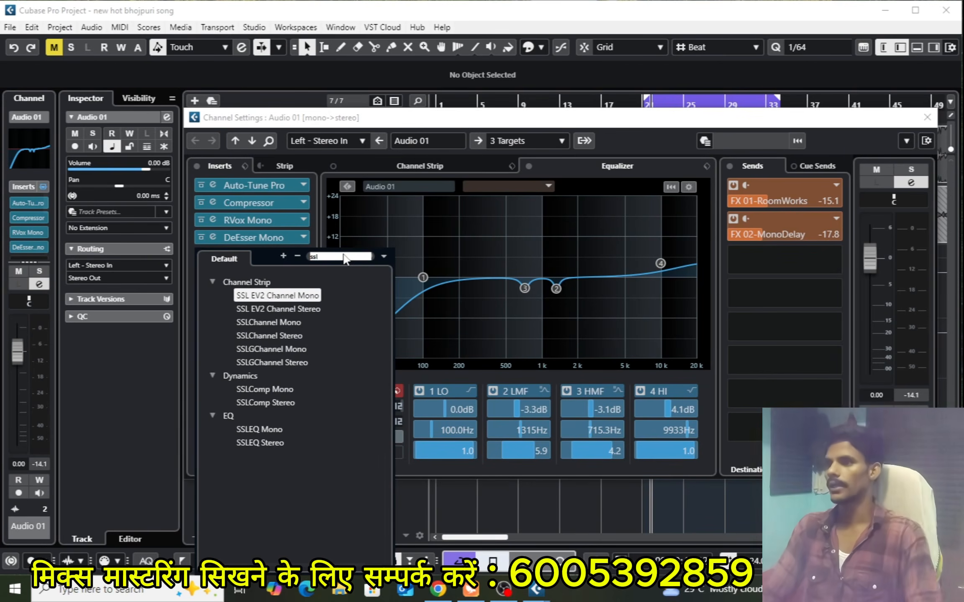
left_click(255, 430)
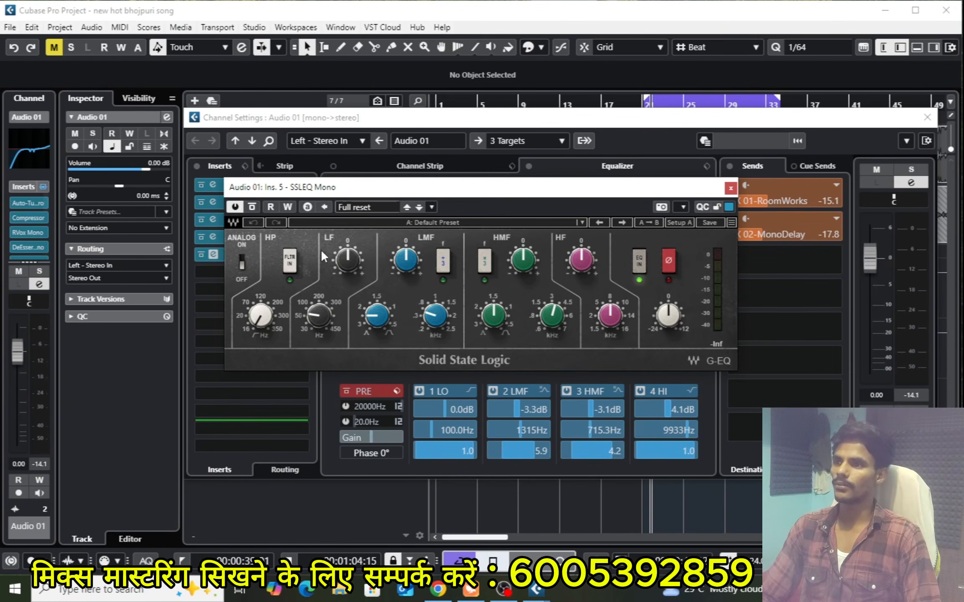
left_click_drag(432, 189, 444, 189)
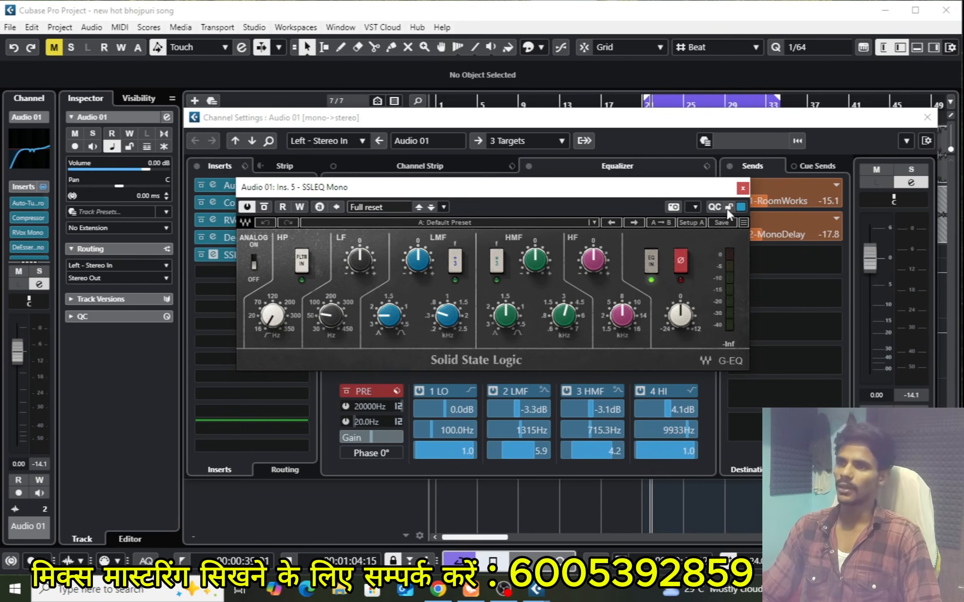
left_click(742, 189)
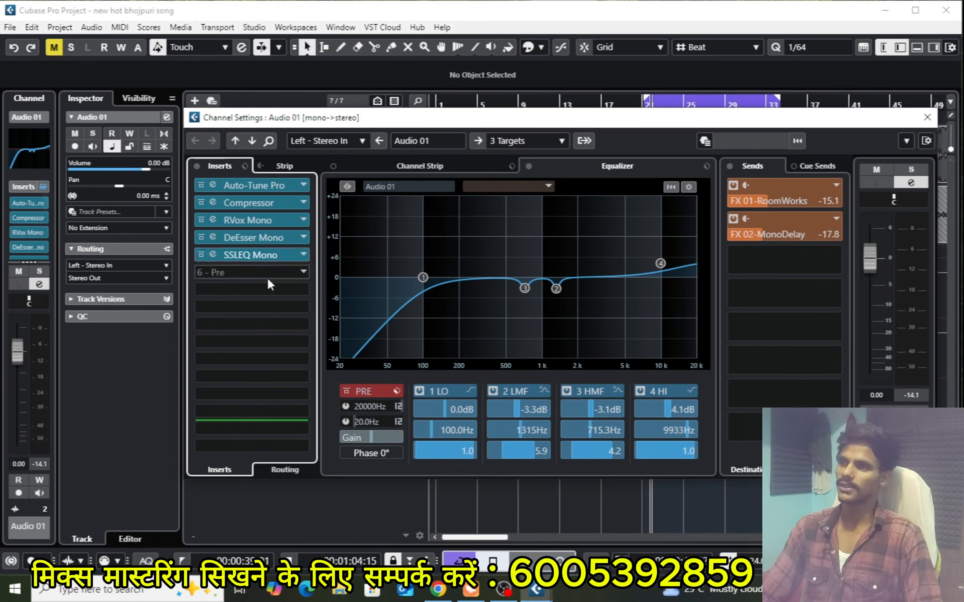
Clear SSLEQ Mono from the fifth insert slot and load API-560 Stereo there by searching for "api"
left_click(305, 256)
scroll(294, 301, "up", 15)
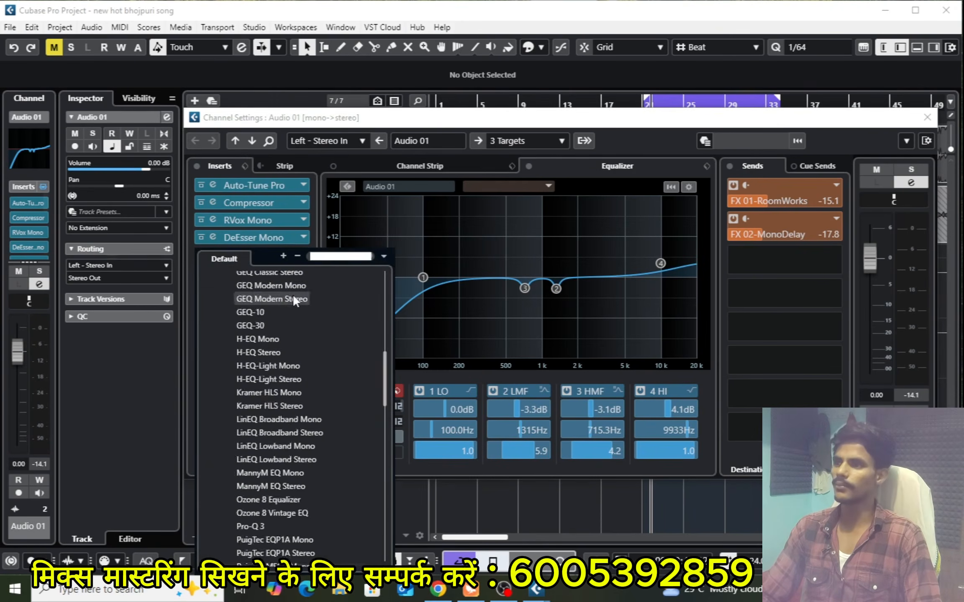
left_click(242, 282)
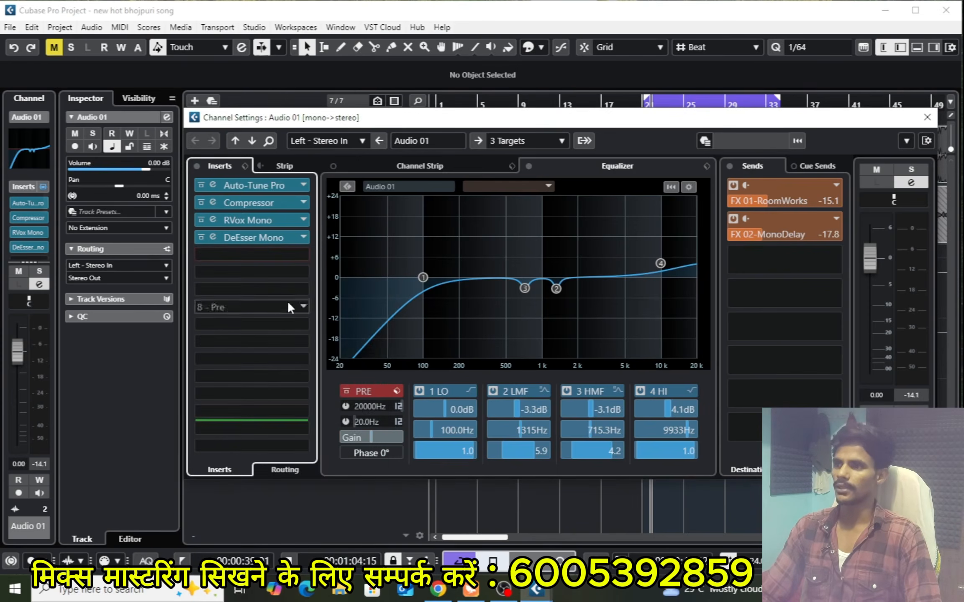
left_click(300, 254)
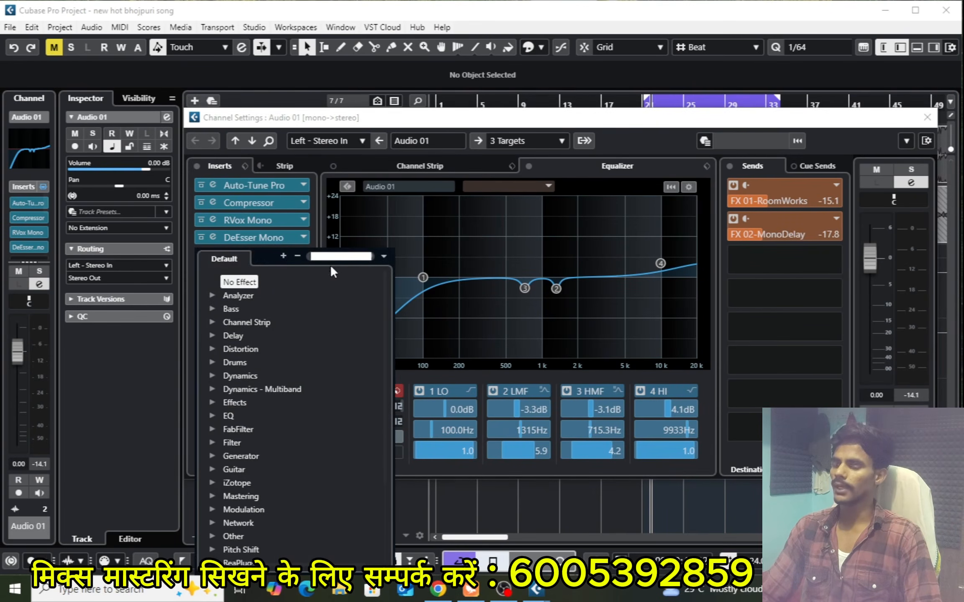
type("api")
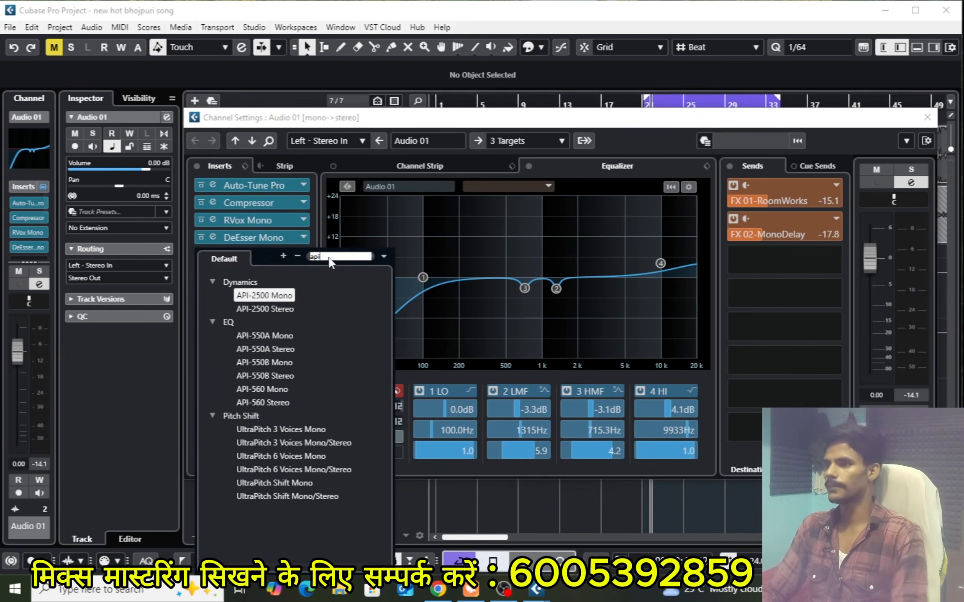
left_click(265, 403)
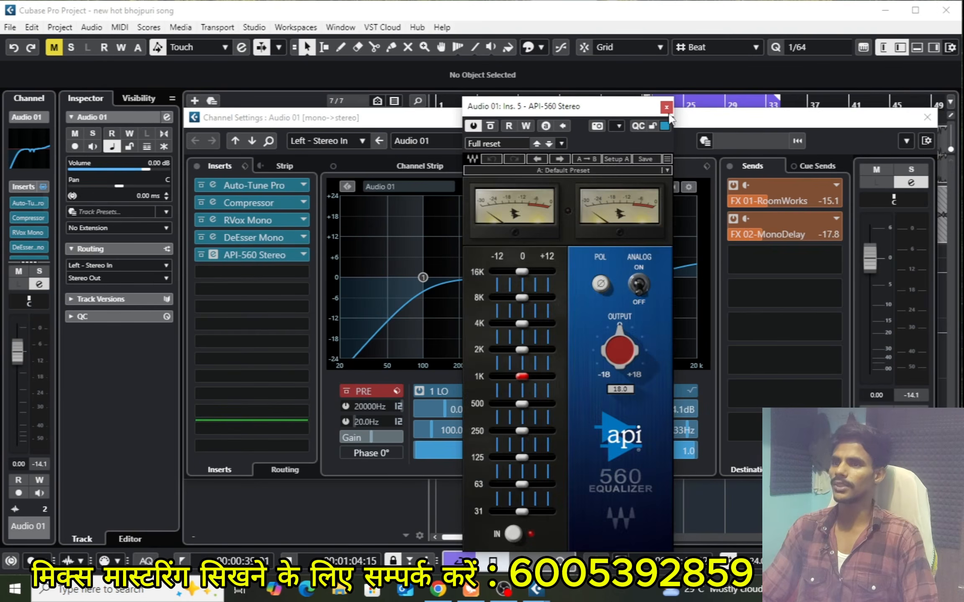
left_click(666, 108)
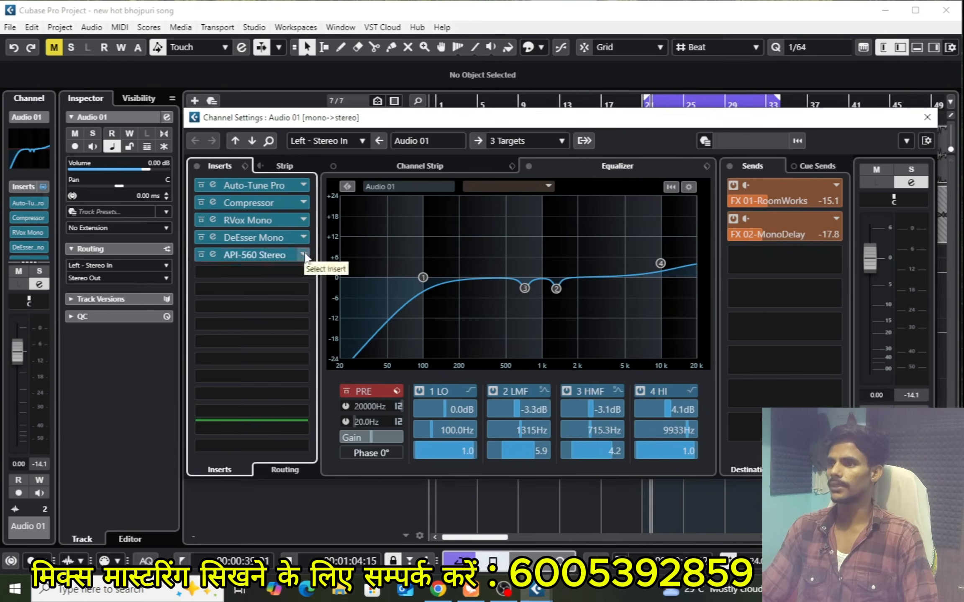
Replace API-560 Stereo with API-550A Mono and set its high-frequency band to +2 dB at 15 kHz
left_click(304, 255)
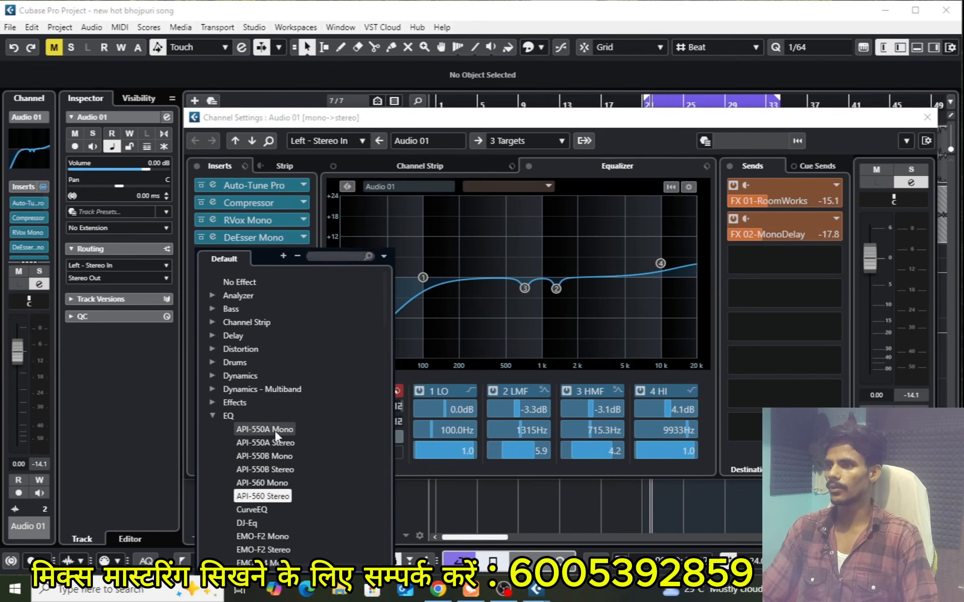
left_click(275, 431)
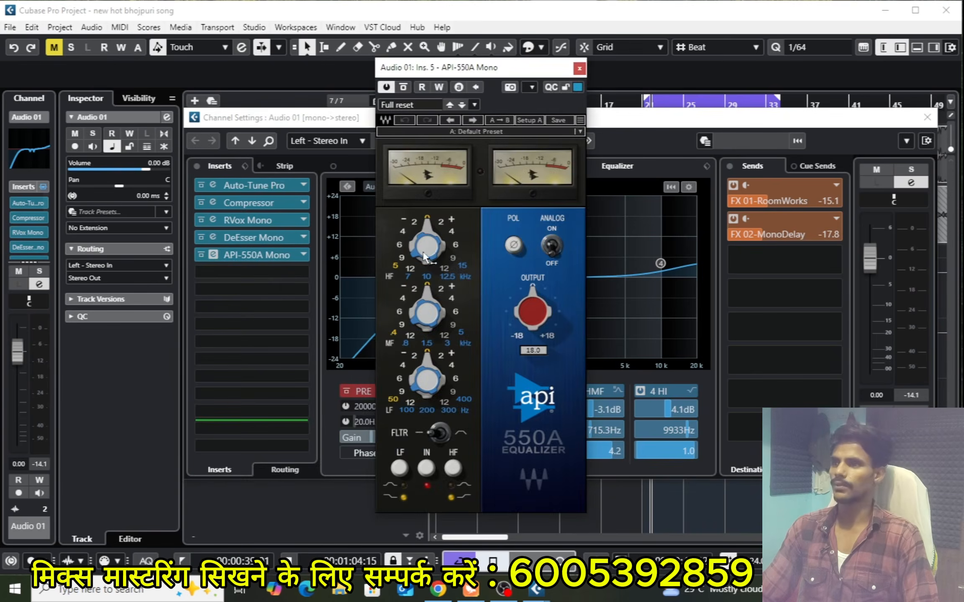
mouse_move(424, 257)
left_mouse_down()
mouse_move(425, 266)
mouse_move(426, 234)
mouse_move(417, 255)
left_mouse_up()
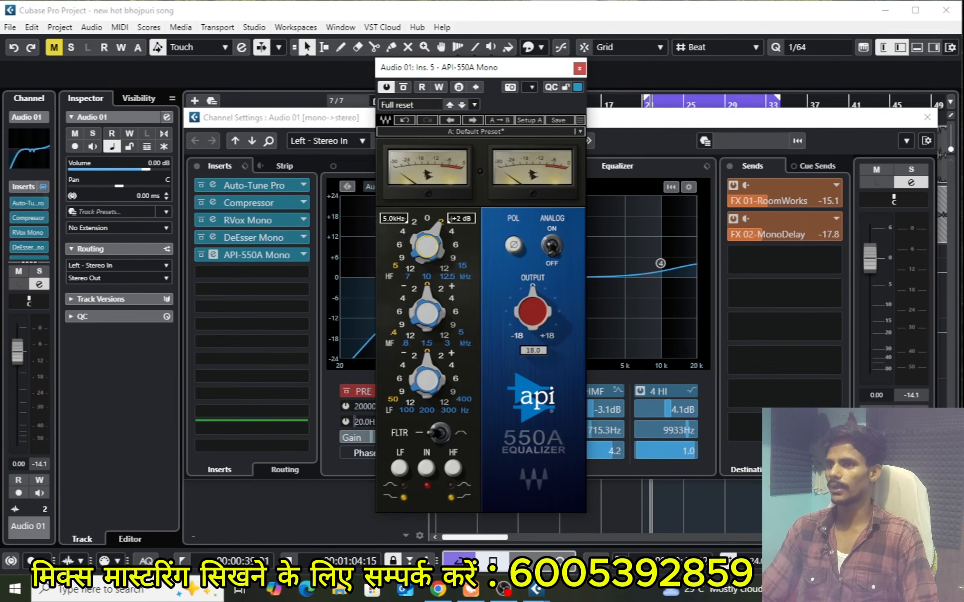
left_click_drag(417, 252, 417, 241)
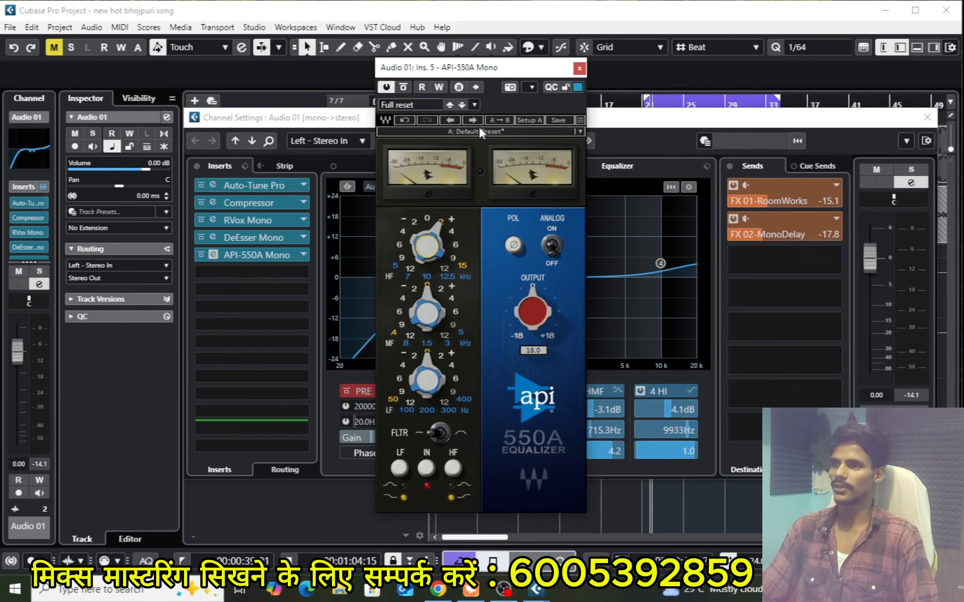
left_click(580, 69)
Remove API-550A Mono from Audio 01's inserts, discard its changes, and close the channel settings
left_click(303, 254)
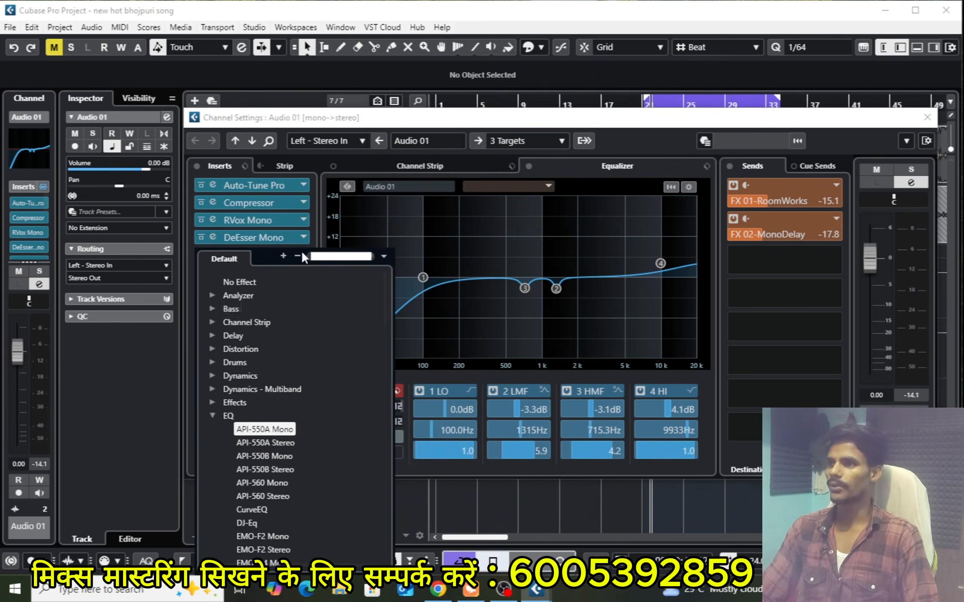
left_click(234, 282)
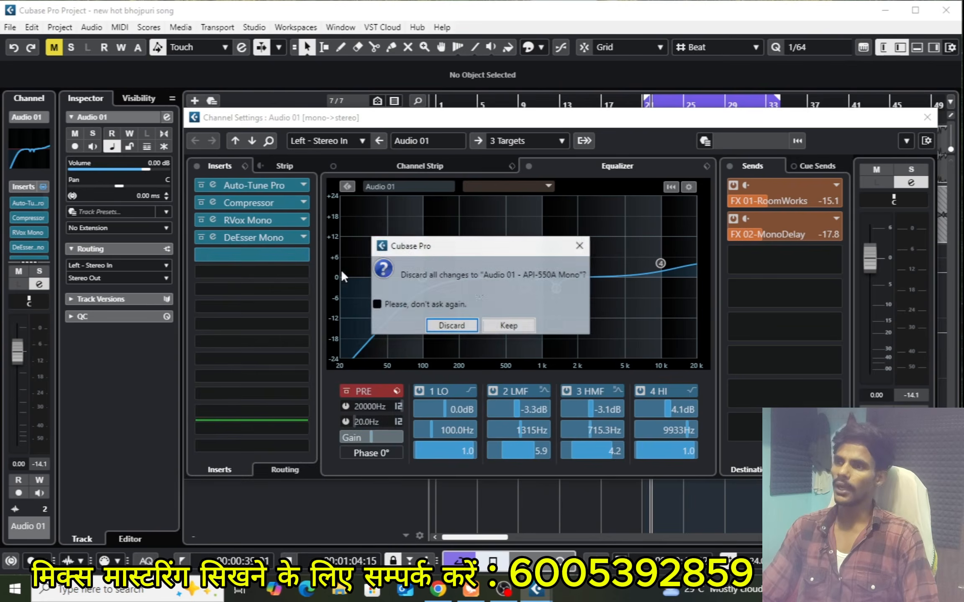
left_click(451, 325)
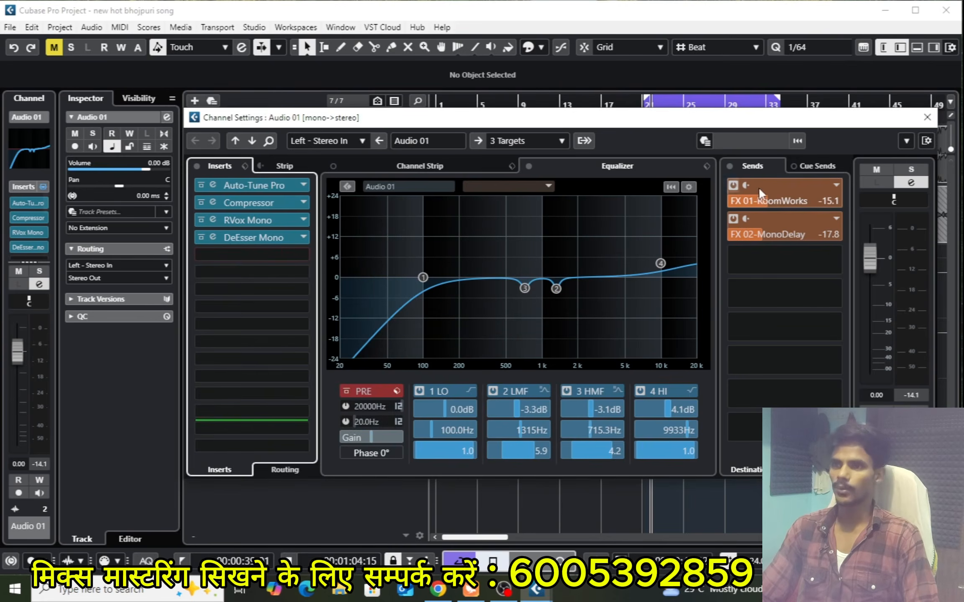
left_click(927, 117)
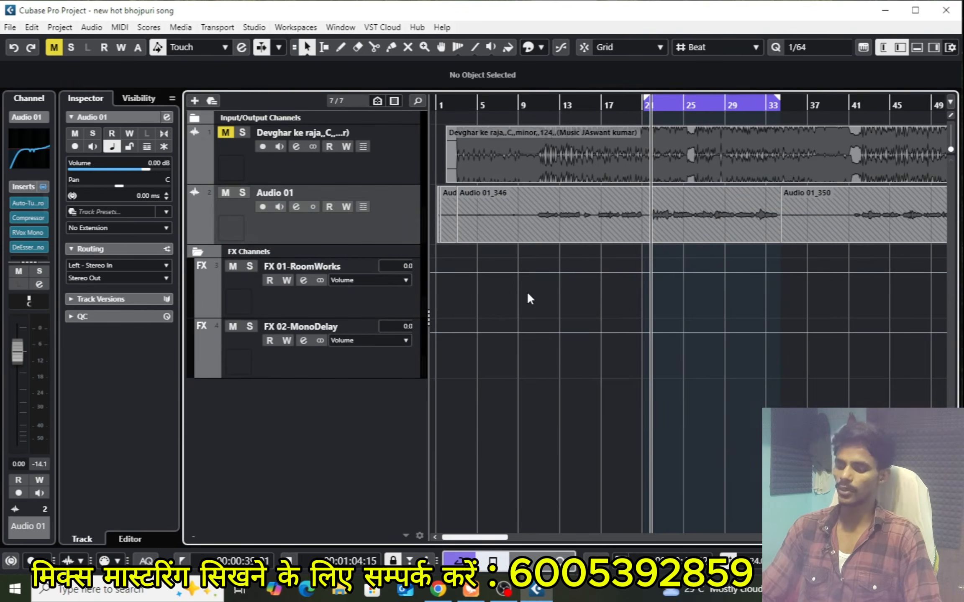
key("g")
key("g")
key("g")
key("g")
key("g")
key("g")
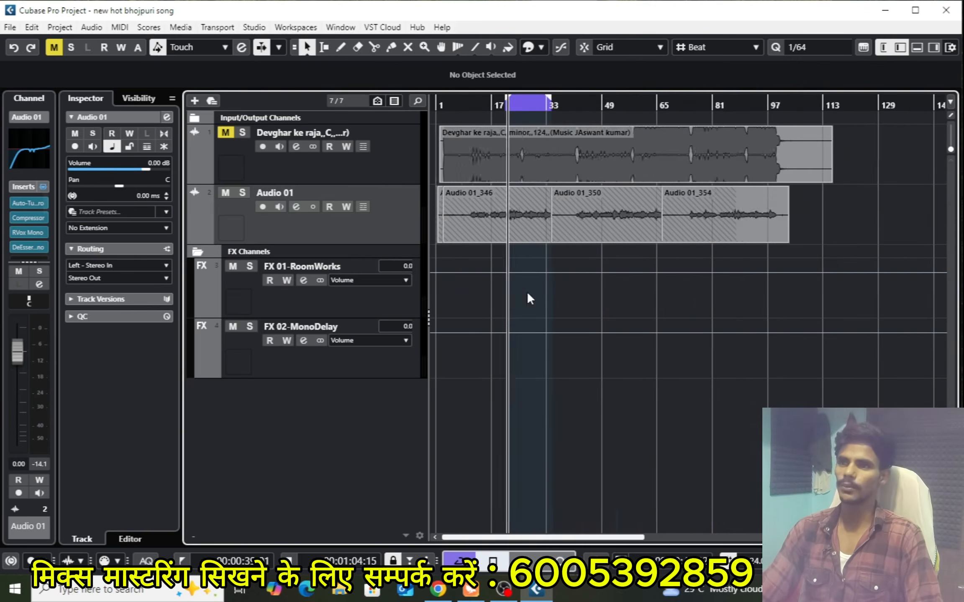
key("h")
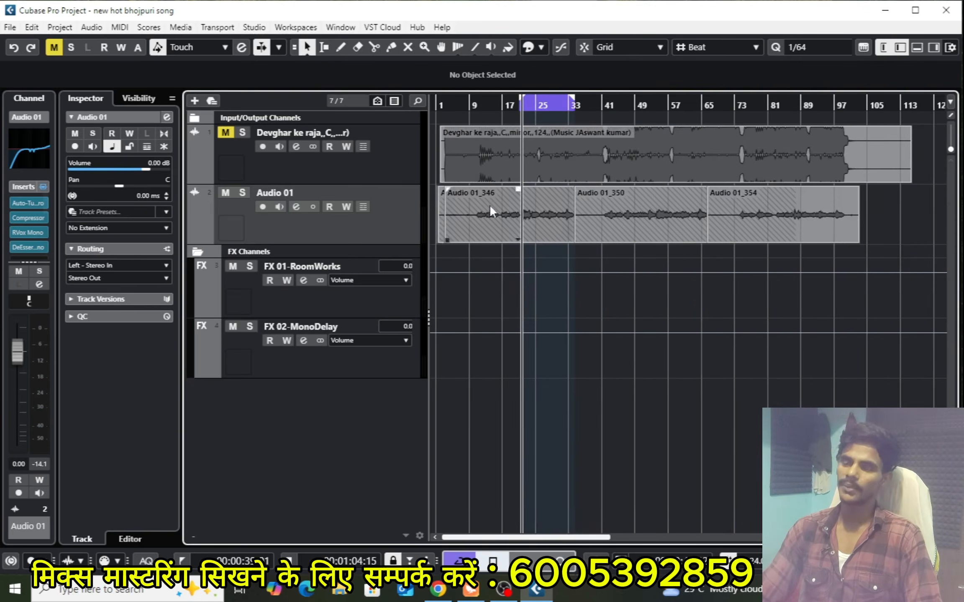
key("h")
key("h")
key("h")
key("h")
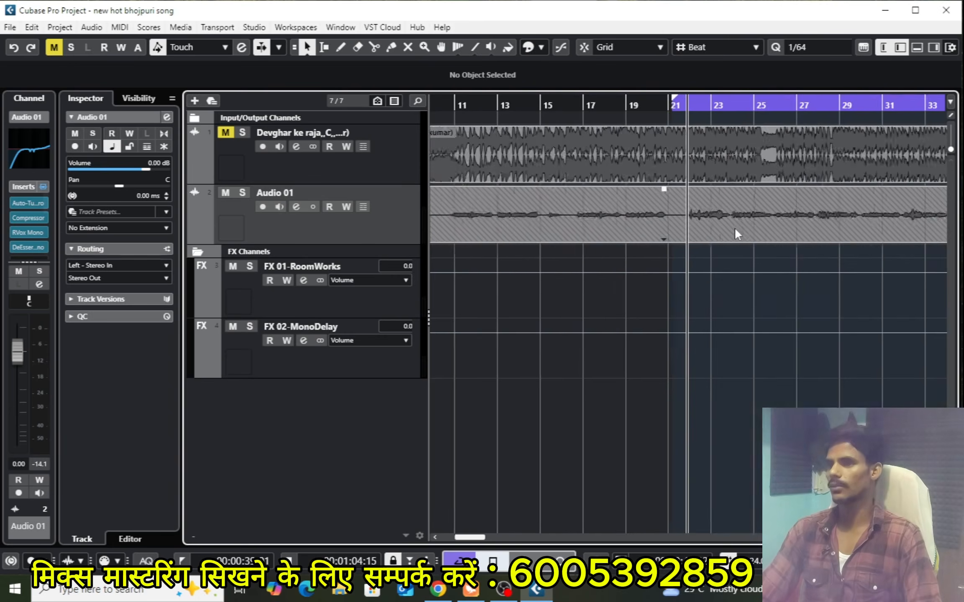
key("g")
key("g")
key("g")
key("g")
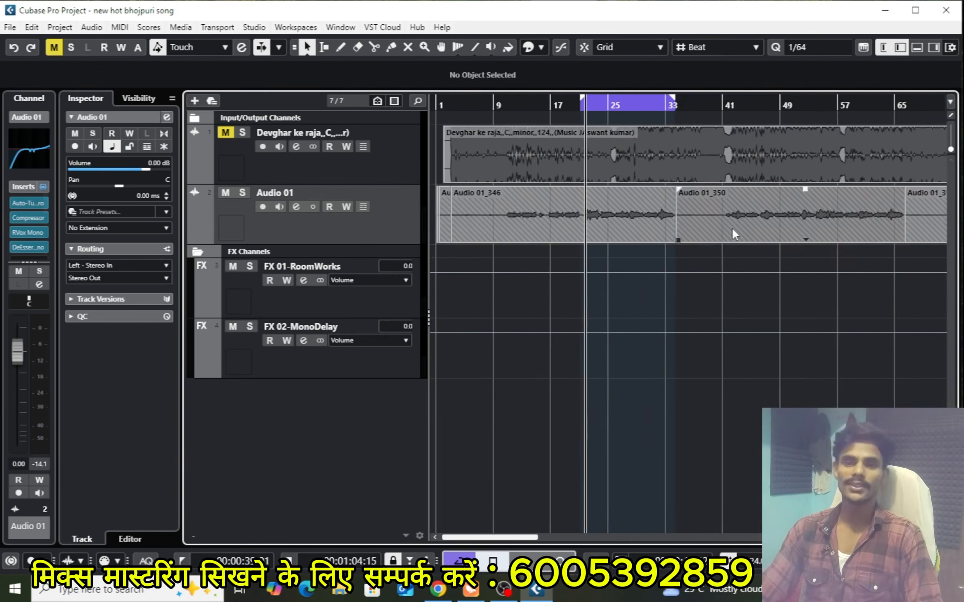
key("g")
key("g")
key("g")
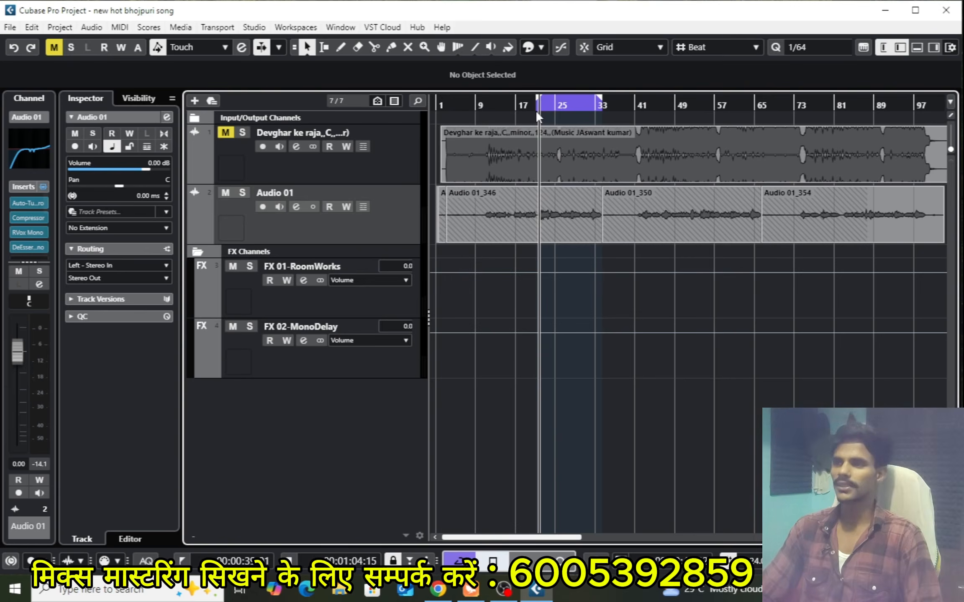
Switch to YouTube in Chrome and search for "pawan singh new song"
left_click(885, 12)
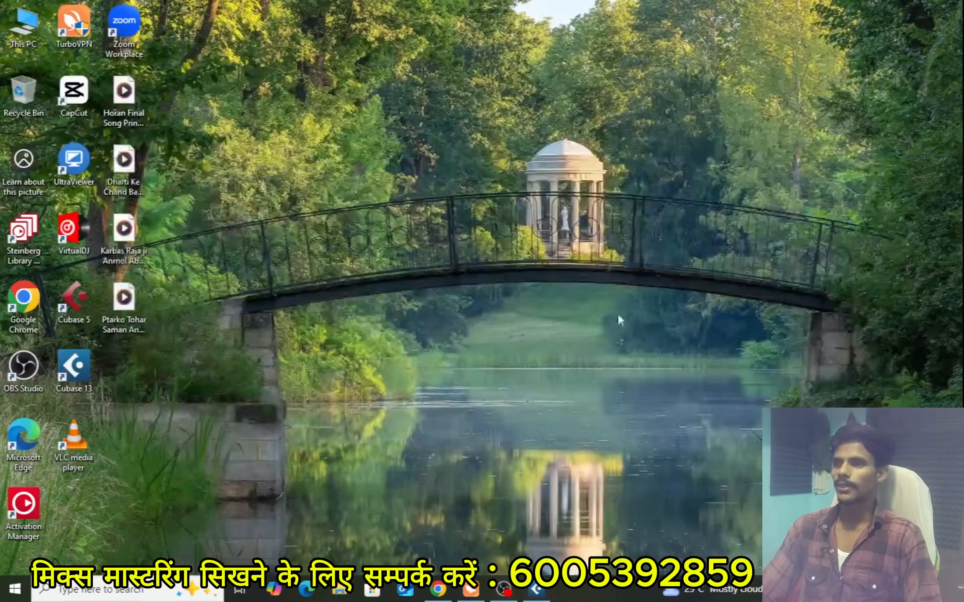
left_click(437, 590)
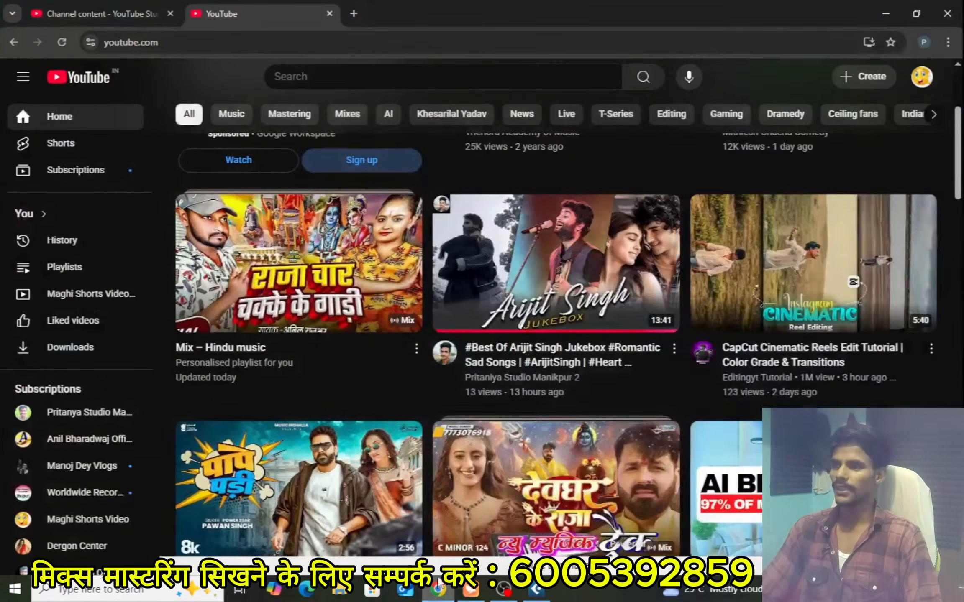
left_click(370, 78)
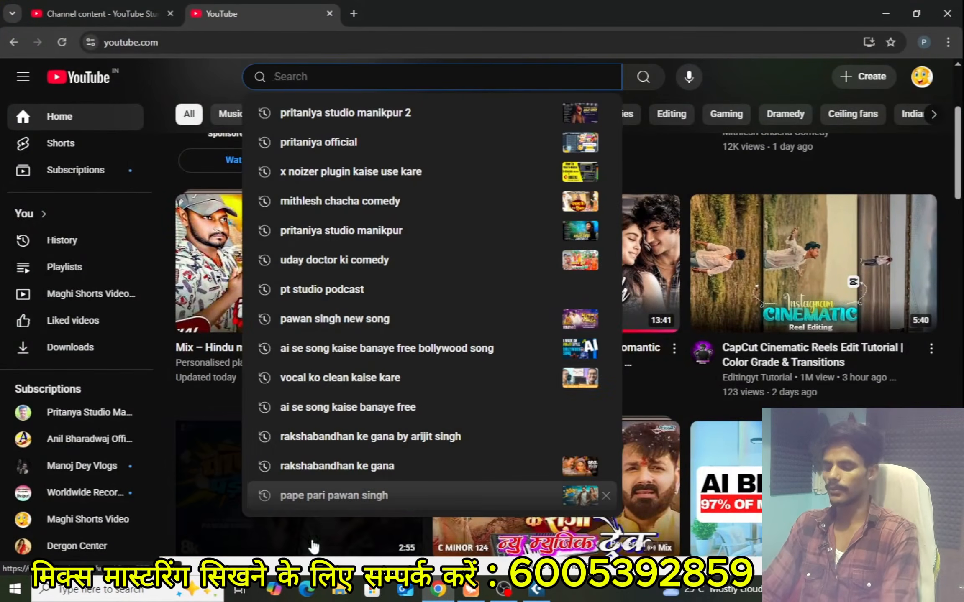
type("pawa")
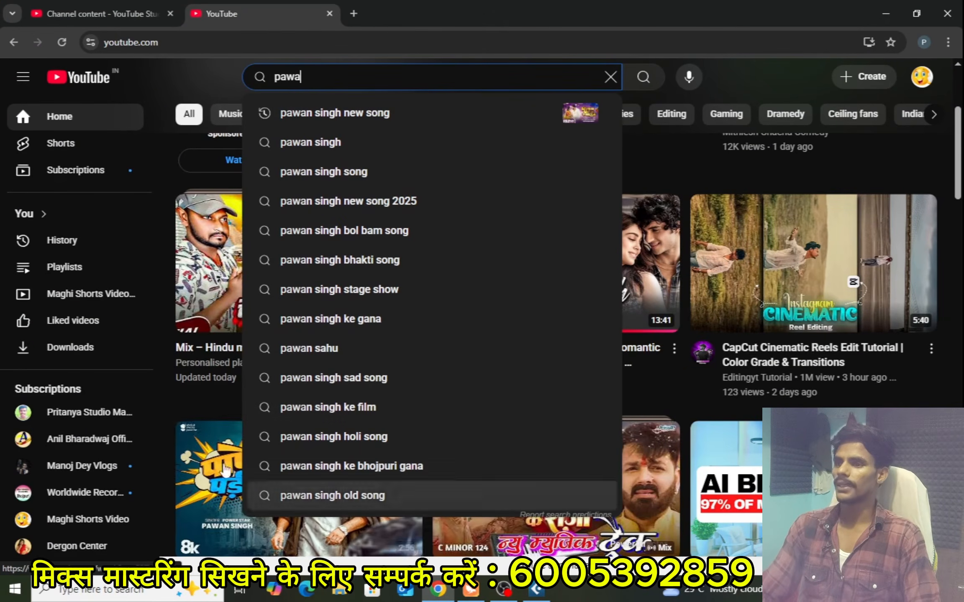
left_click(373, 115)
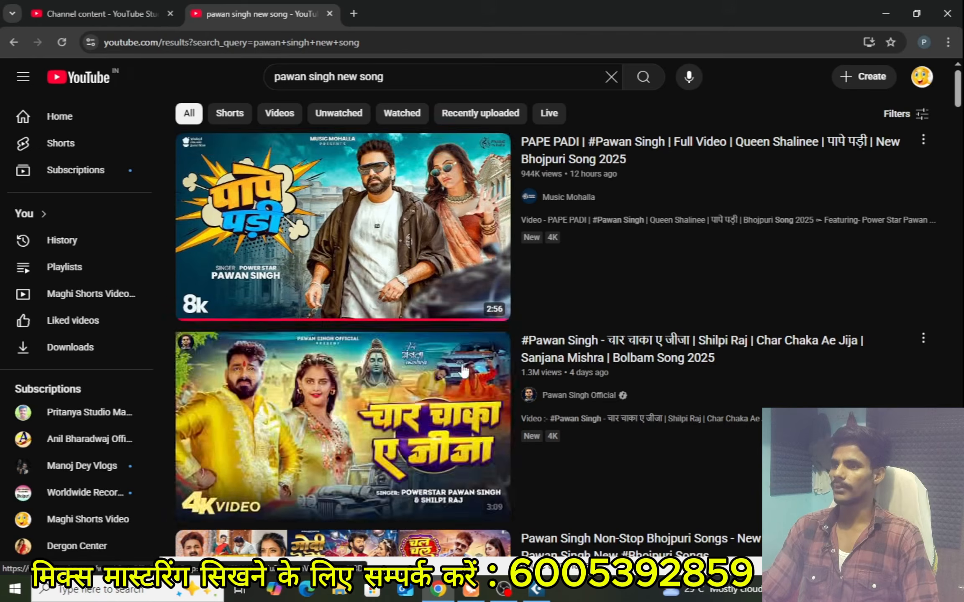
Browse the search results and open the Pawan Singh video "Char Chaka Ae Jija"
scroll(501, 376, "down", 8)
scroll(486, 370, "down", 8)
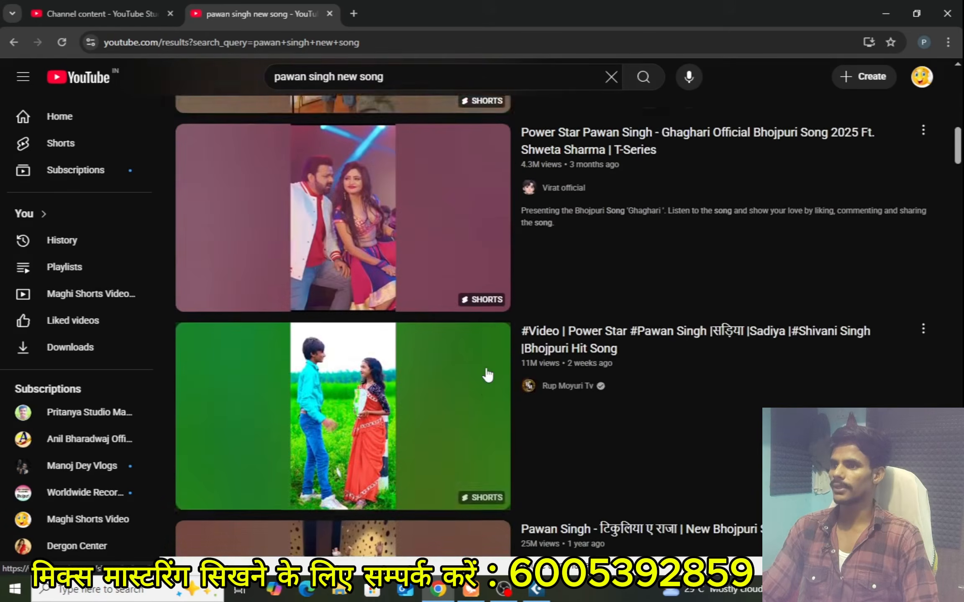
scroll(486, 373, "up", 11)
scroll(486, 375, "up", 4)
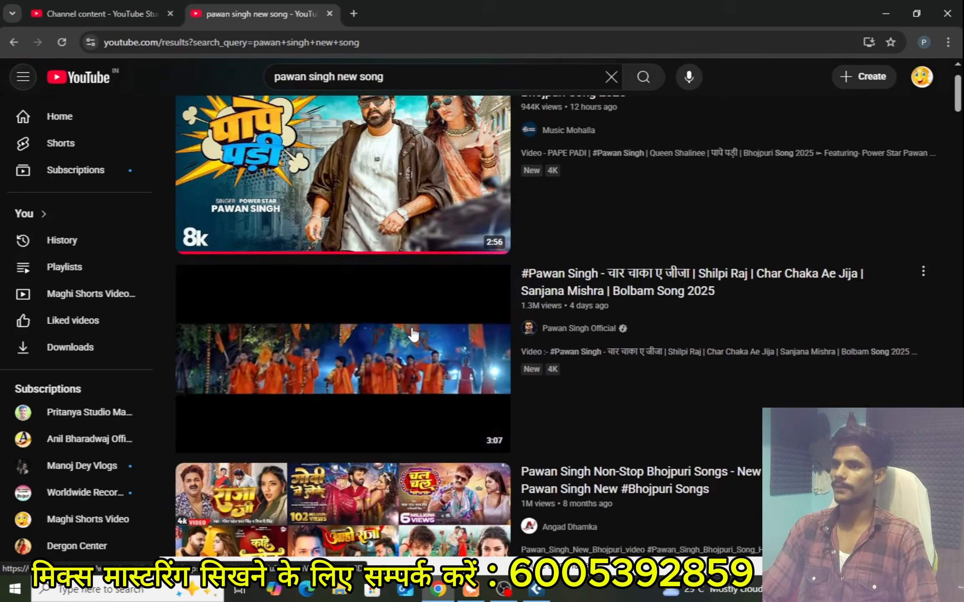
left_click(402, 351)
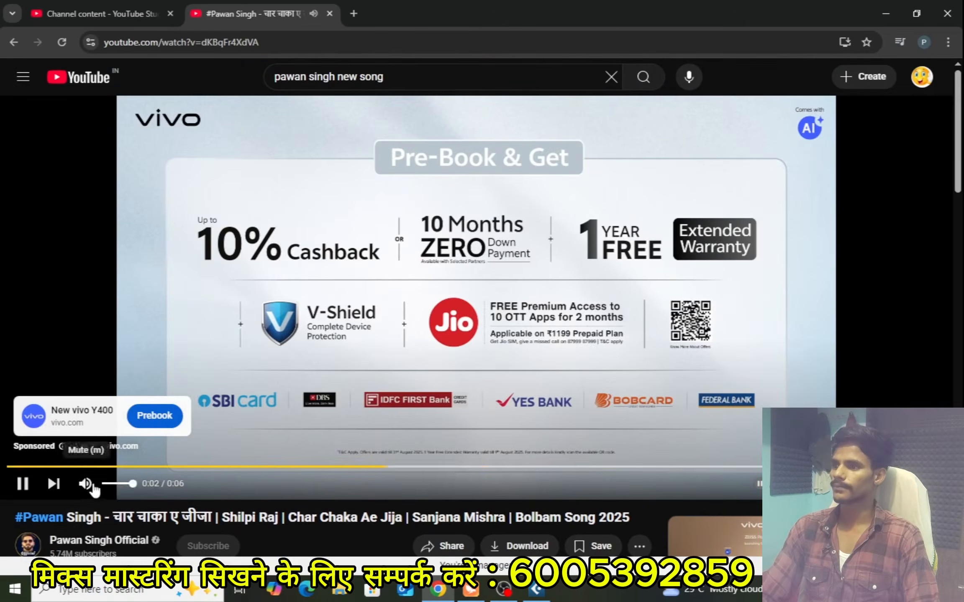
Mute the video, skip ahead to about 0:16, and pause it
left_click(85, 483)
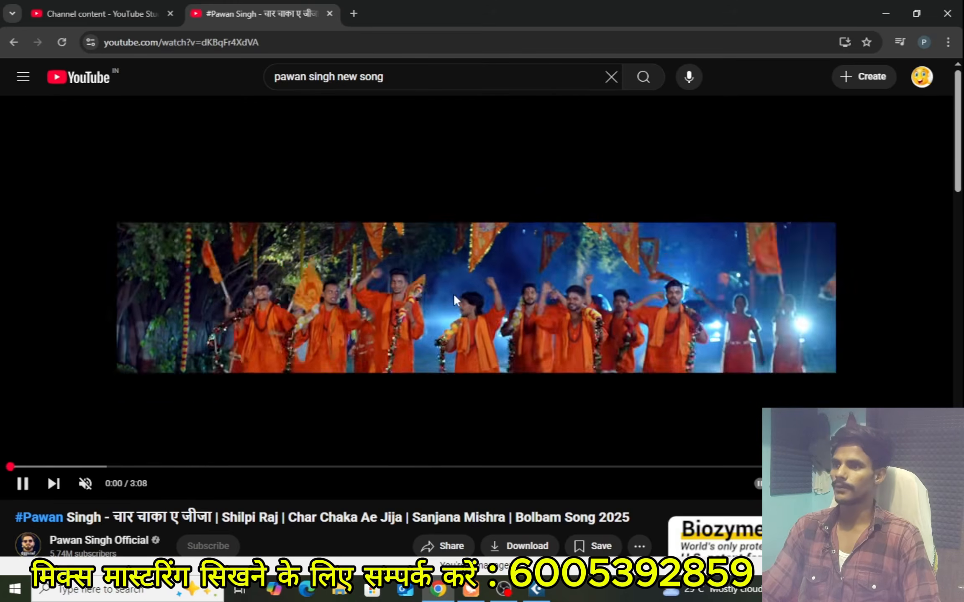
left_click(427, 337)
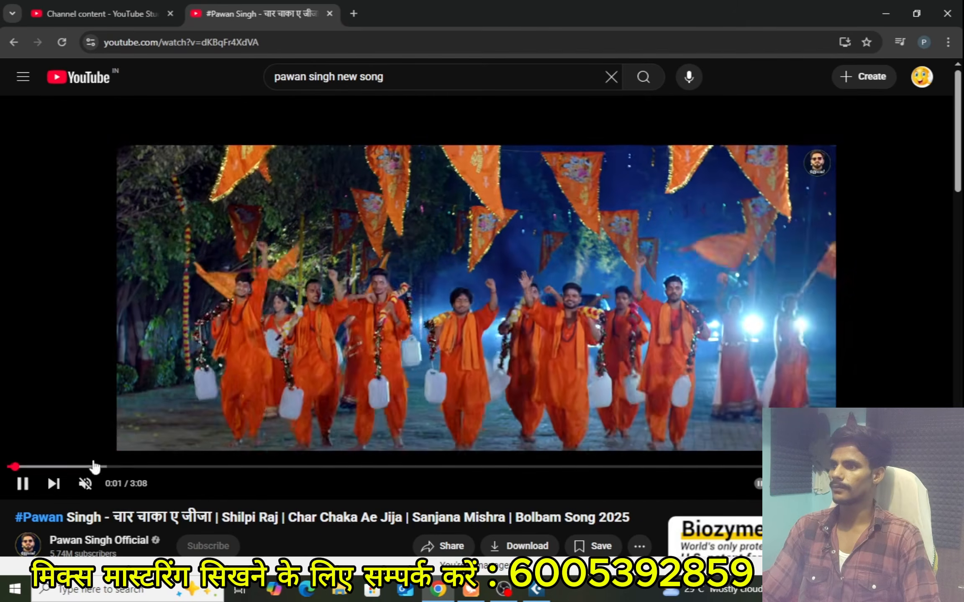
left_click(89, 467)
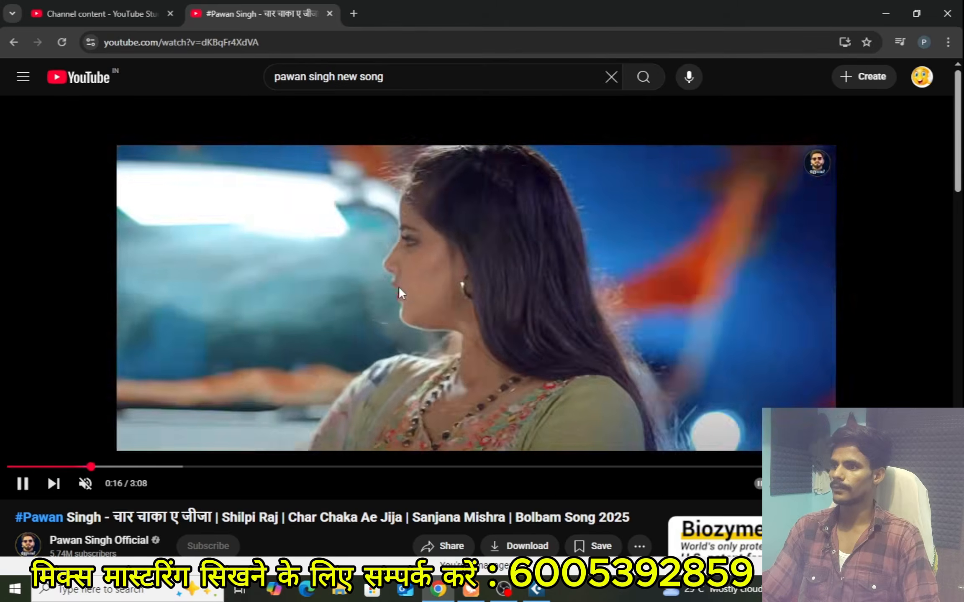
left_click(398, 286)
Expand the video's description and examine its credits for the people who worked on the song
scroll(397, 293, "down", 1)
scroll(377, 335, "down", 5)
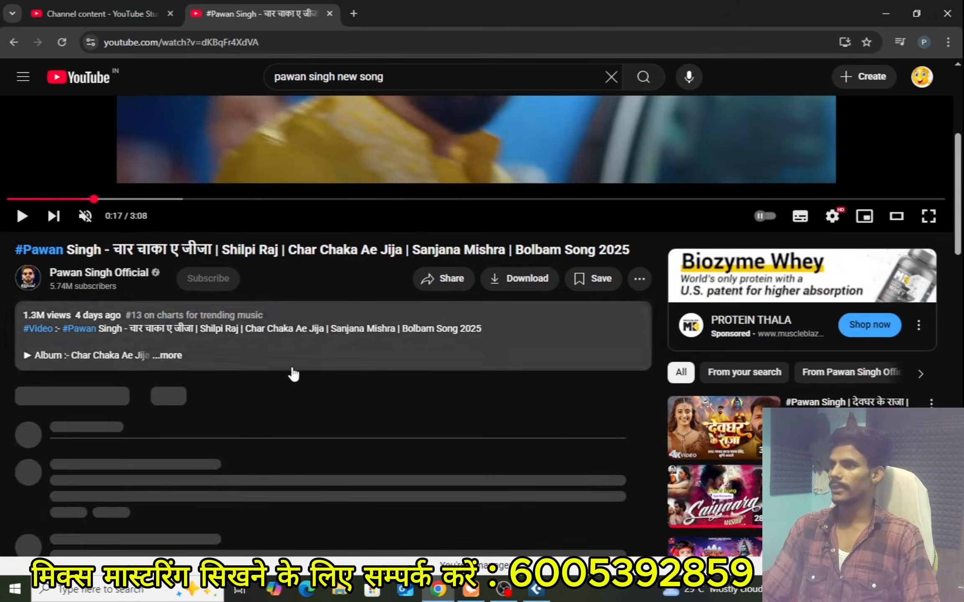
left_click(301, 370)
scroll(310, 419, "down", 2)
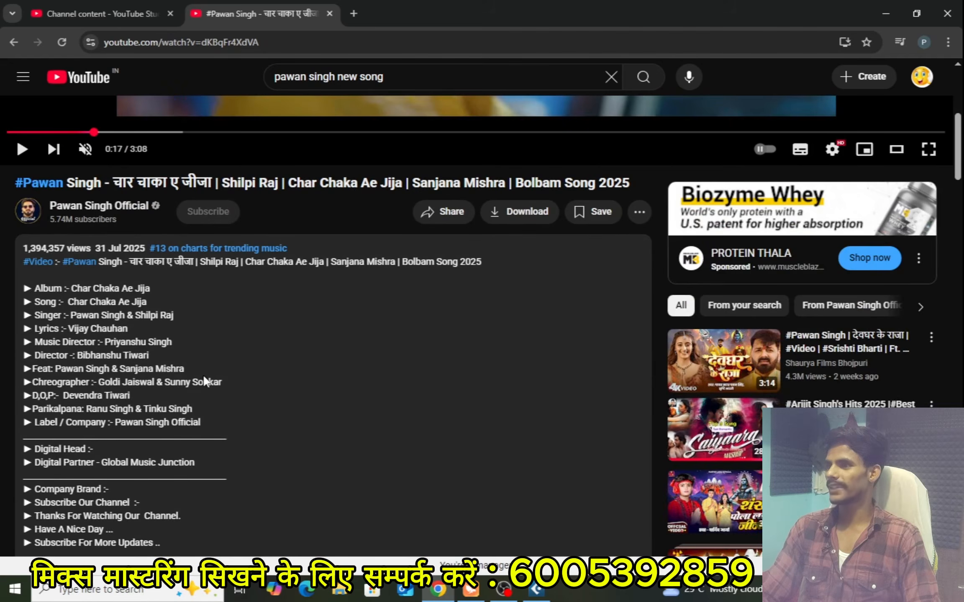
scroll(339, 430, "down", 6)
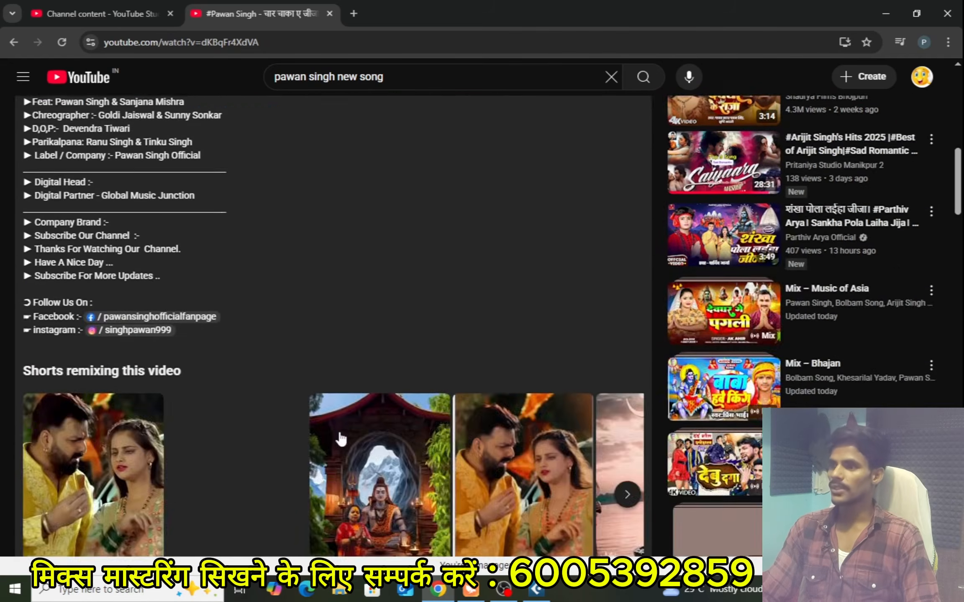
scroll(340, 434, "up", 11)
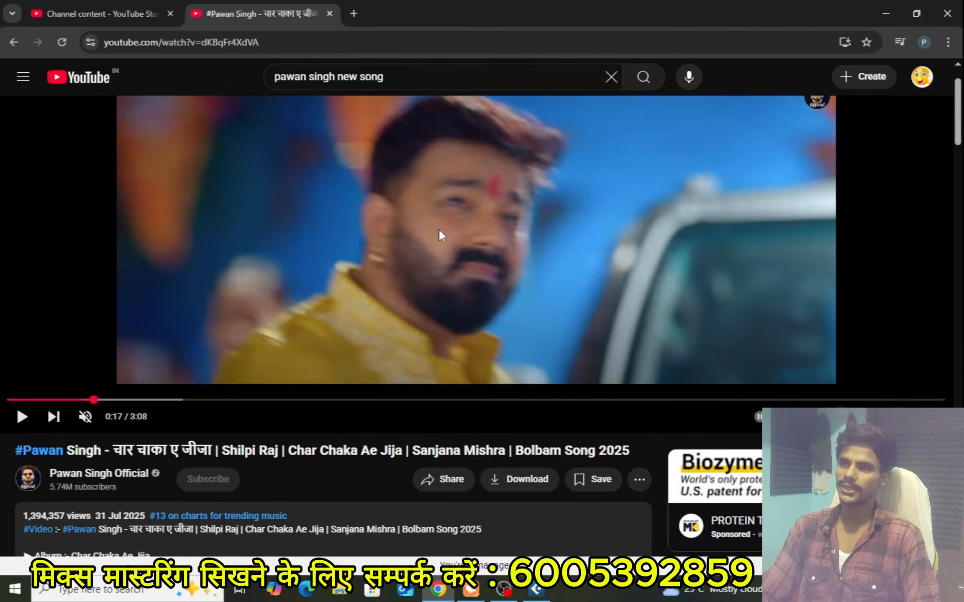
scroll(454, 304, "up", 2)
scroll(393, 435, "down", 5)
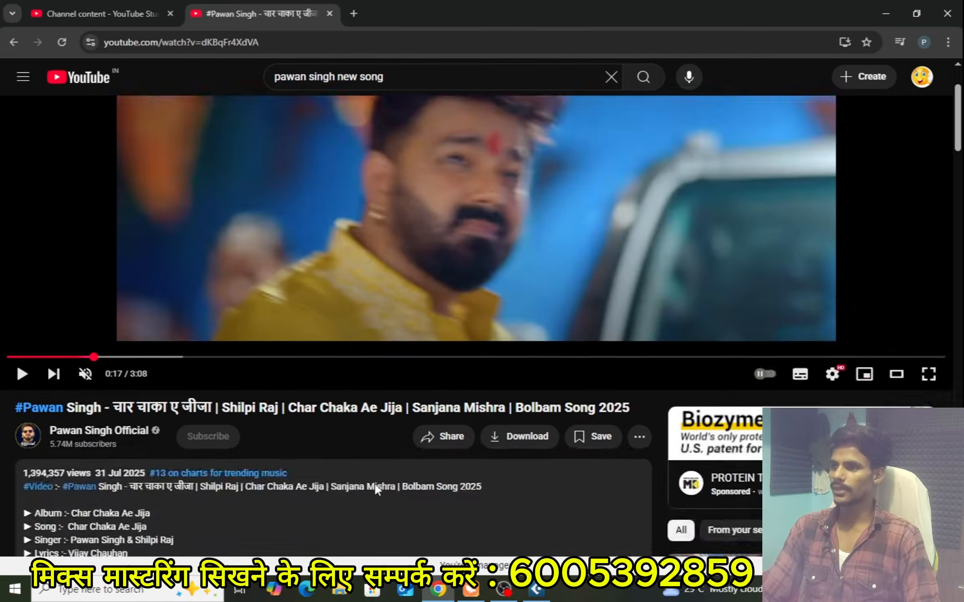
scroll(377, 481, "up", 5)
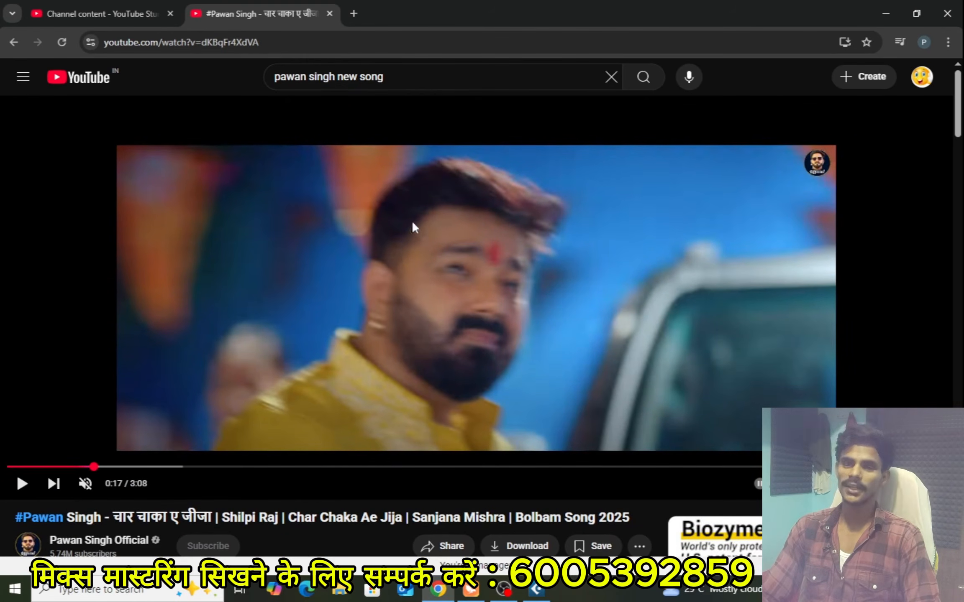
Unmute the video and listen to the song's vocal, skipping to about 0:22 and then further ahead
left_click(86, 484)
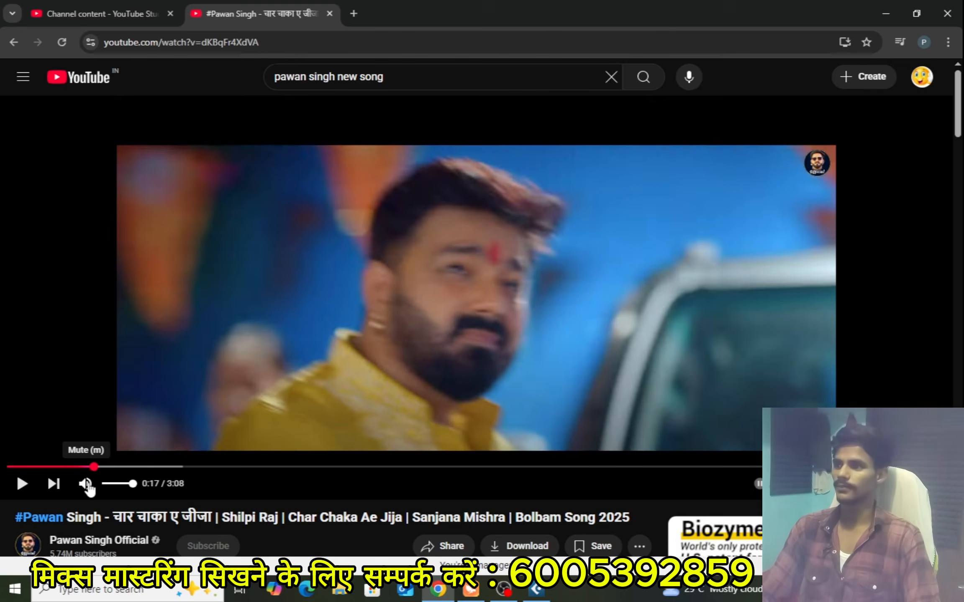
left_click(23, 484)
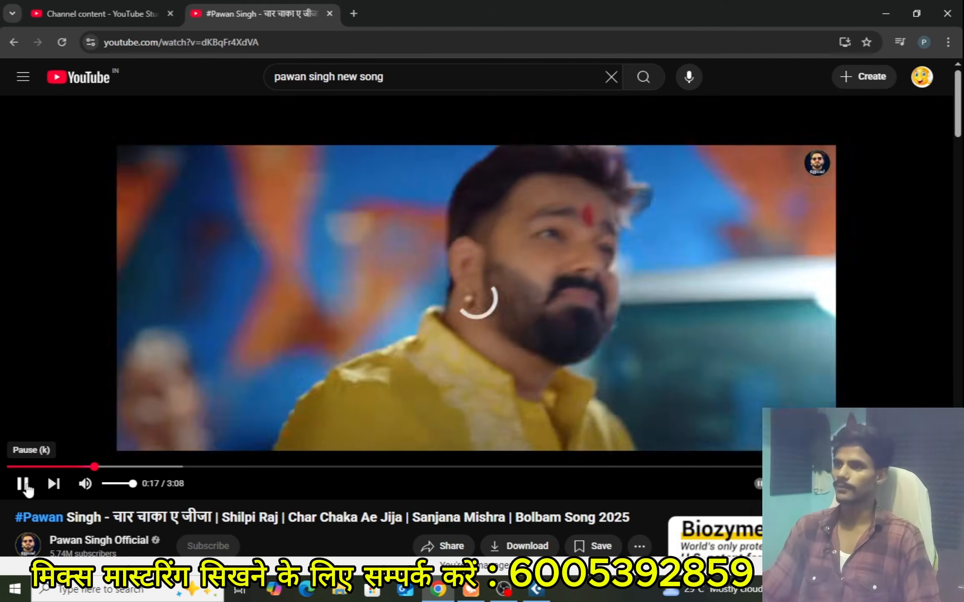
key("k")
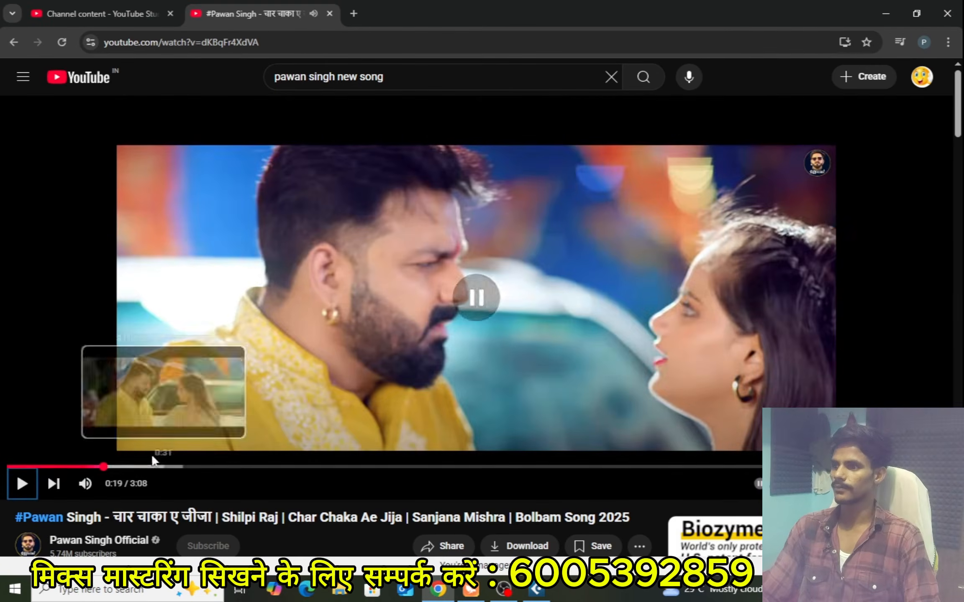
left_click(116, 467)
key("space")
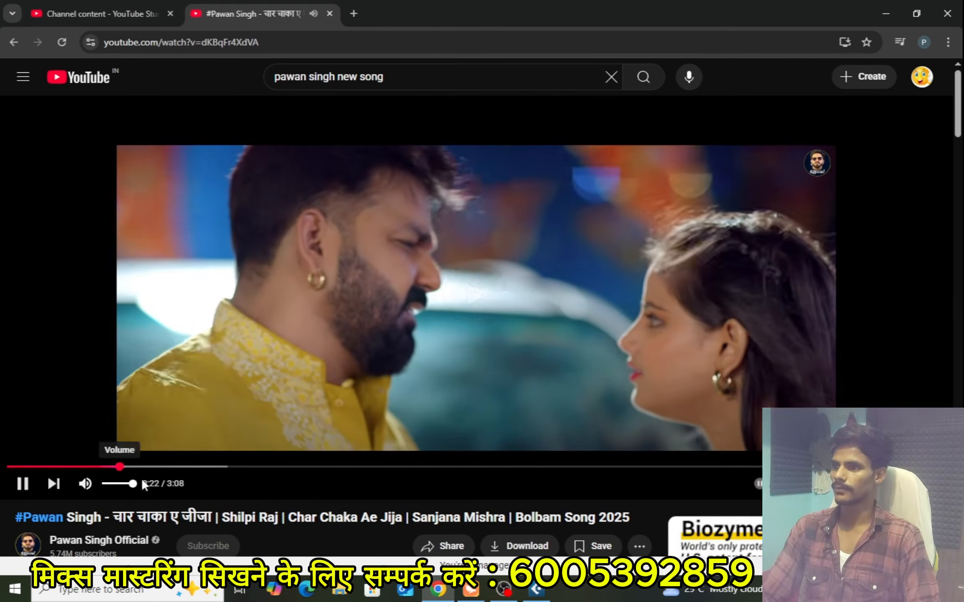
key("space")
left_click(150, 467)
key("space")
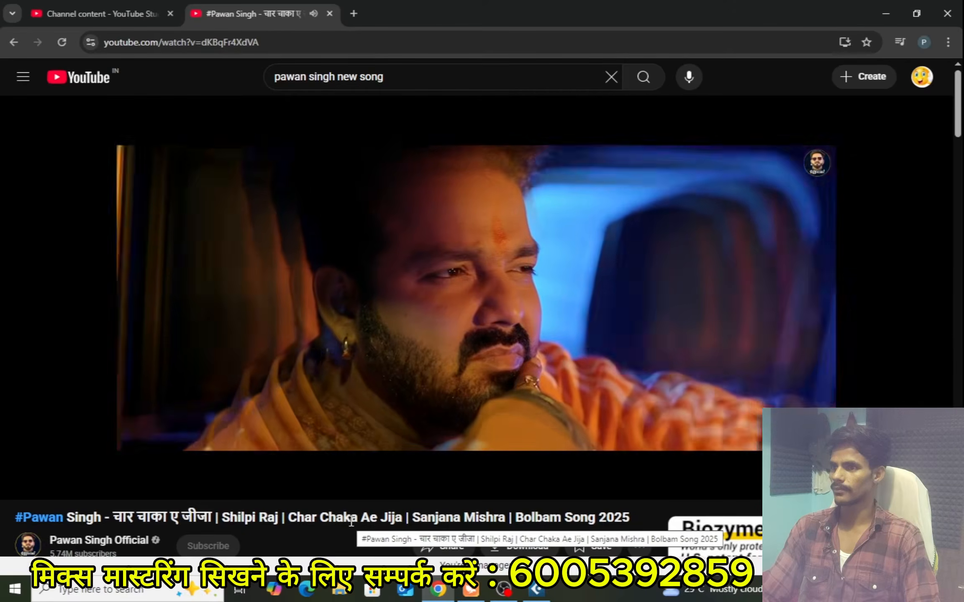
Pause the song at 0:38 and switch back to the Cubase project
key("space")
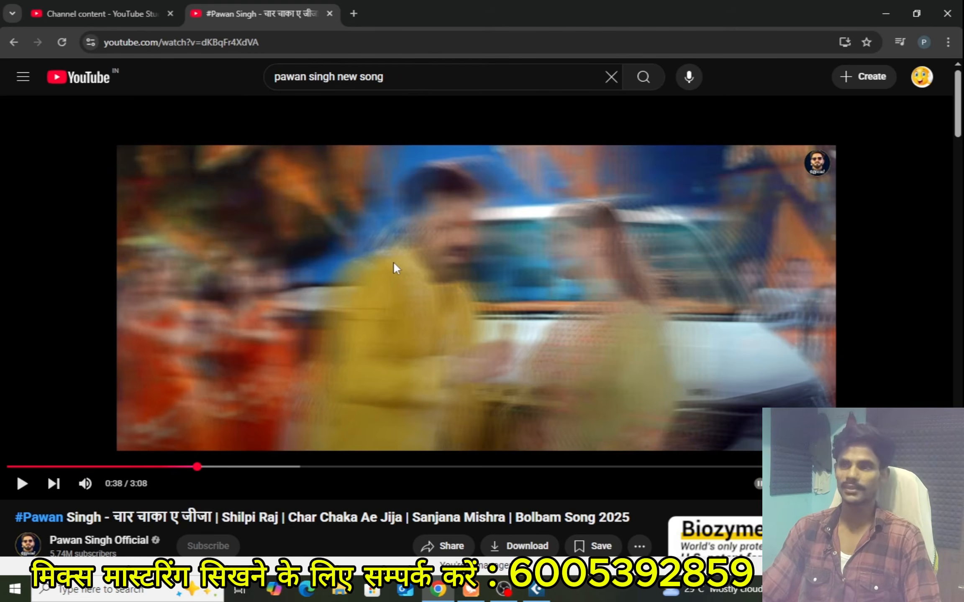
left_click(879, 14)
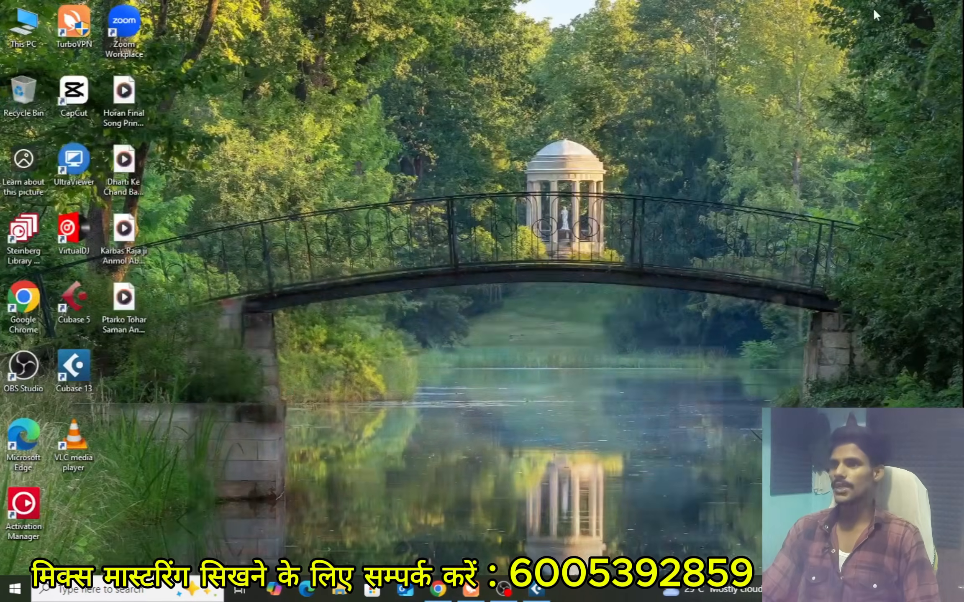
left_click(536, 593)
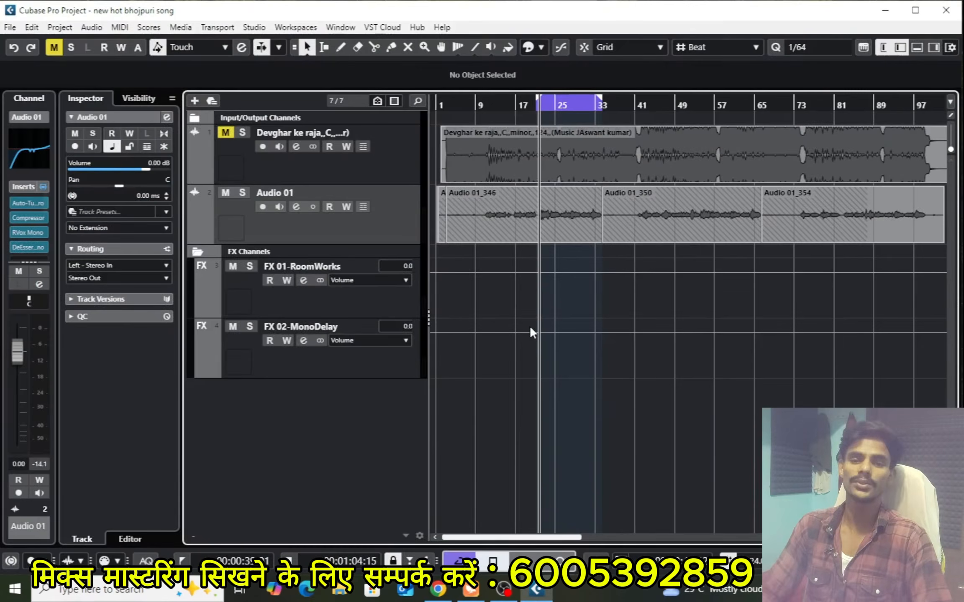